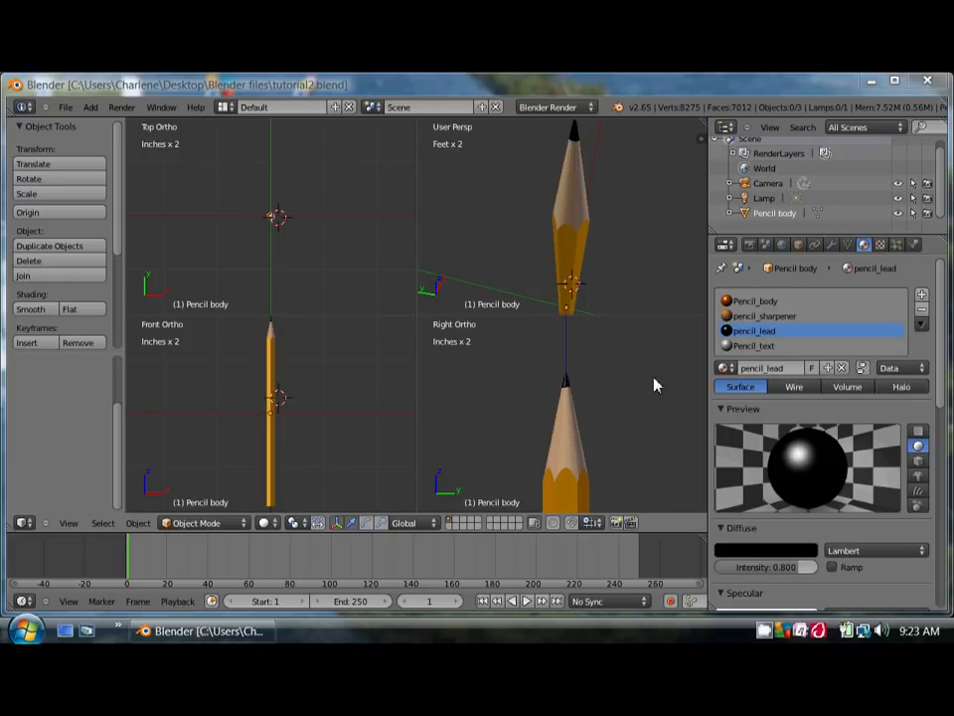
# Show the 3D view's properties, enable Background Images and expand the unset image entry
pyautogui.click(670, 198)
pyautogui.press('n')
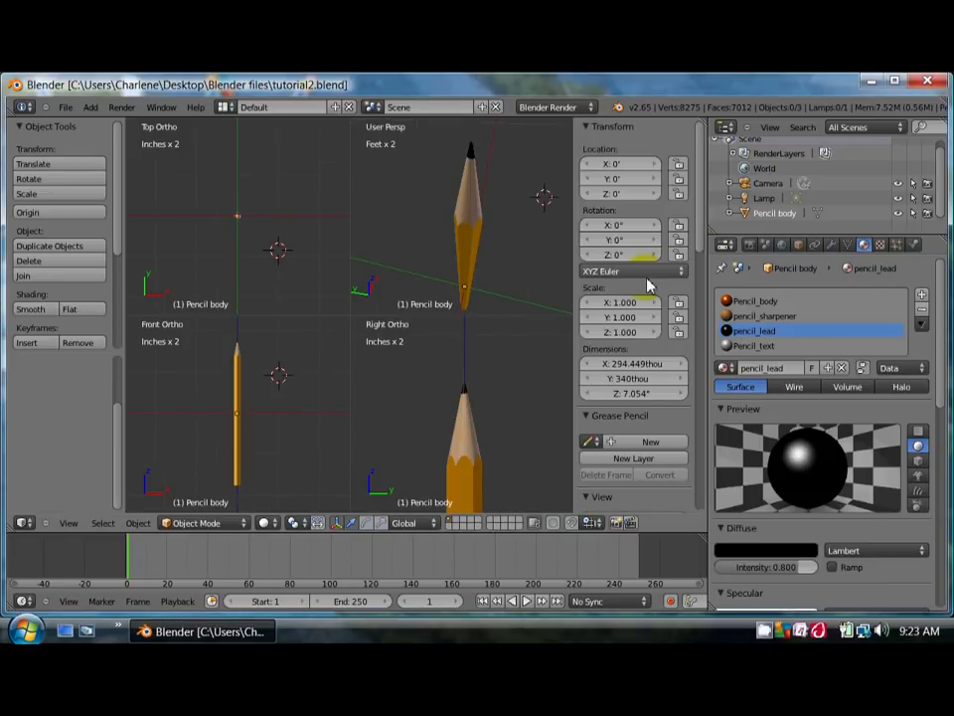
pyautogui.click(701, 223)
pyautogui.moveTo(701, 223); pyautogui.dragTo(689, 505)
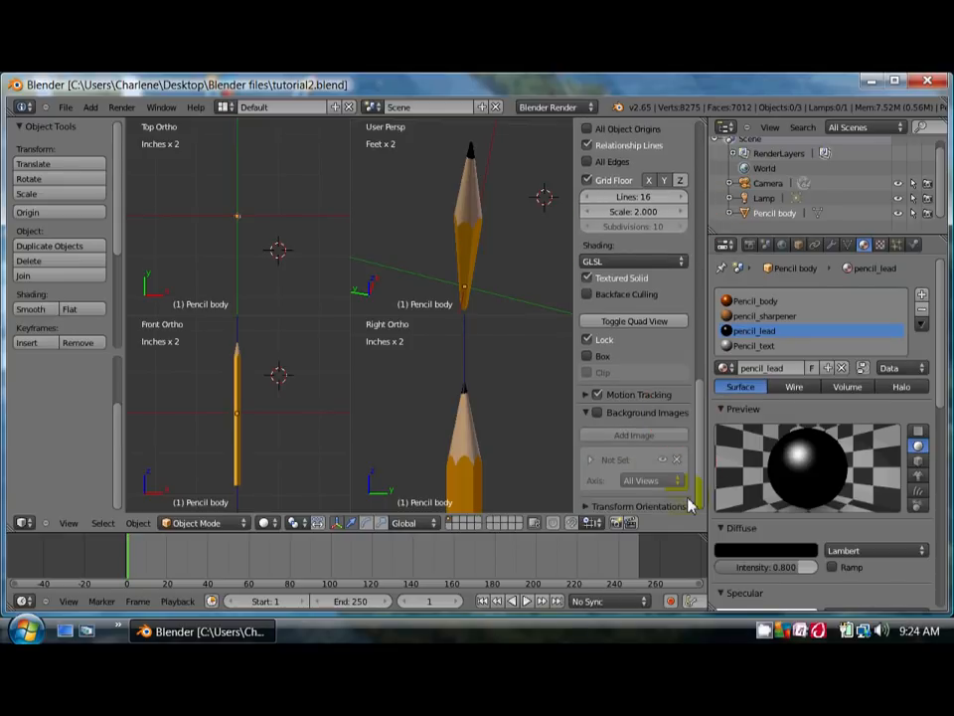
pyautogui.click(596, 411)
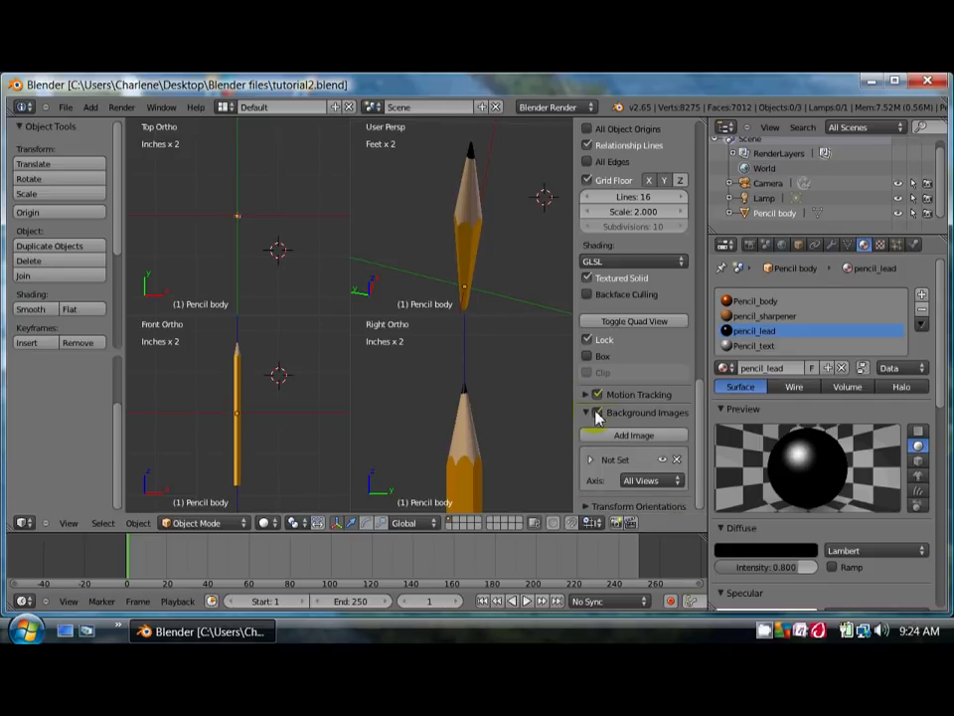
pyautogui.moveTo(701, 437); pyautogui.dragTo(690, 473)
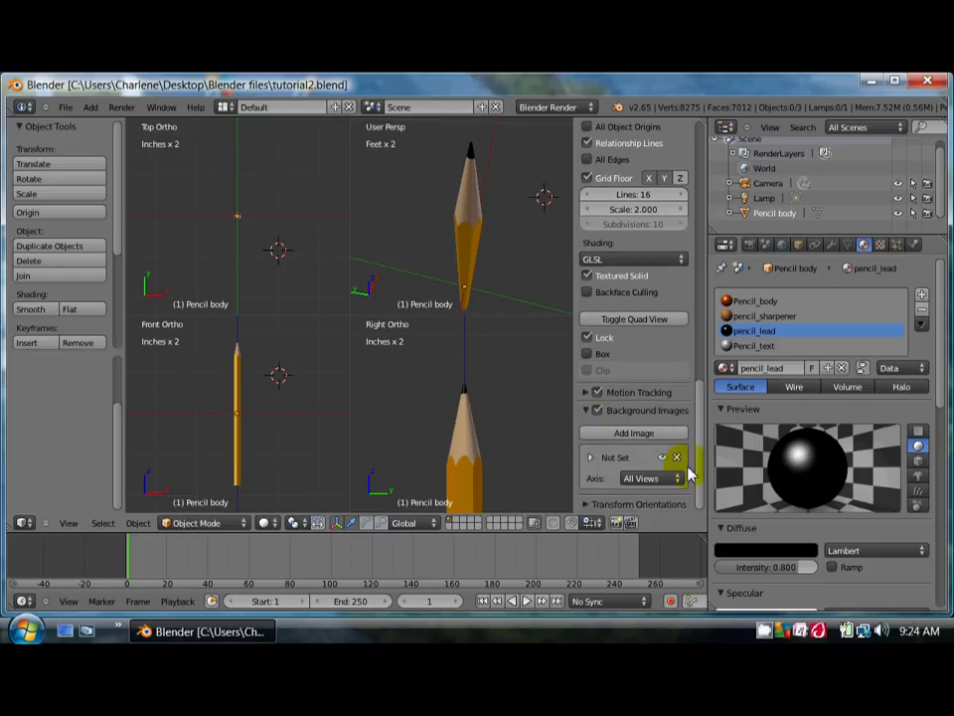
pyautogui.click(591, 458)
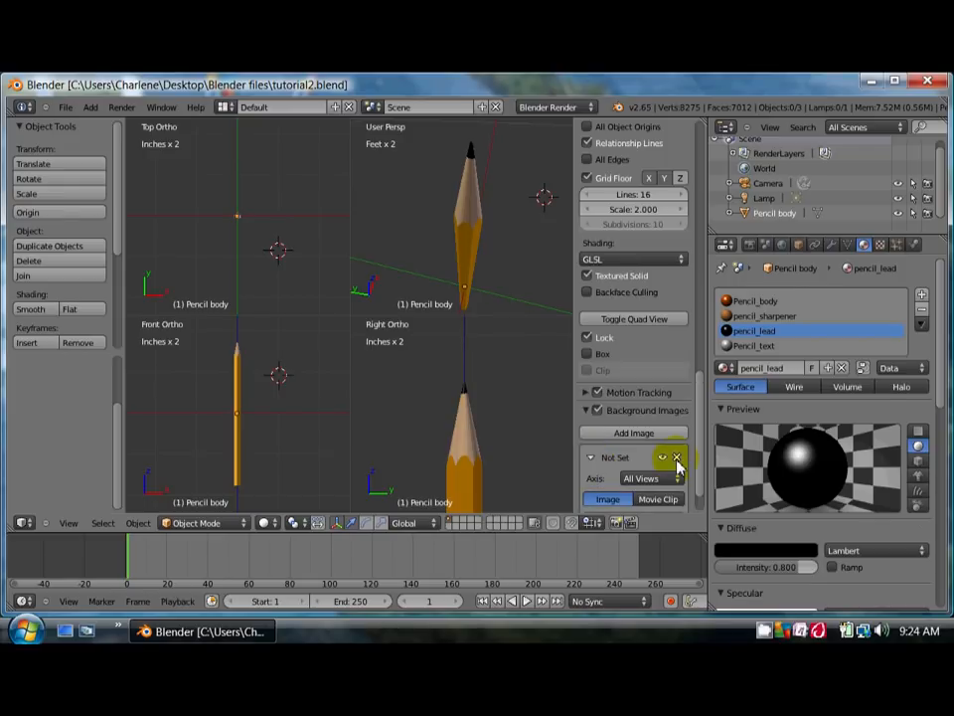
# Load pencil_eraser.jpg from the Desktop folder as the background image
pyautogui.scroll(-1, 686, 477)
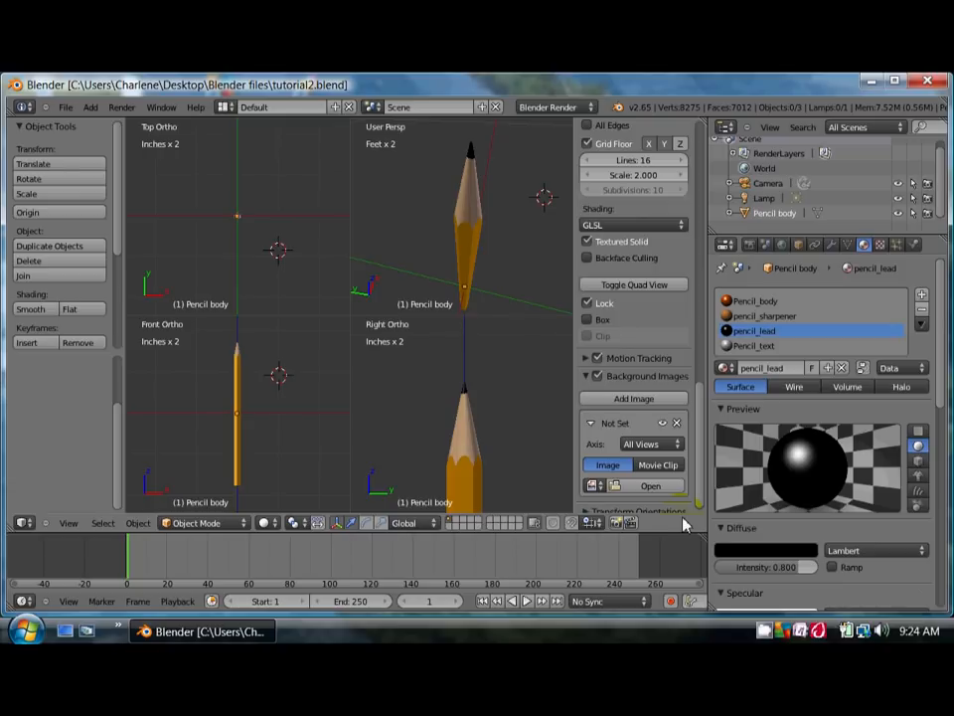
pyautogui.click(628, 486)
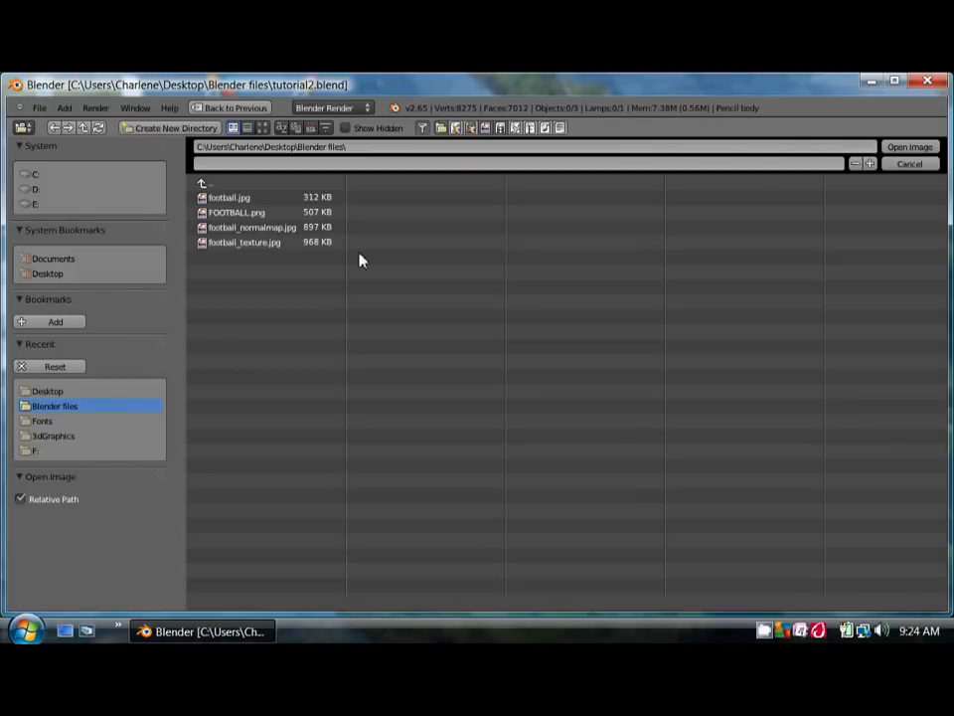
pyautogui.click(50, 393)
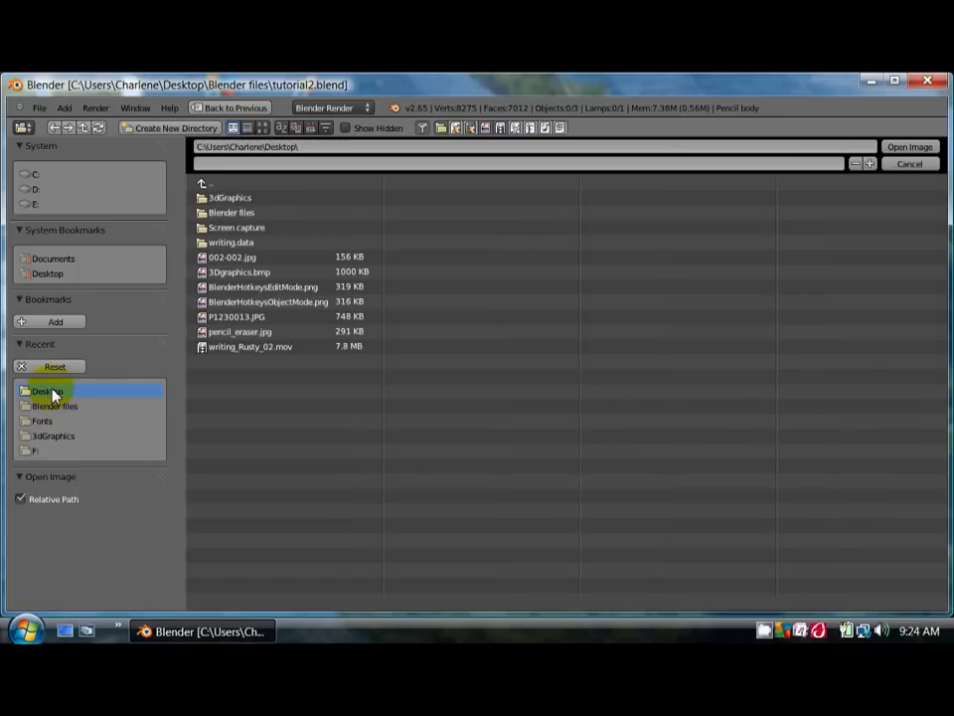
pyautogui.doubleClick(263, 336)
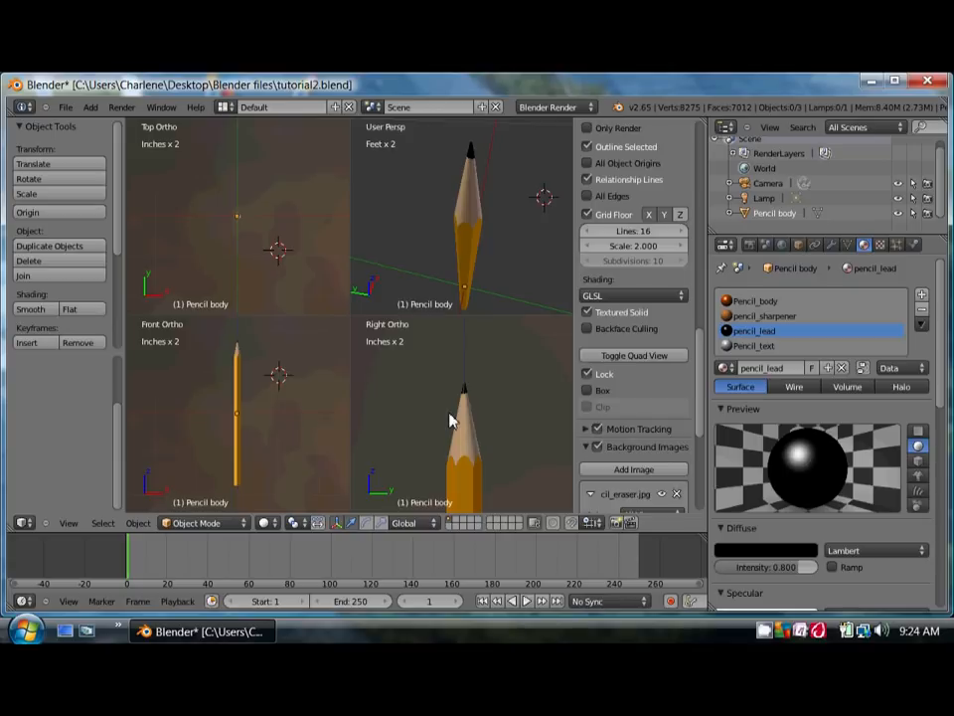
# Set the background image's opacity to about 0.758 and its size to 0.015
pyautogui.moveTo(700, 407); pyautogui.dragTo(694, 478)
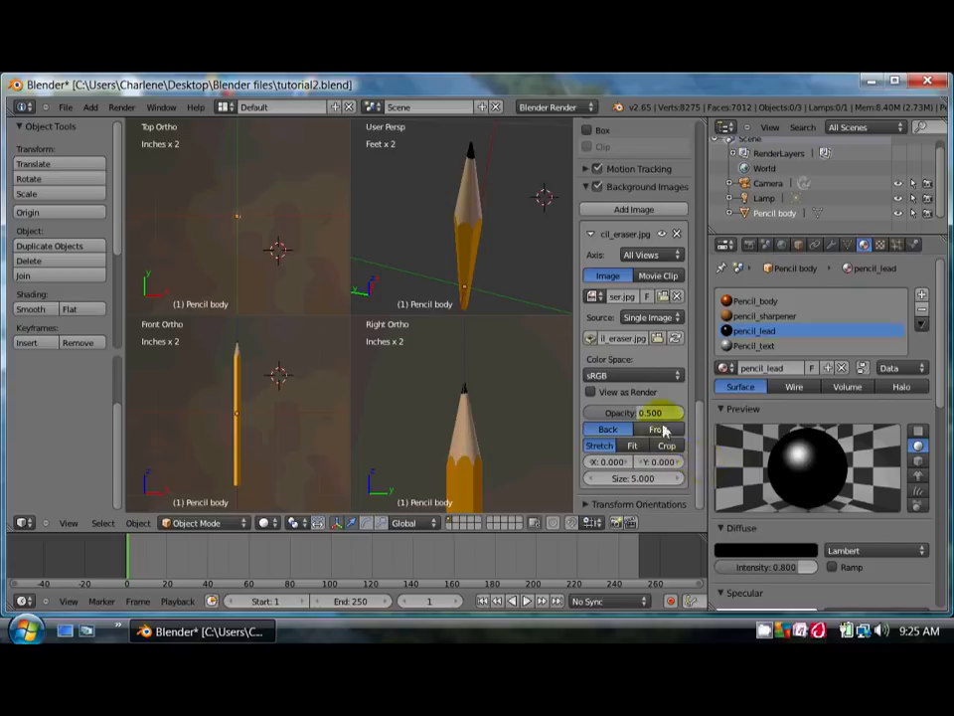
pyautogui.moveTo(639, 417)
pyautogui.mouseDown()
pyautogui.moveTo(694, 426)
pyautogui.moveTo(656, 422)
pyautogui.mouseUp()
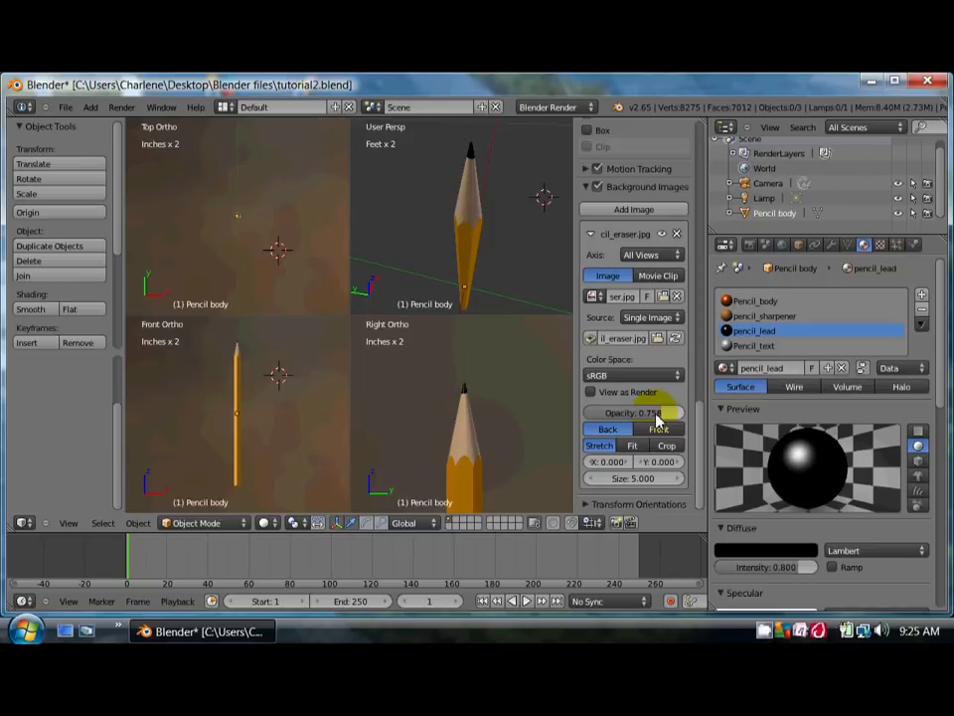
pyautogui.click(633, 483)
pyautogui.click(615, 481)
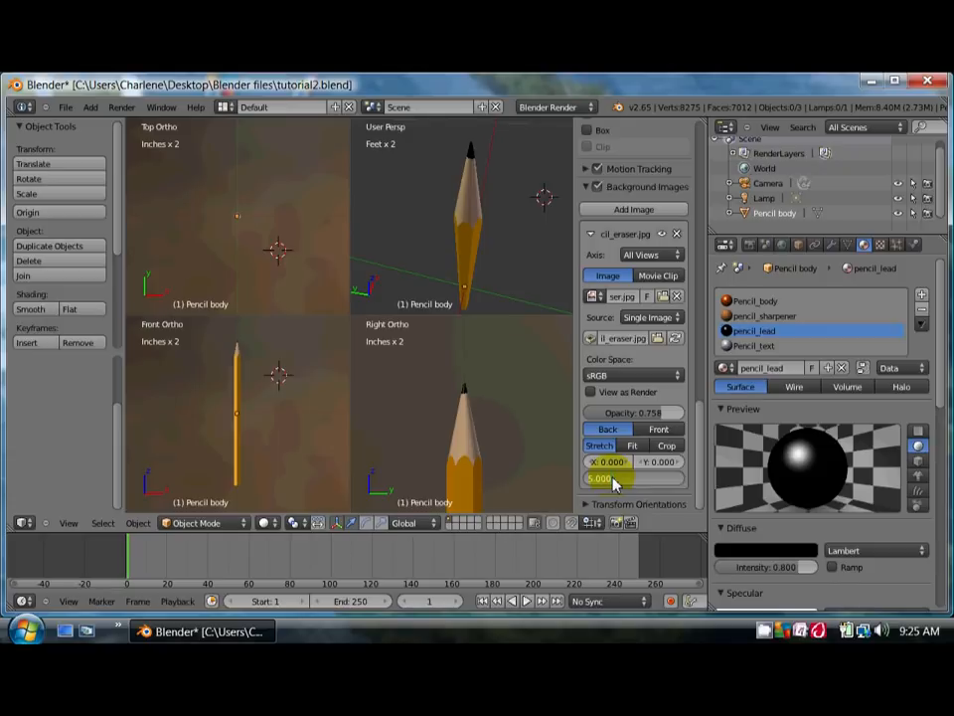
pyautogui.press('BackSpace')
pyautogui.write('0.15')
pyautogui.press('Return')
# Set the background image's Y offset to -0.063 in the Right view to place it at the pencil's lower end
pyautogui.scroll(-2, 434, 396)
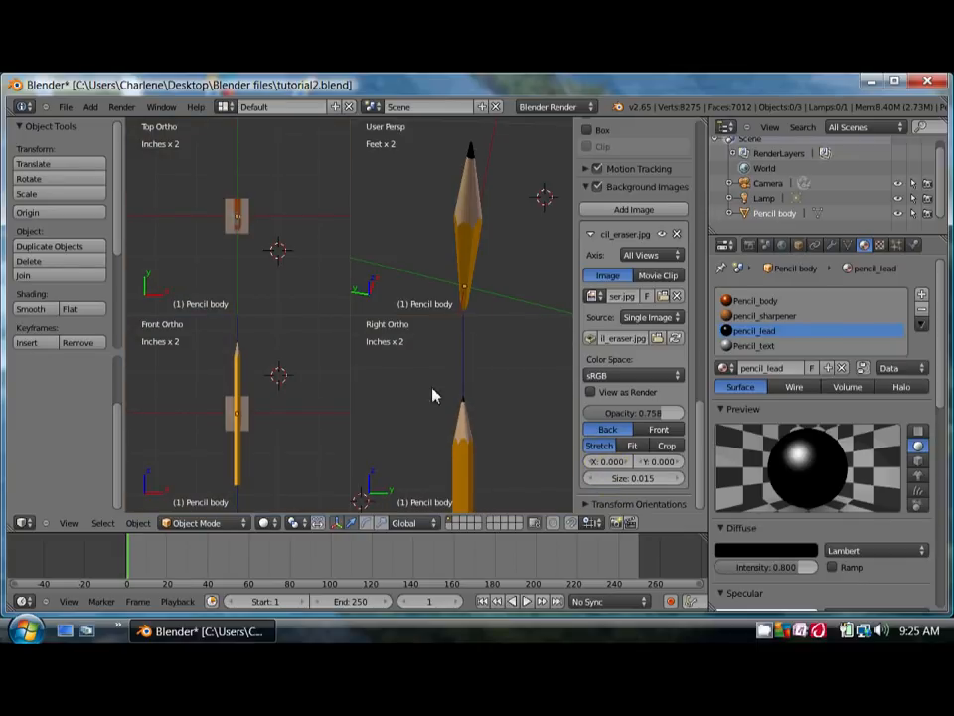
pyautogui.scroll(-5, 433, 396)
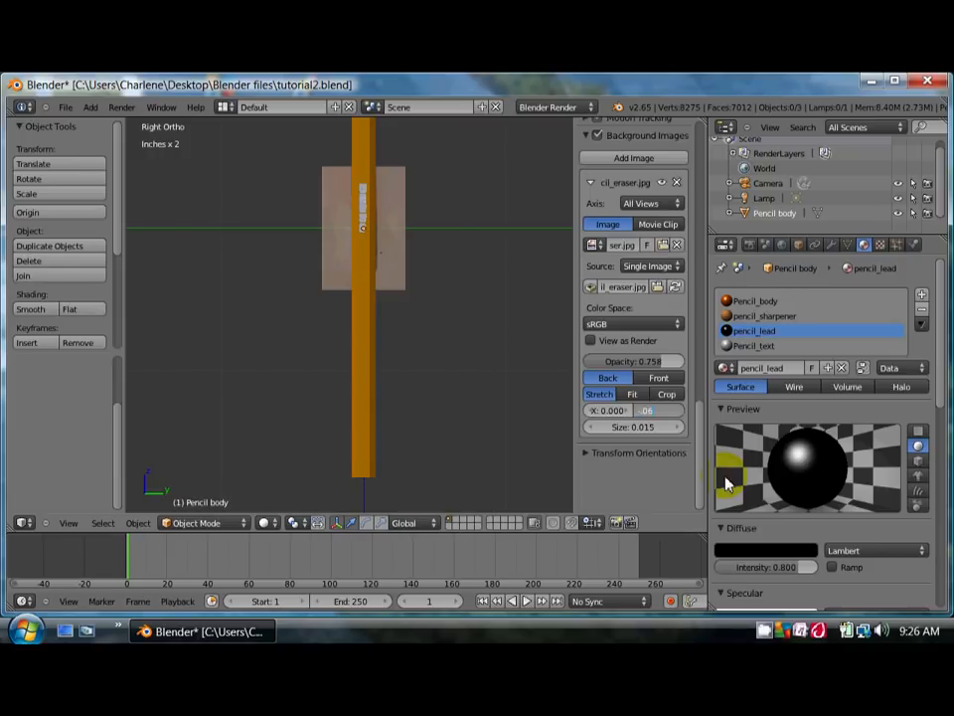
pyautogui.write('3')
pyautogui.press('Return')
# Display the background image in front of the pencil and adjust its opacity to about 0.614
pyautogui.scroll(-1, 413, 441)
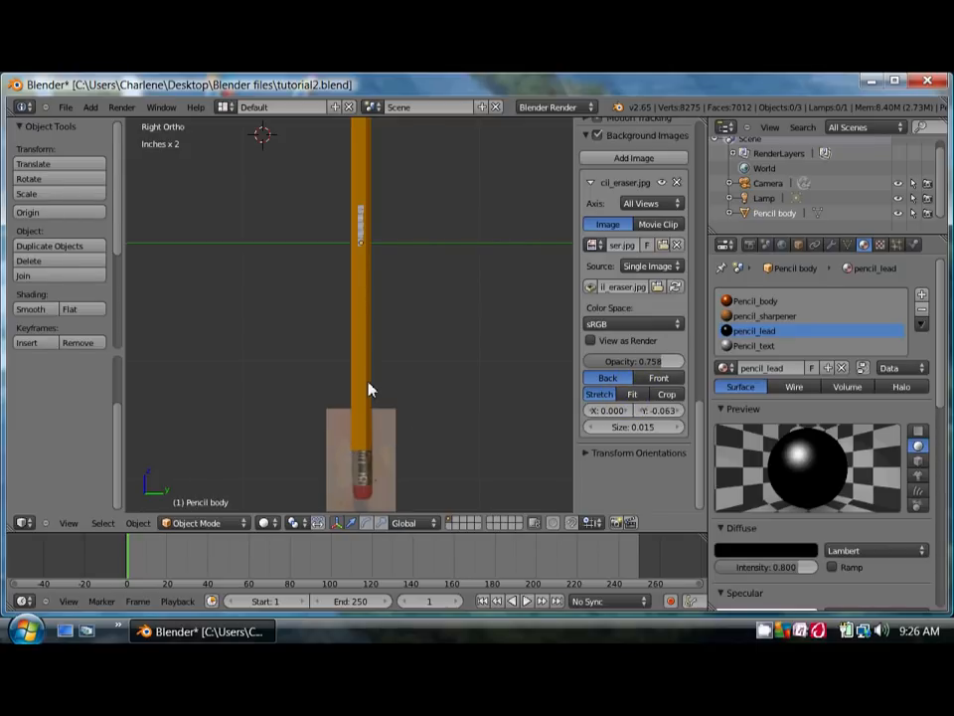
pyautogui.click(656, 377)
pyautogui.scroll(-1, 378, 386)
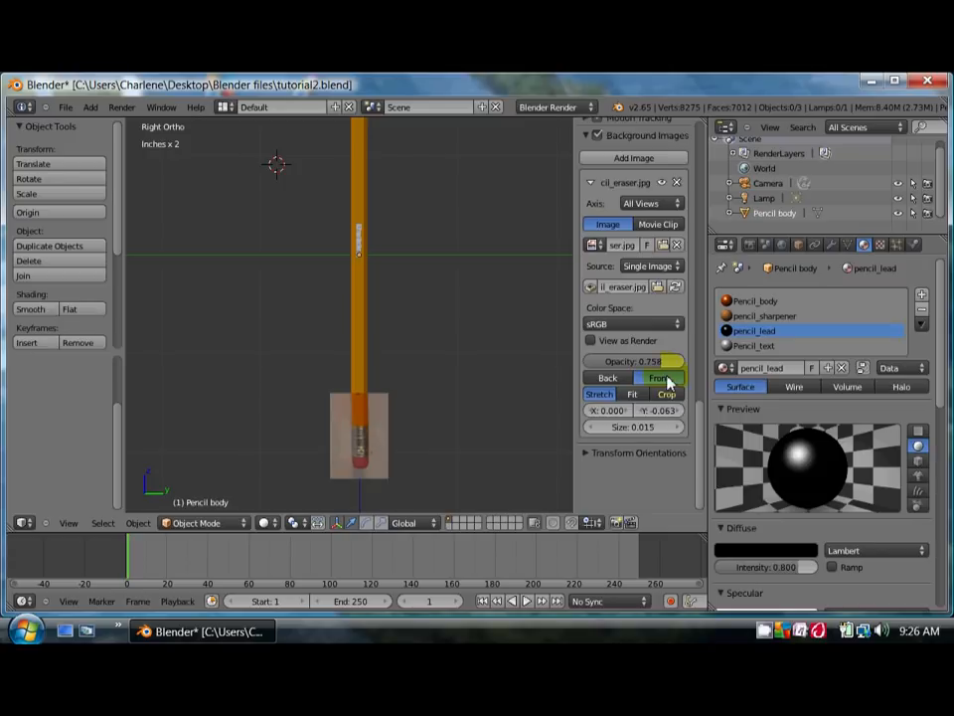
pyautogui.moveTo(647, 362); pyautogui.dragTo(612, 372)
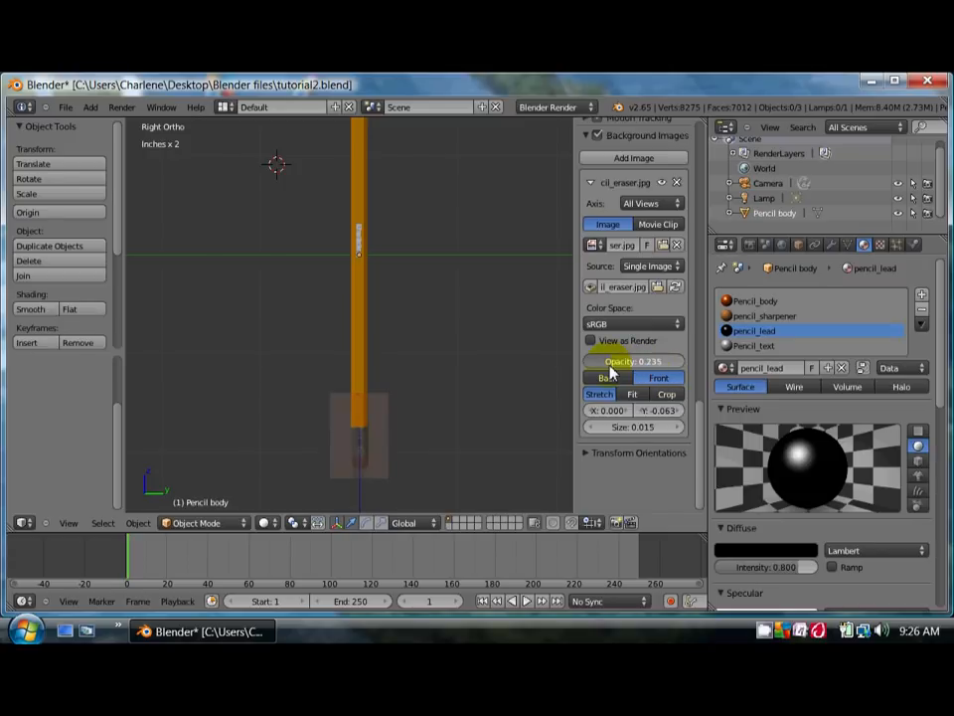
pyautogui.scroll(6, 379, 419)
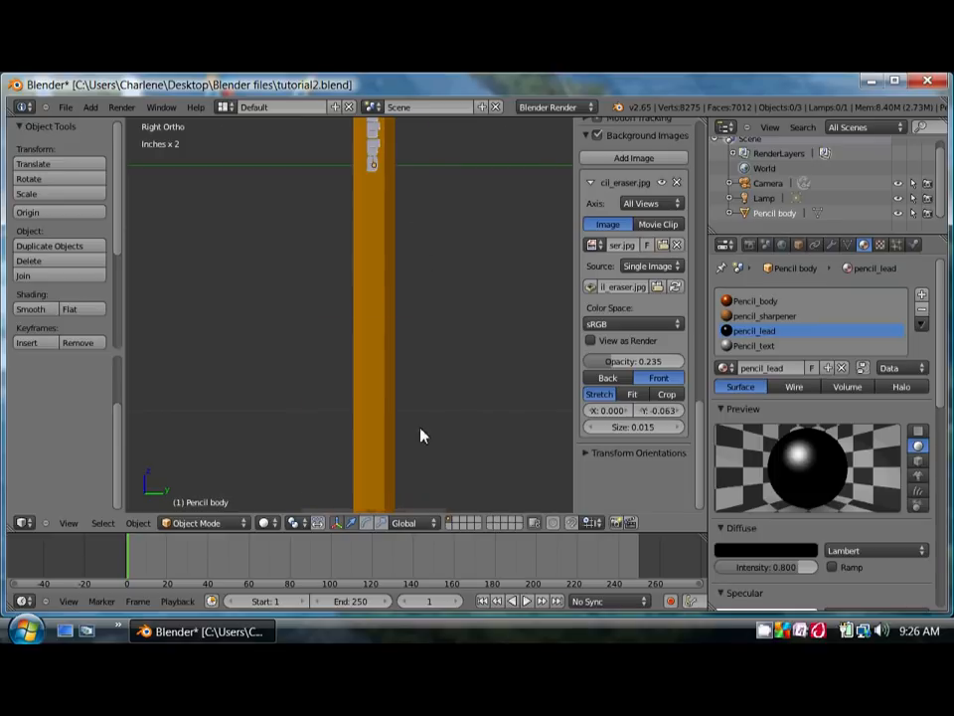
pyautogui.keyDown('shift'); pyautogui.moveTo(419, 429); pyautogui.dragTo(399, 218, button='middle'); pyautogui.keyUp('shift')
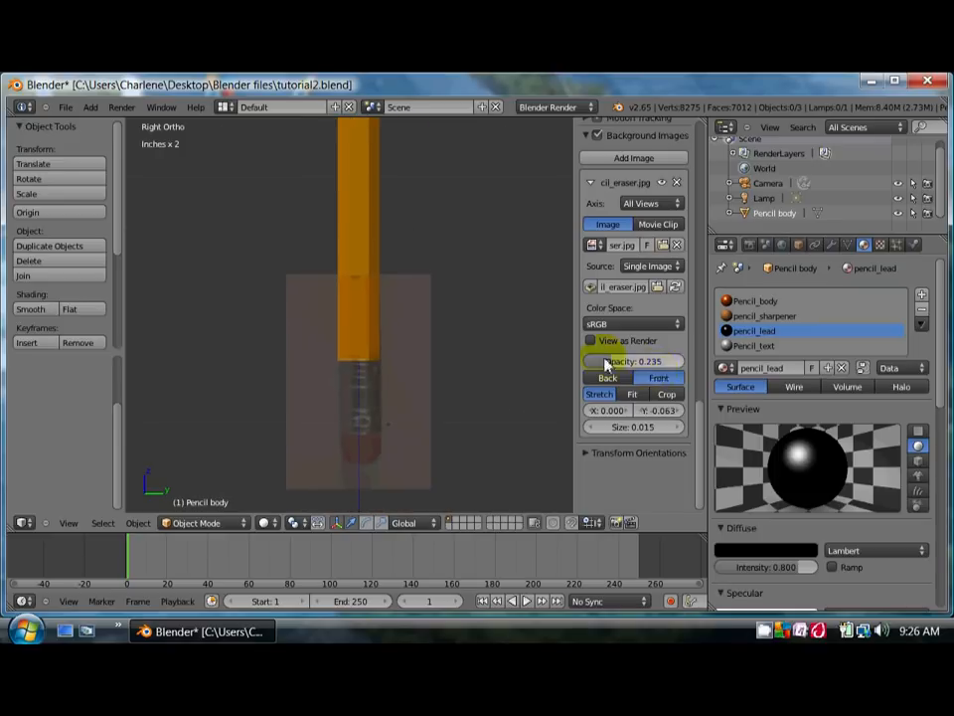
pyautogui.moveTo(624, 360); pyautogui.dragTo(649, 373)
pyautogui.scroll(-1, 408, 353)
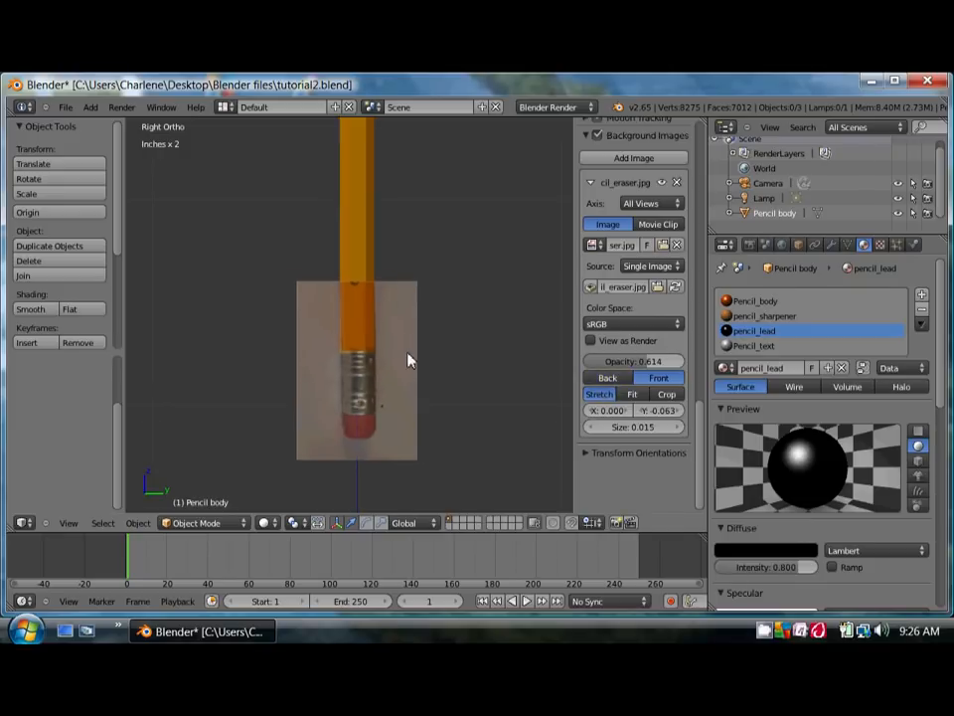
# Return to the quad view and restrict the background image to the Right view axis
pyautogui.hotkey('ctrl', 'alt', 'q')
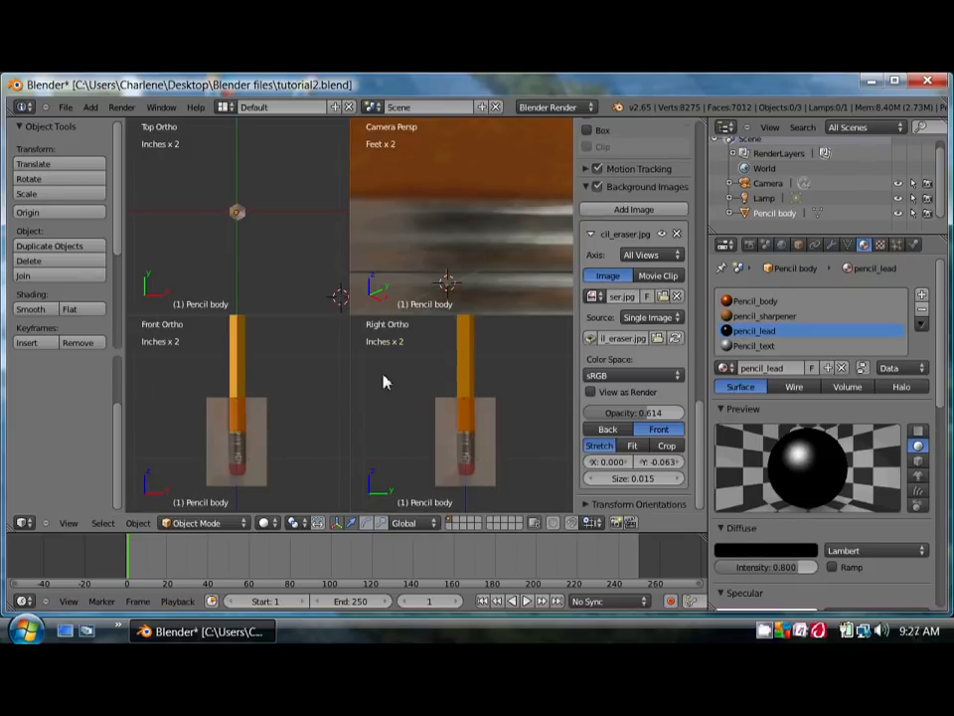
pyautogui.scroll(-3, 184, 223)
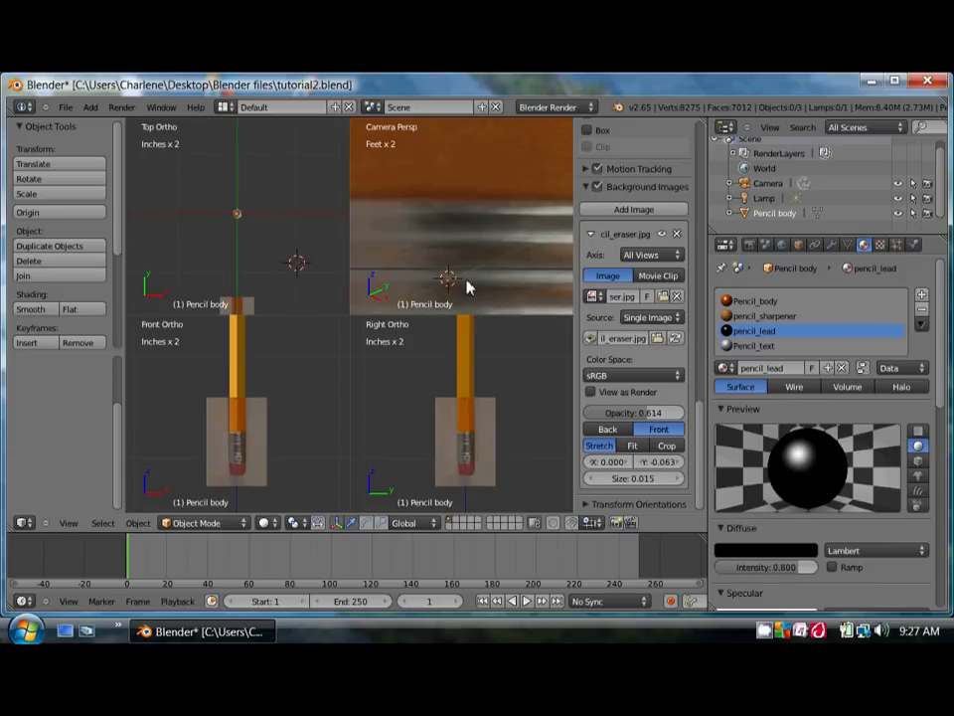
pyautogui.keyDown('shift'); pyautogui.moveTo(468, 287); pyautogui.dragTo(454, 256, button='middle'); pyautogui.keyUp('shift')
pyautogui.scroll(-4, 453, 257)
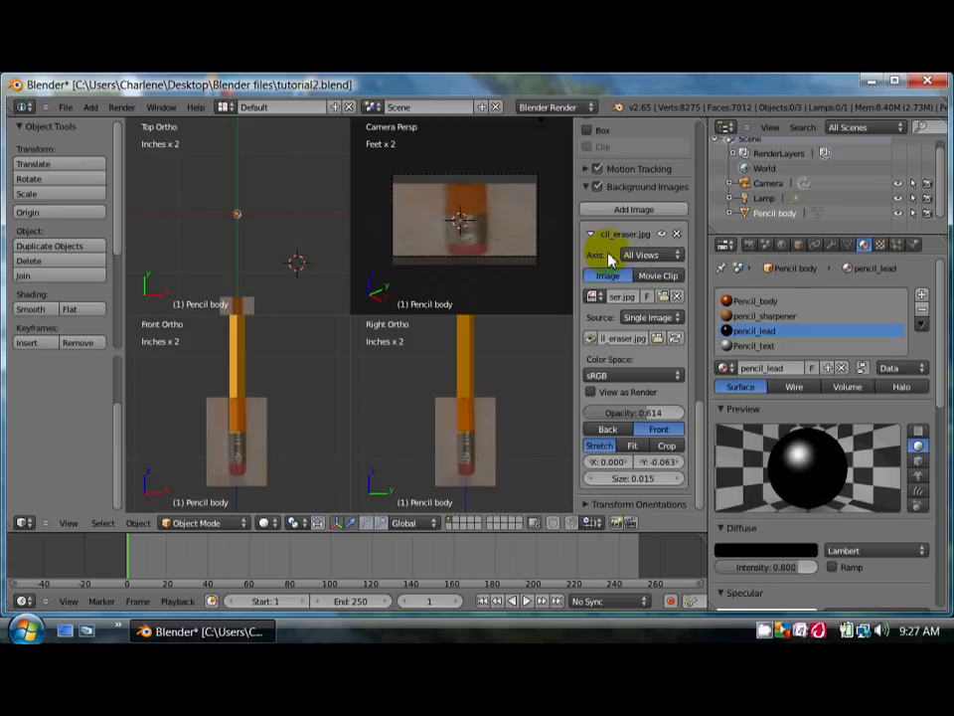
pyautogui.click(663, 257)
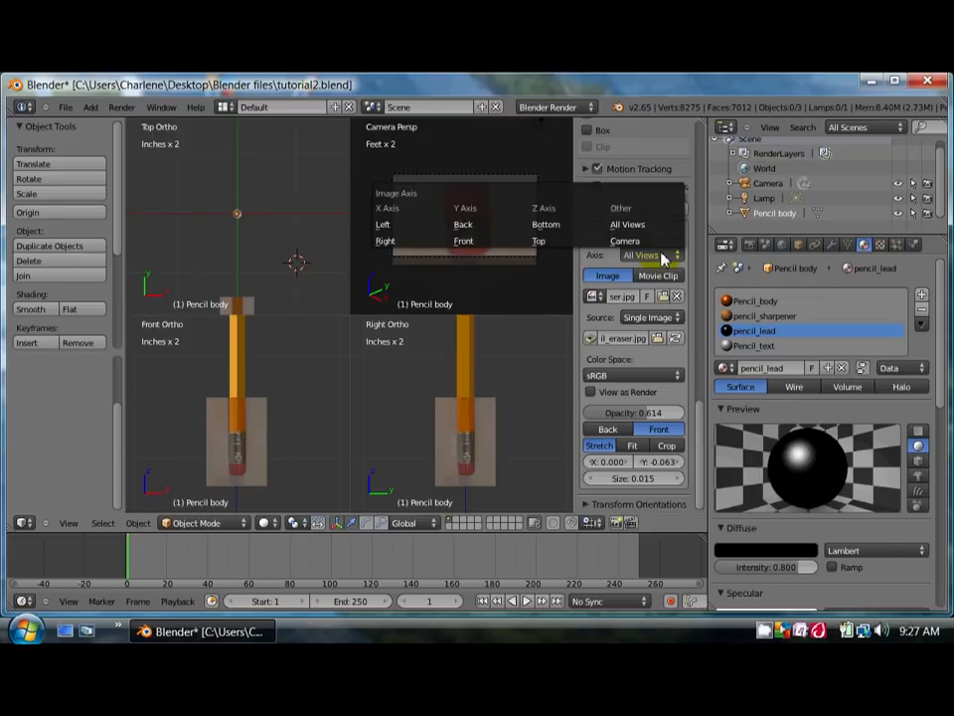
pyautogui.click(389, 247)
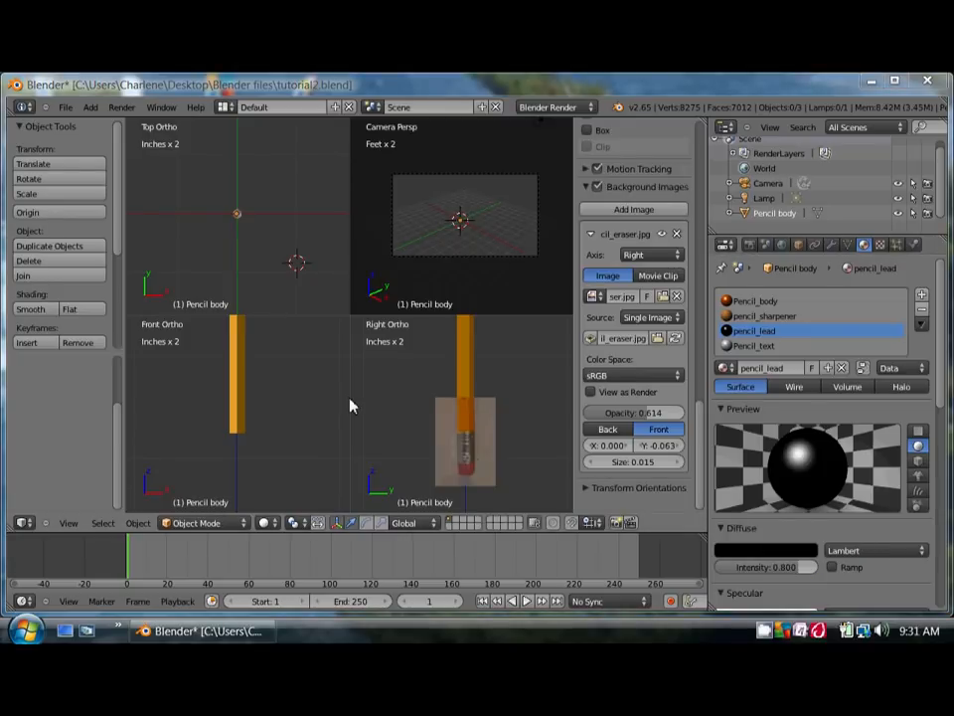
# Add a mesh cube beside the lower end of the pencil
pyautogui.click(414, 457)
pyautogui.hotkey('shift', 'a')
pyautogui.moveTo(398, 439)
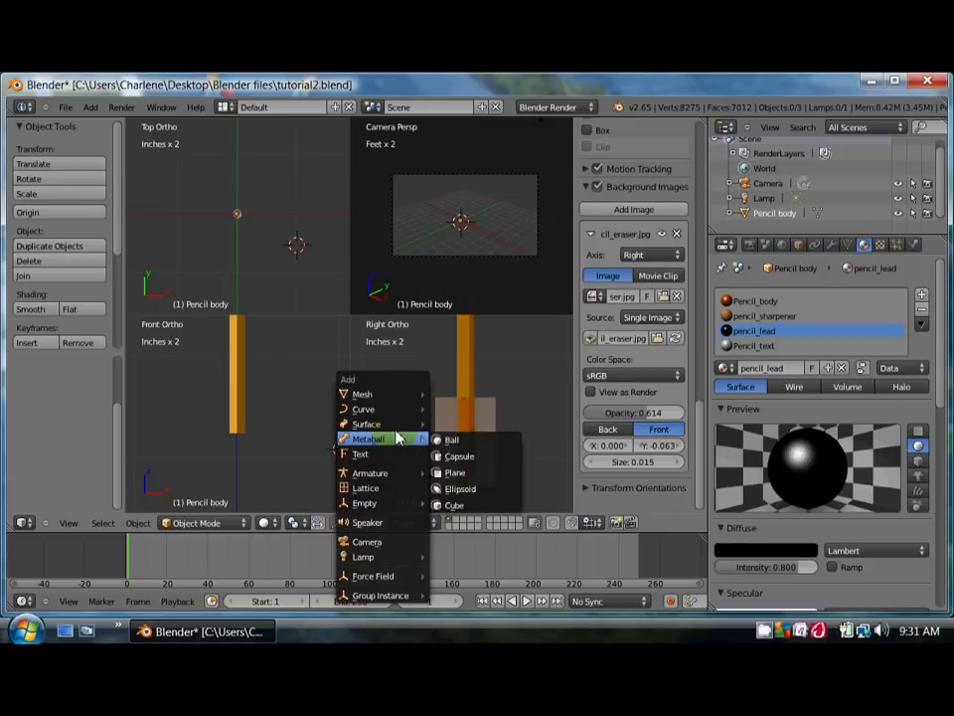
pyautogui.moveTo(370, 393)
pyautogui.click(485, 414)
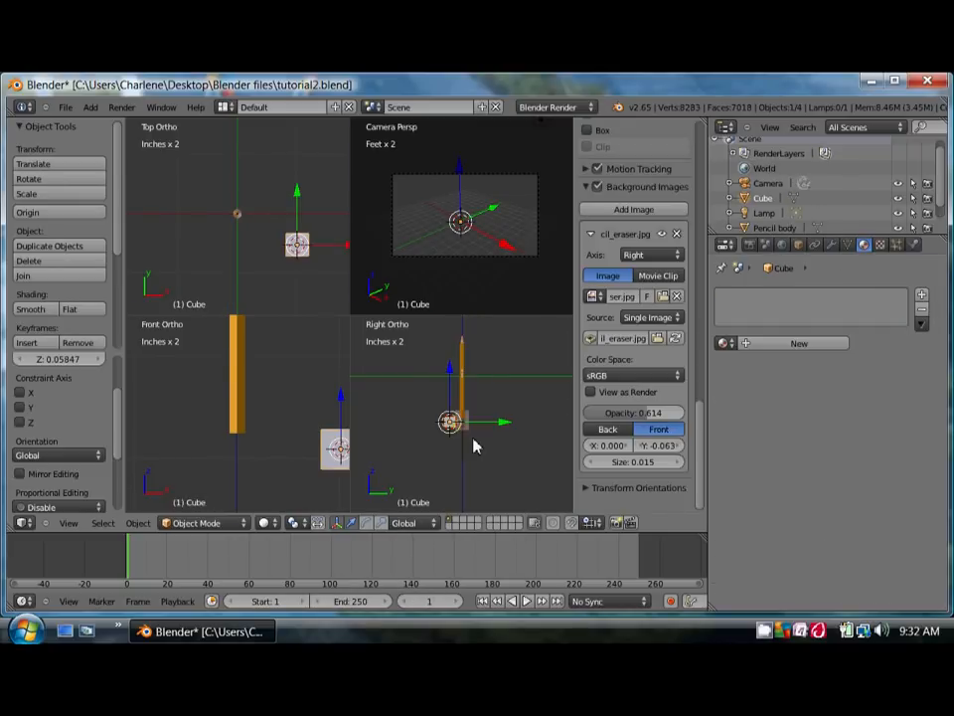
# Move the cube along Y, Z and X so it sits centred below the pencil's end
pyautogui.scroll(6, 473, 441)
pyautogui.moveTo(478, 437); pyautogui.dragTo(510, 443)
pyautogui.moveTo(463, 385); pyautogui.dragTo(458, 427)
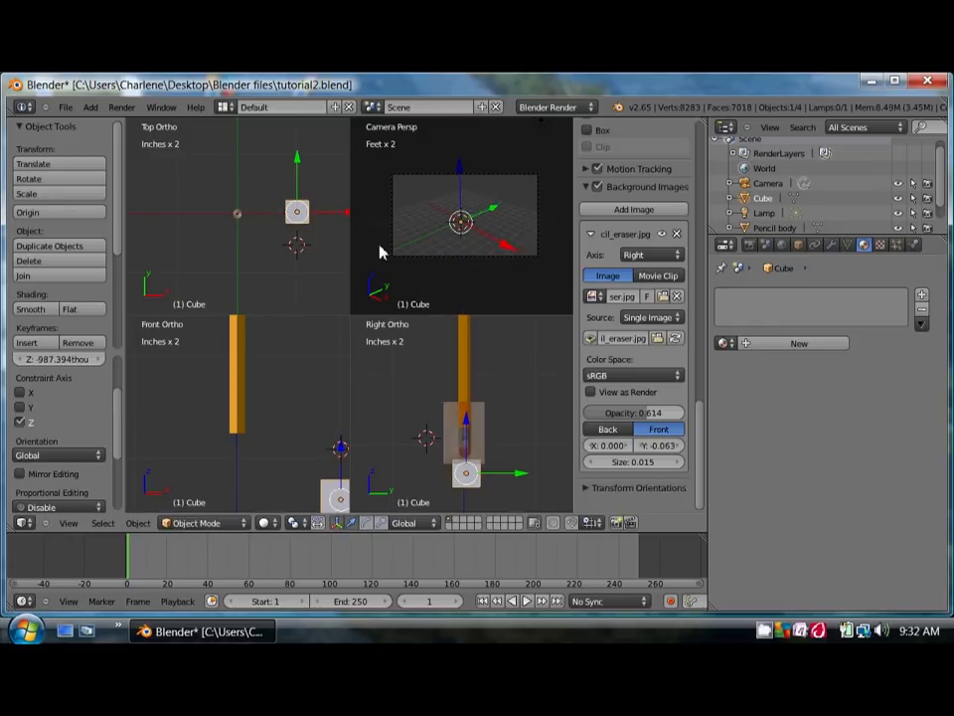
pyautogui.moveTo(296, 210); pyautogui.dragTo(249, 213)
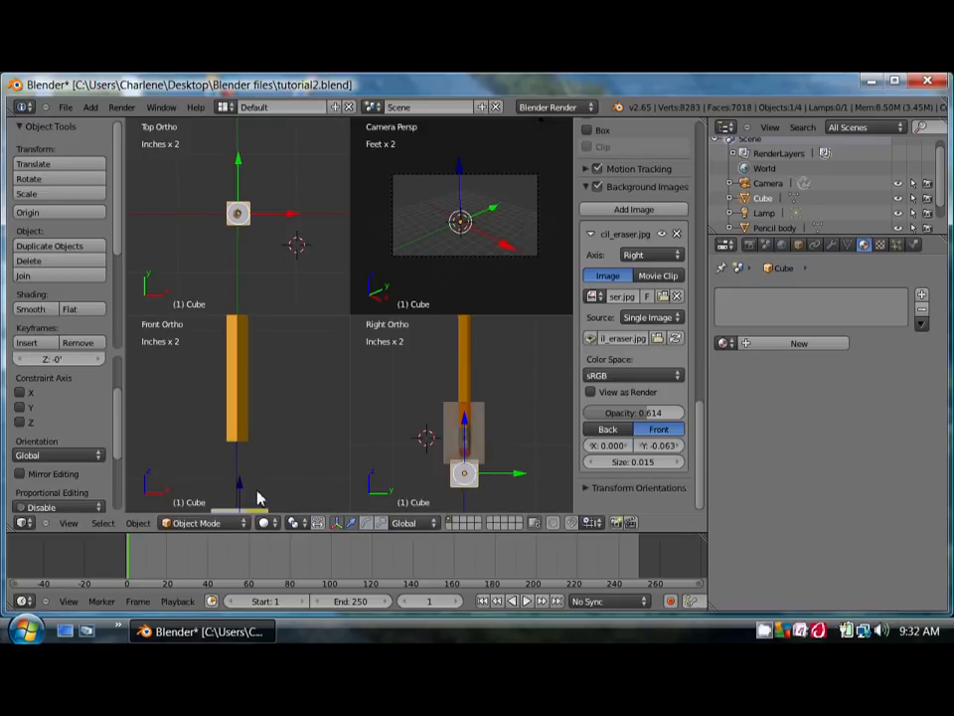
# Scale the cube down uniformly by about 0.397 to roughly match the eraser's width
pyautogui.scroll(2, 258, 492)
pyautogui.scroll(3, 482, 485)
pyautogui.keyDown('shift'); pyautogui.moveTo(482, 492); pyautogui.dragTo(486, 421, button='middle'); pyautogui.keyUp('shift')
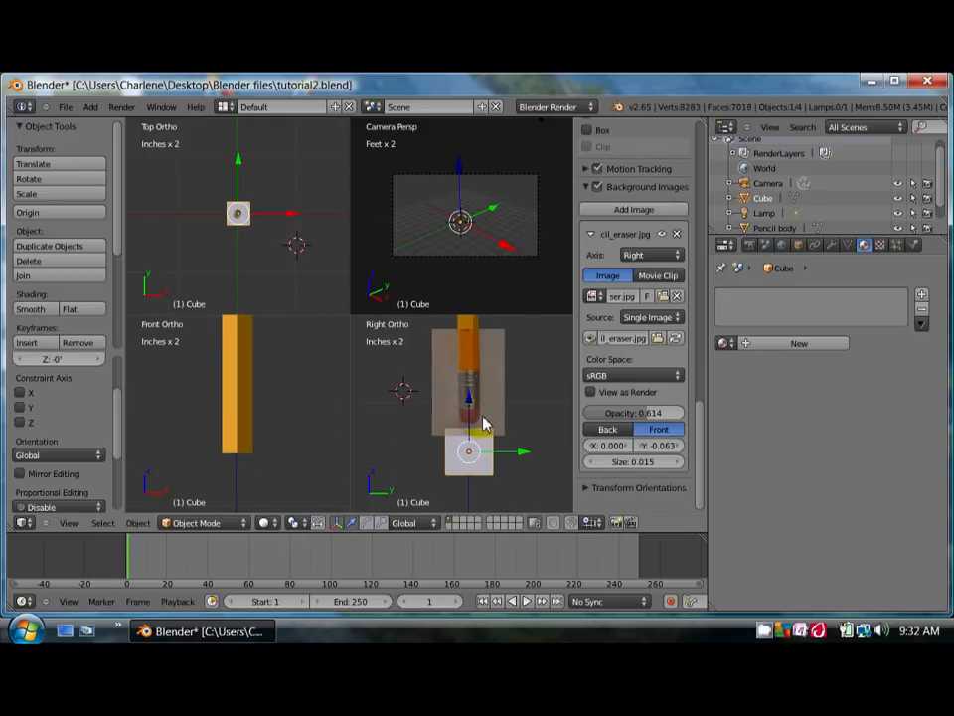
pyautogui.press('s')
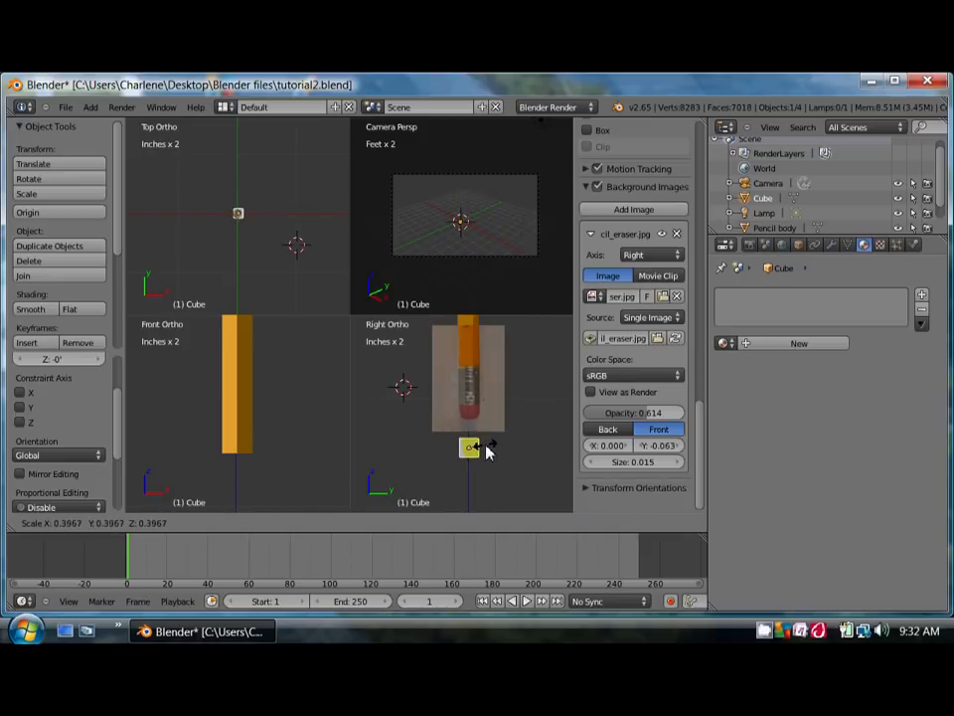
pyautogui.click(486, 450)
# Raise the cube over the eraser in the reference image and fine-tune its alignment along Y and X
pyautogui.scroll(5, 481, 453)
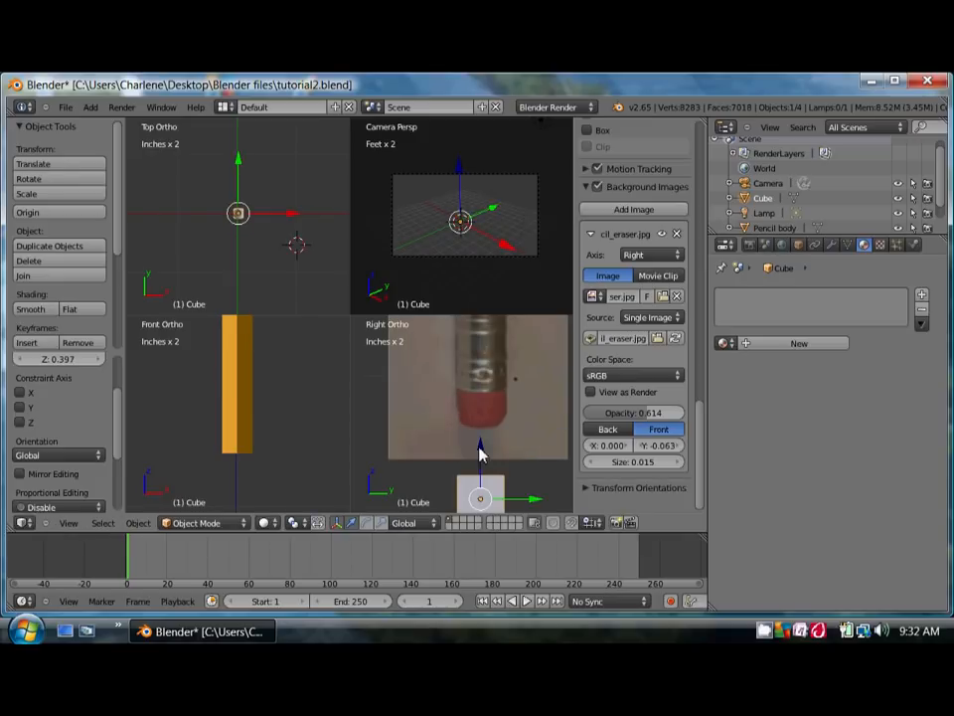
pyautogui.moveTo(480, 452); pyautogui.dragTo(505, 370)
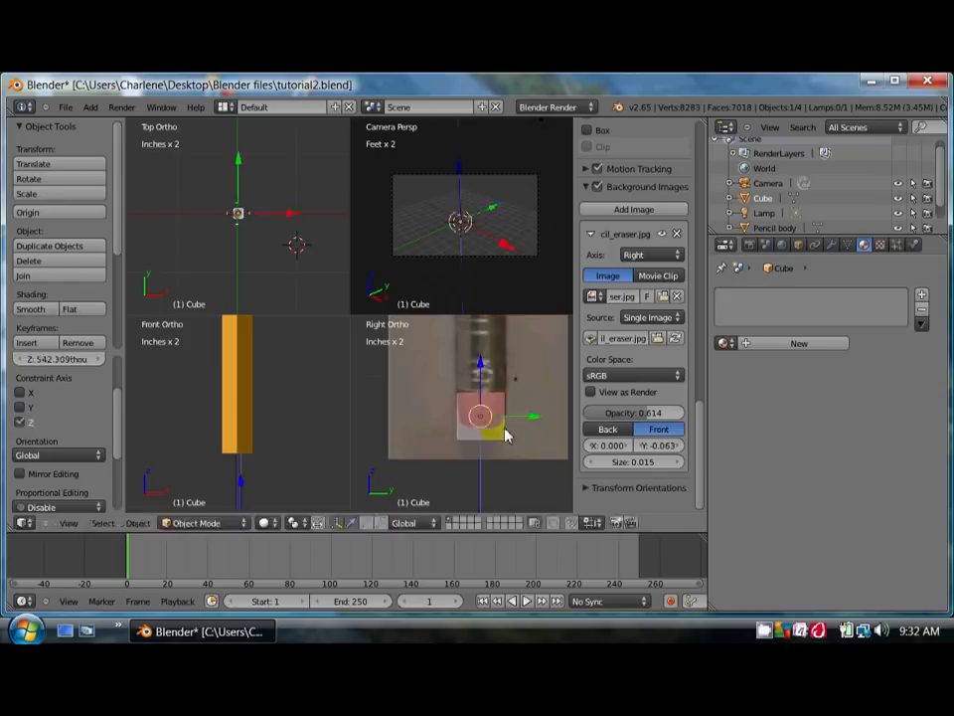
pyautogui.moveTo(542, 418); pyautogui.dragTo(536, 422)
pyautogui.scroll(-3, 258, 455)
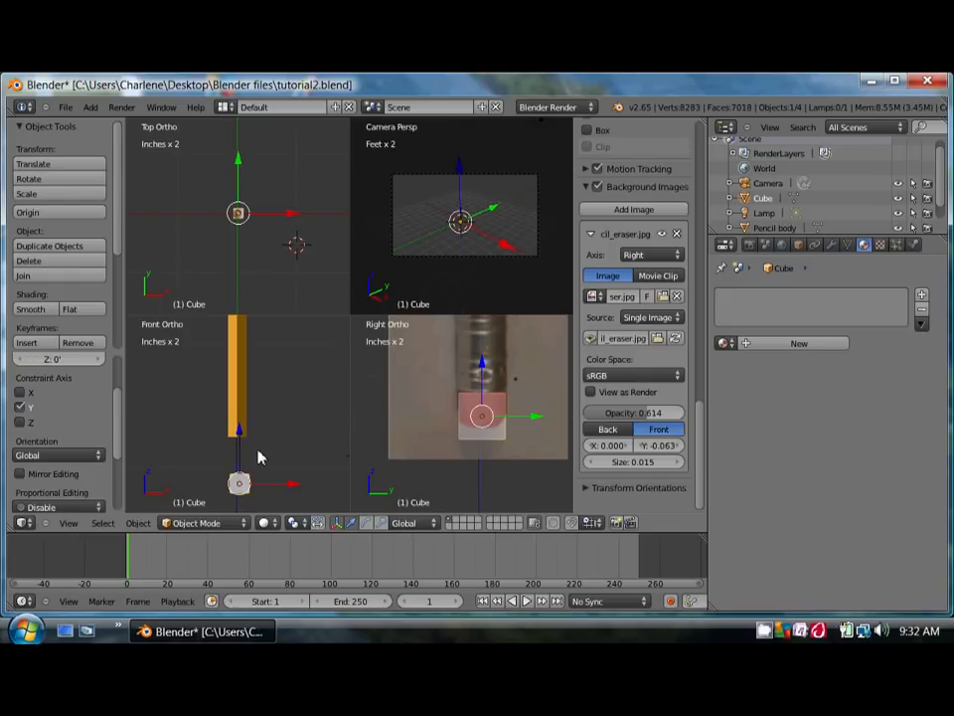
pyautogui.moveTo(296, 488); pyautogui.dragTo(291, 492)
pyautogui.scroll(3, 486, 445)
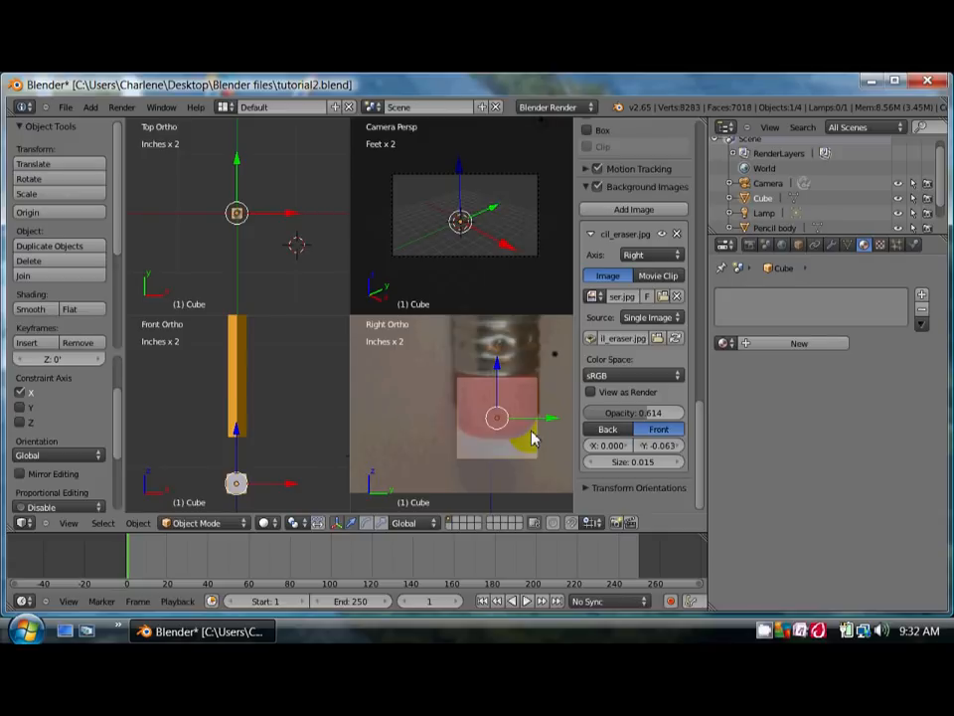
# Switch the viewports to wireframe display and show the cube in a user perspective view instead of the camera view
pyautogui.press('z')
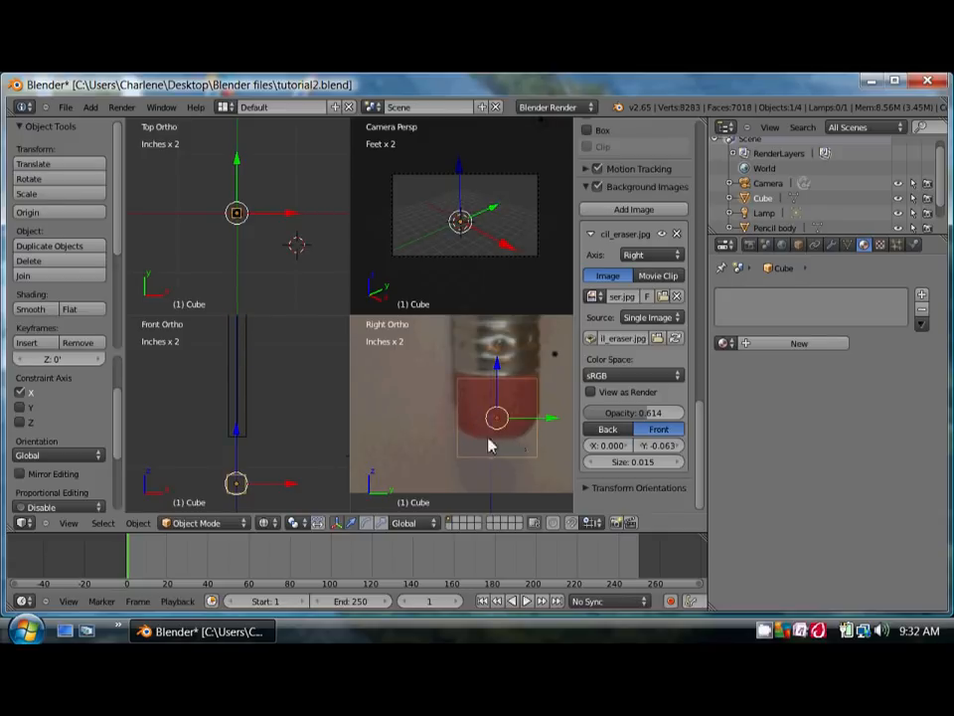
pyautogui.moveTo(468, 440)
pyautogui.keyDown('shift'); pyautogui.mouseDown(button='middle')
pyautogui.moveTo(430, 439)
pyautogui.moveTo(441, 450)
pyautogui.mouseUp(button='middle'); pyautogui.keyUp('shift')
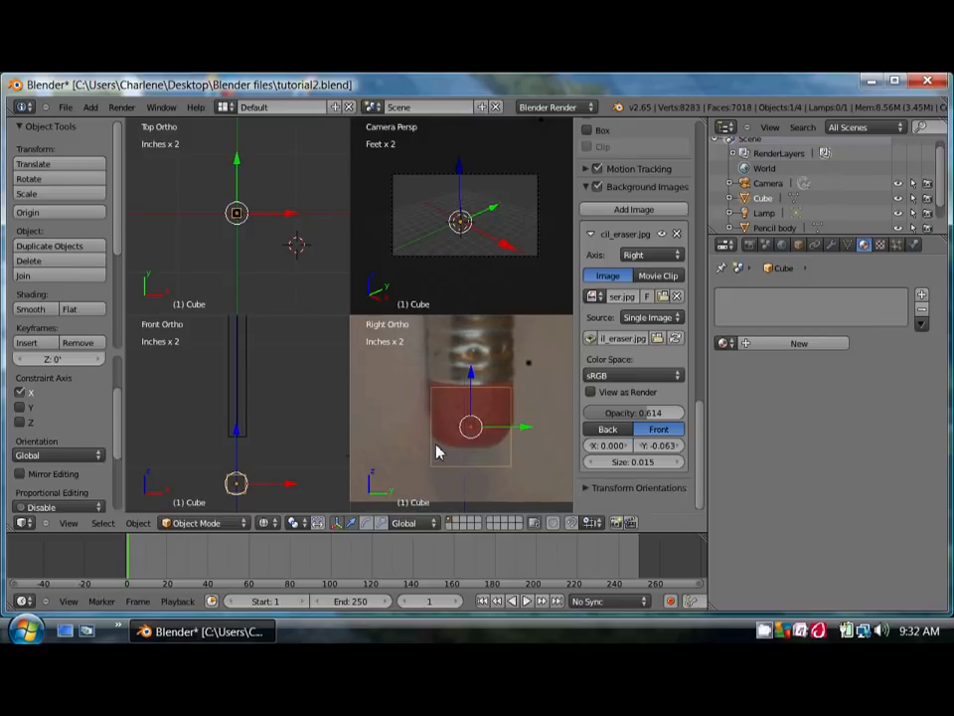
pyautogui.scroll(3, 467, 243)
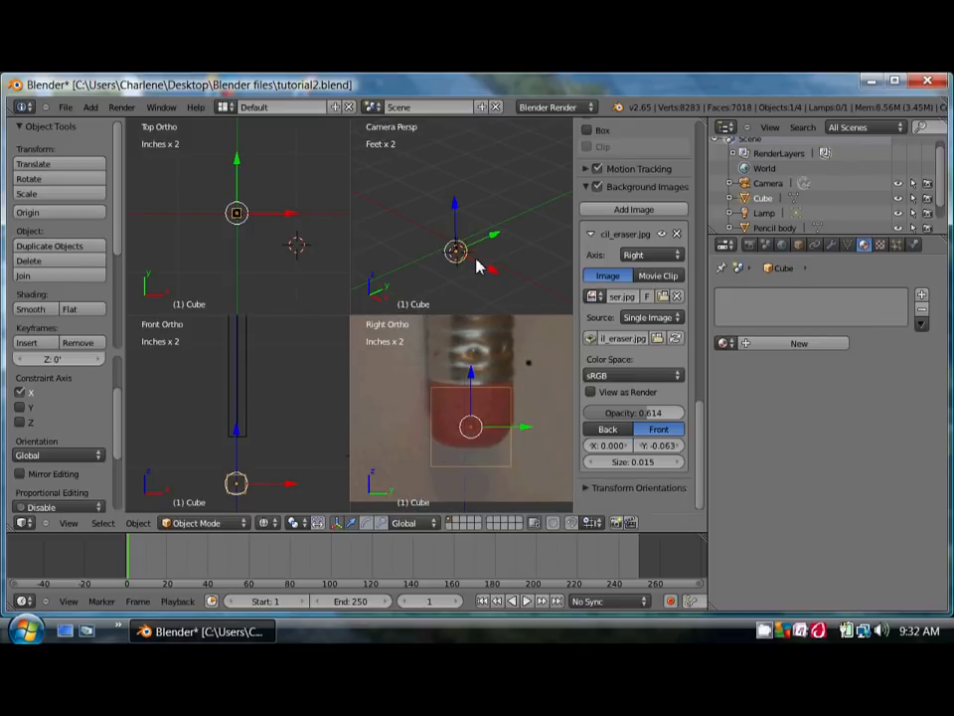
pyautogui.press('KP_0')
pyautogui.press('KP_0')
pyautogui.press('KP_0')
pyautogui.scroll(-2, 477, 255)
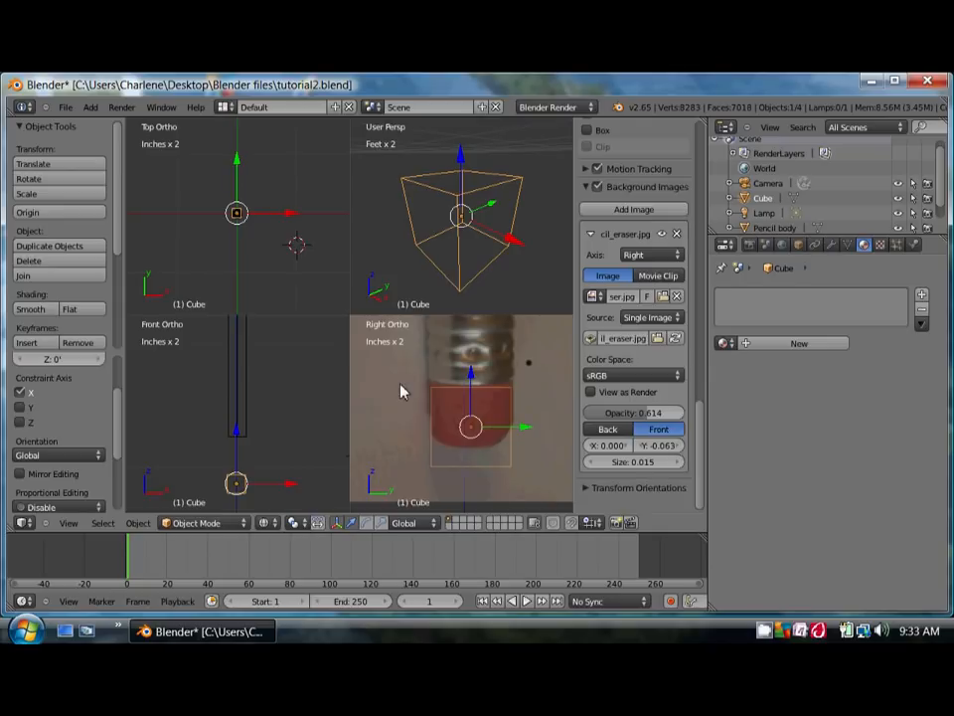
# Subdivide all faces of the cube once in Edit Mode
pyautogui.press('Tab')
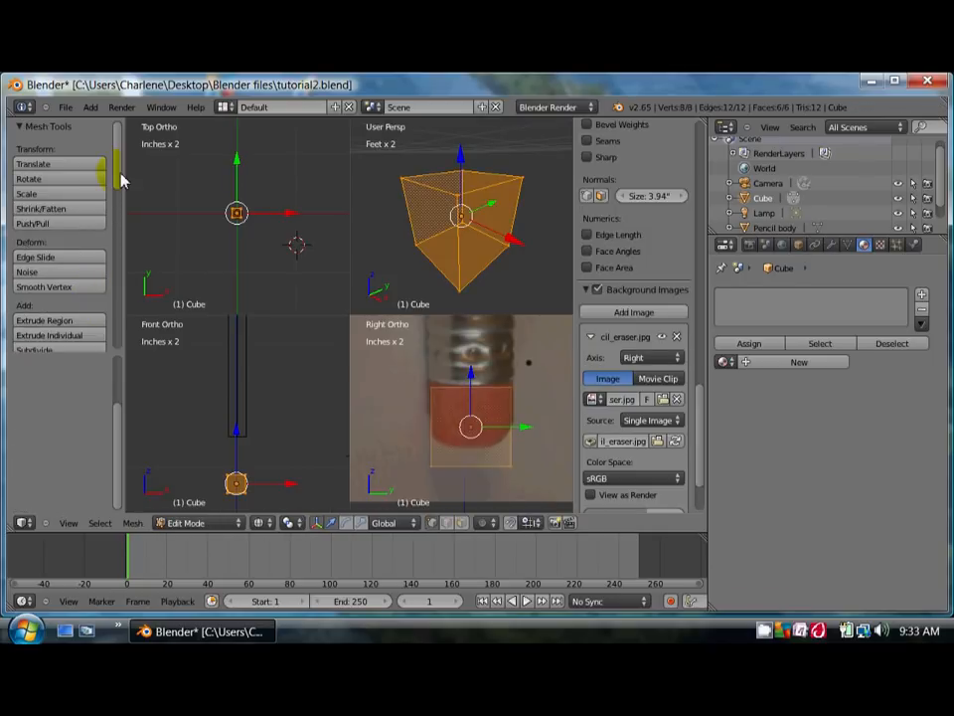
pyautogui.scroll(-3, 117, 192)
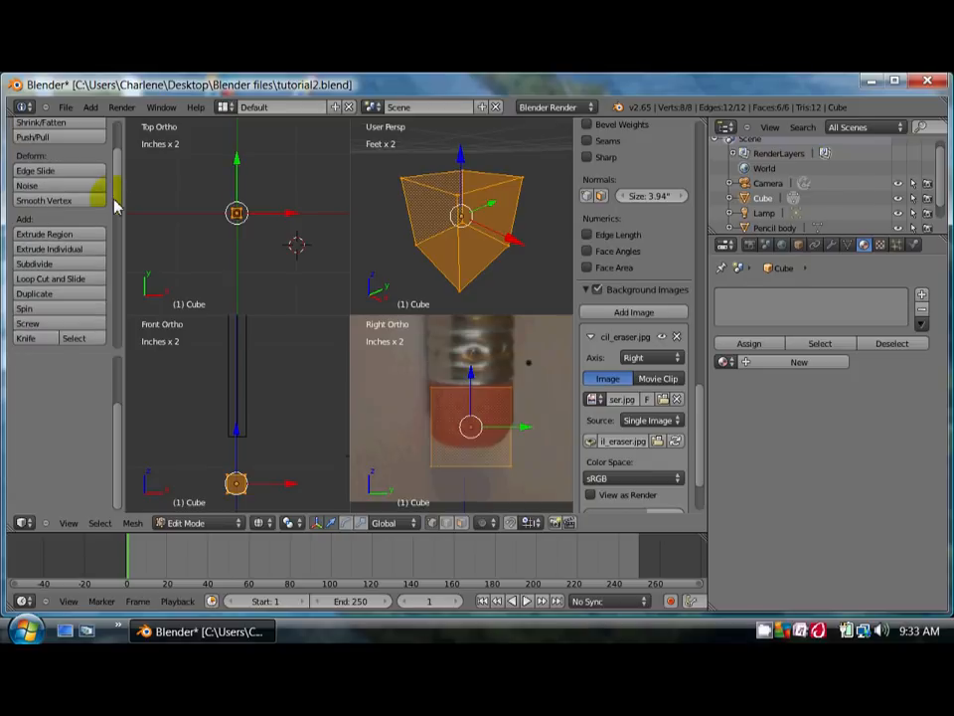
pyautogui.click(48, 264)
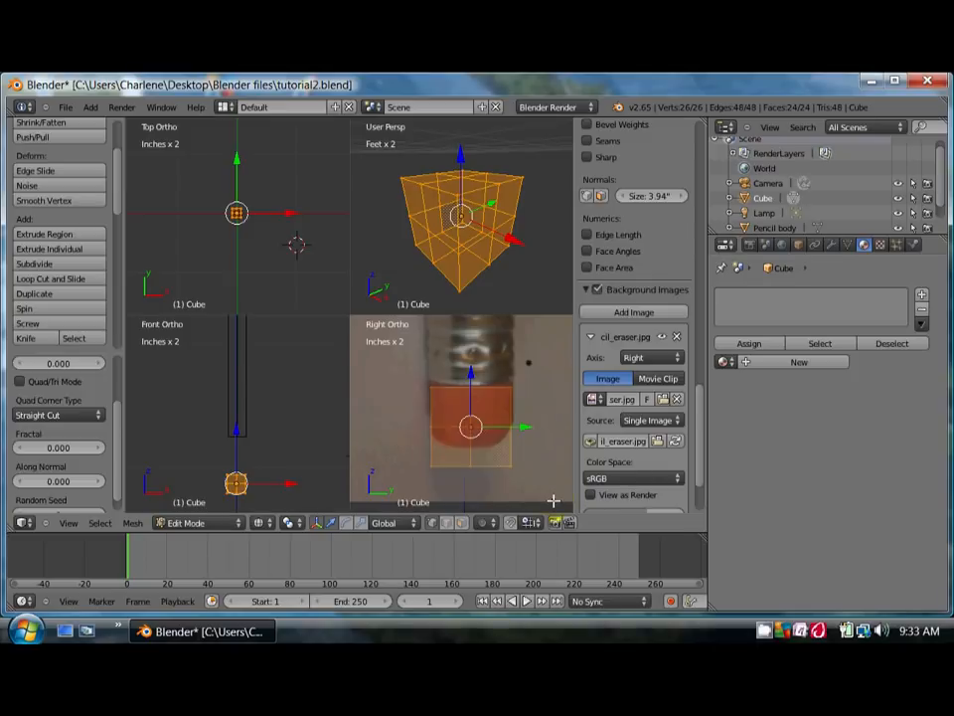
pyautogui.scroll(2, 264, 446)
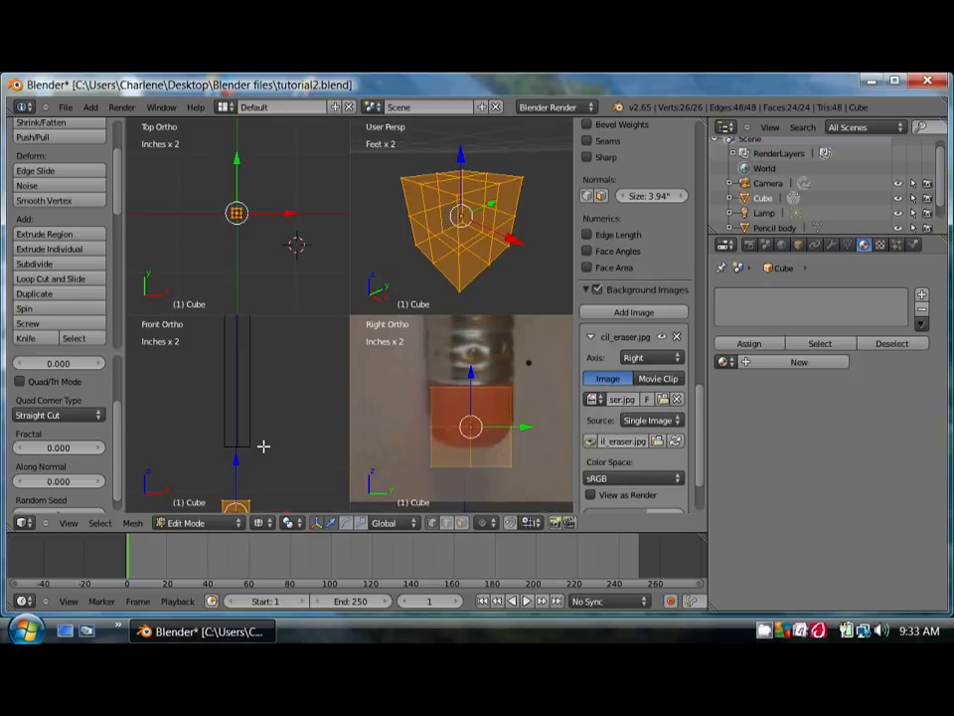
# Deselect all of the cube's geometry in Edit Mode and lower the reference image's opacity to 0.159
pyautogui.press('Tab')
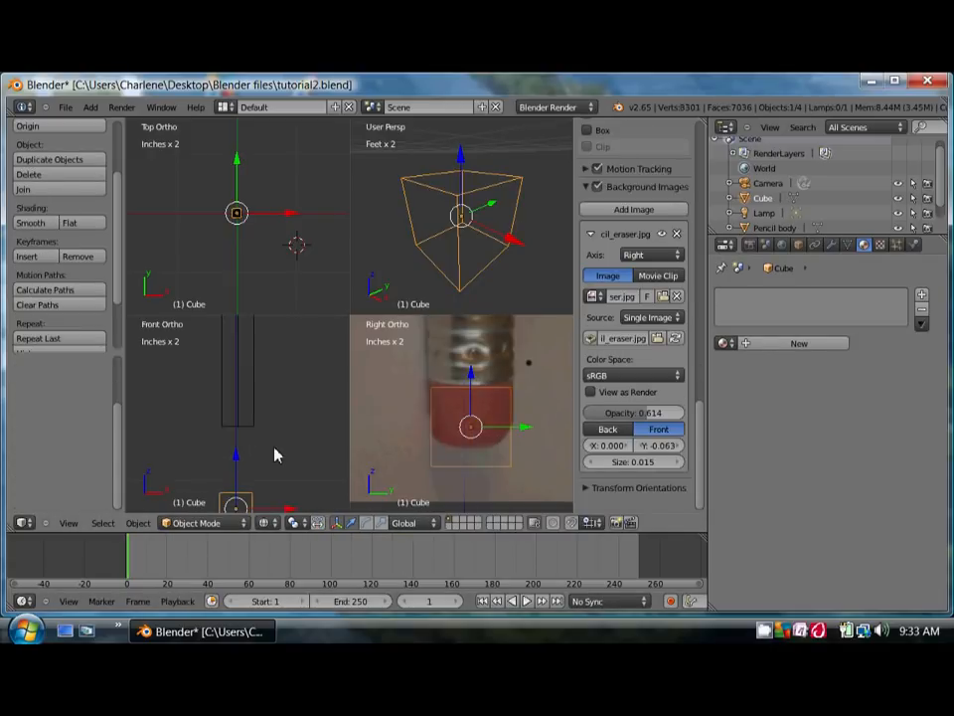
pyautogui.press('KP_Decimal')
pyautogui.press('KP_Decimal')
pyautogui.press('KP_Decimal')
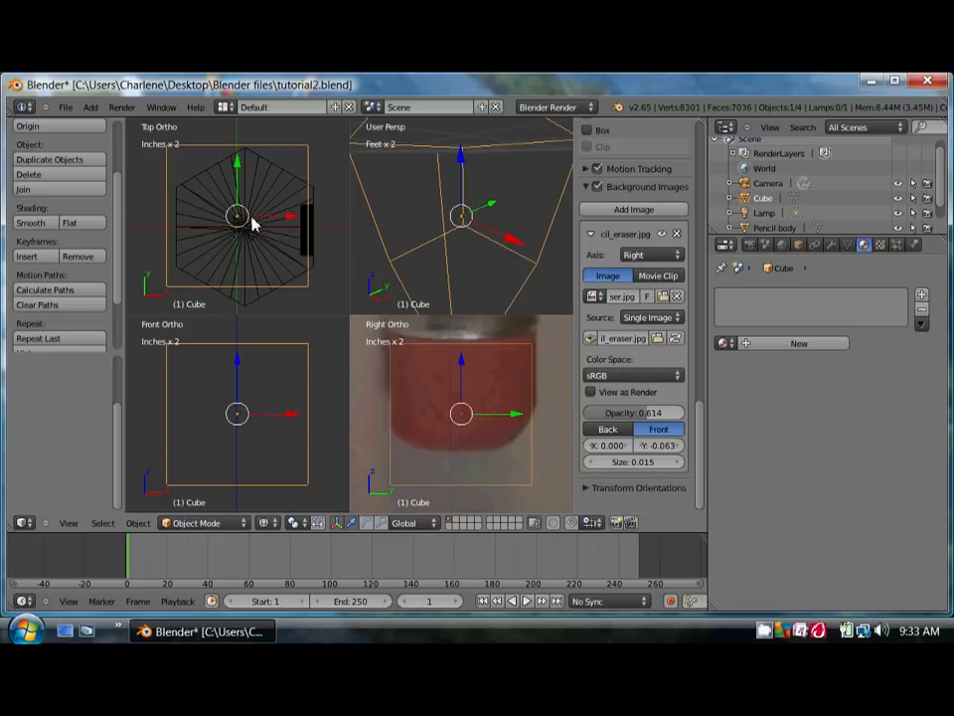
pyautogui.scroll(-2, 251, 221)
pyautogui.scroll(-3, 460, 235)
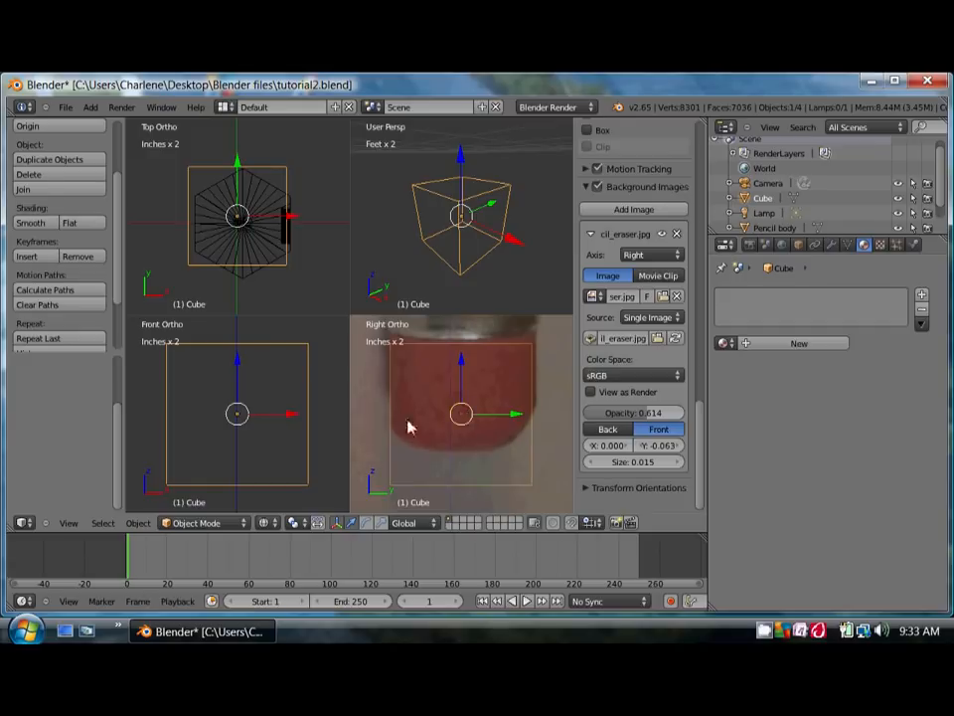
pyautogui.press('Tab')
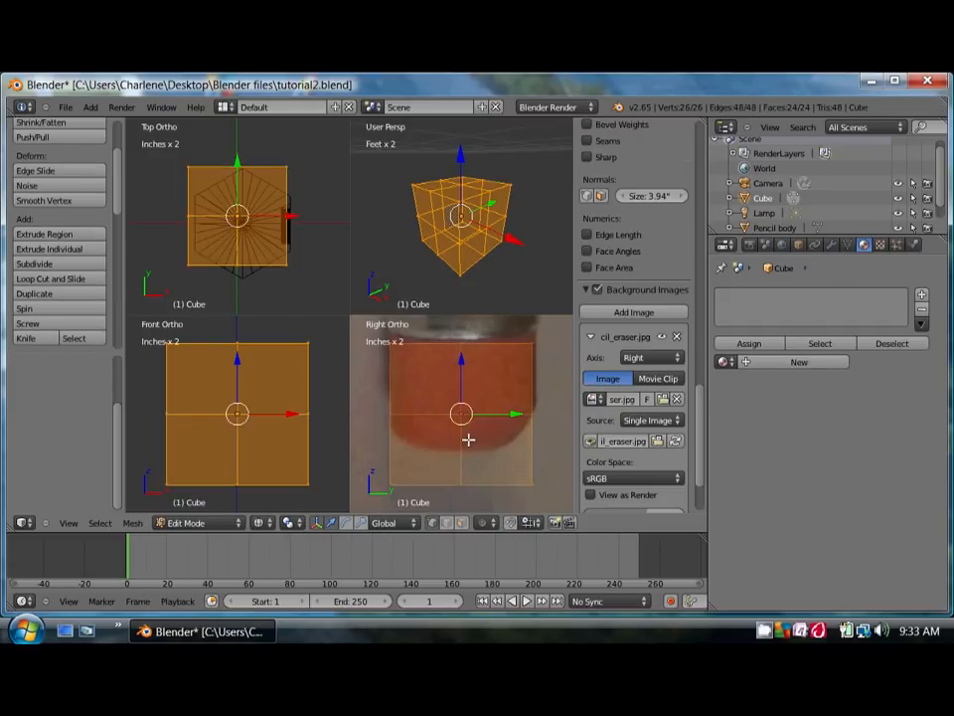
pyautogui.press('a')
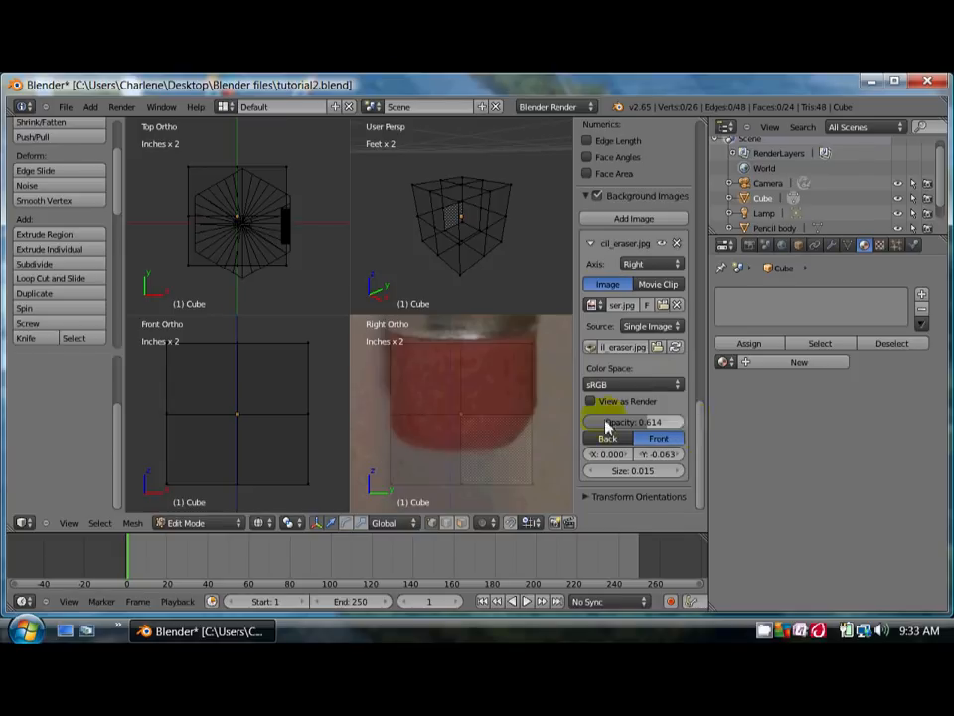
pyautogui.moveTo(647, 426); pyautogui.dragTo(600, 429)
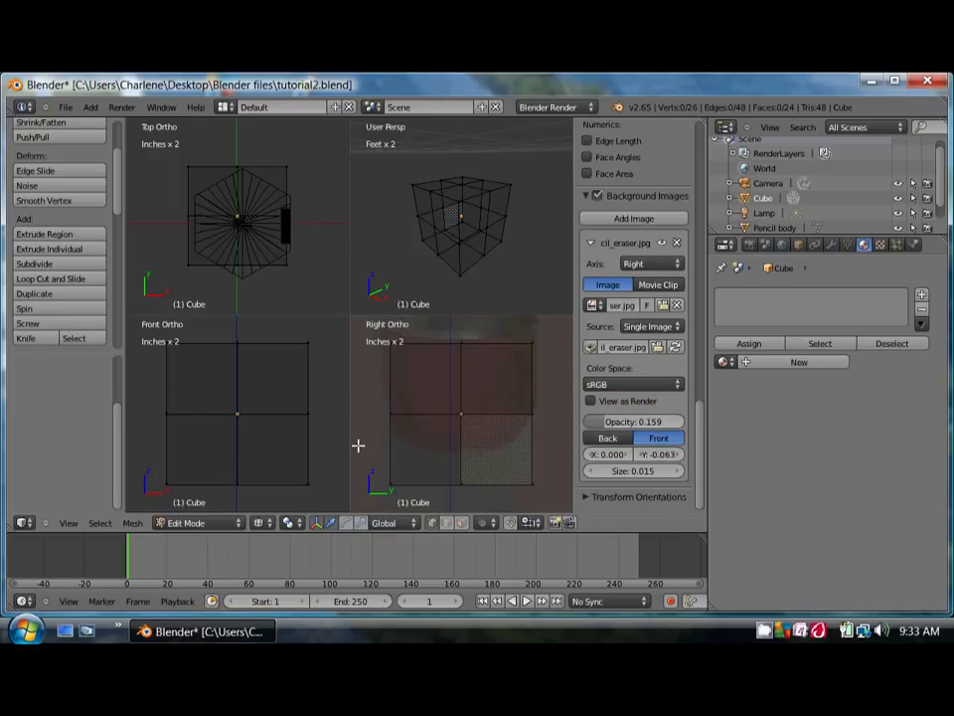
# Knife-cut horizontally through the whole cube at the eraser's bottom edge with cut through enabled, and deselect the new edge loop
pyautogui.press('k')
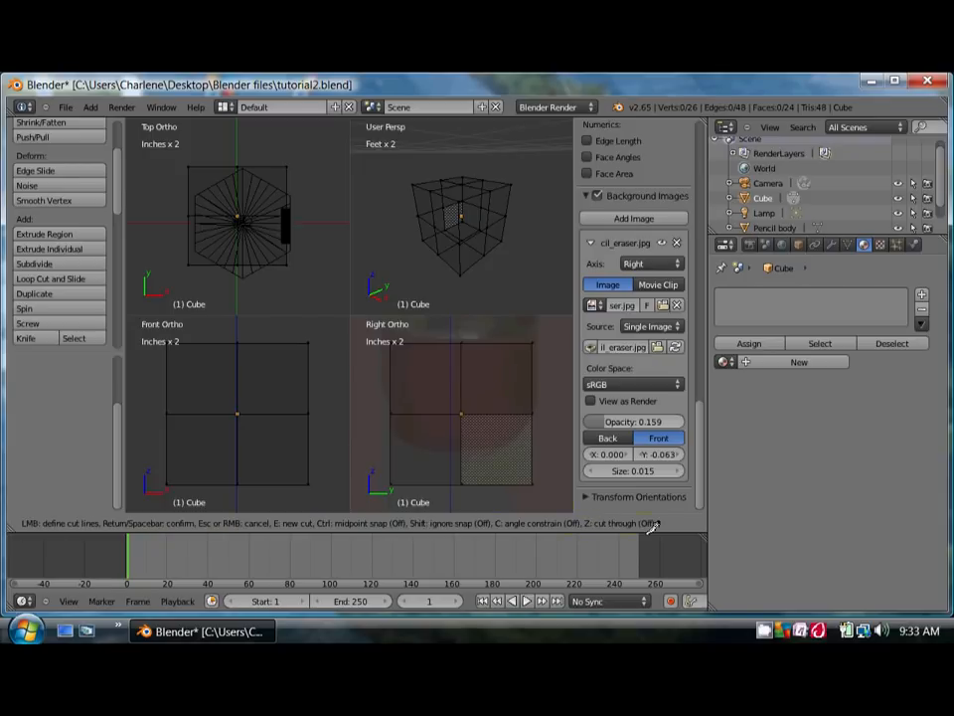
pyautogui.press('z')
pyautogui.click(397, 447)
pyautogui.press('Return')
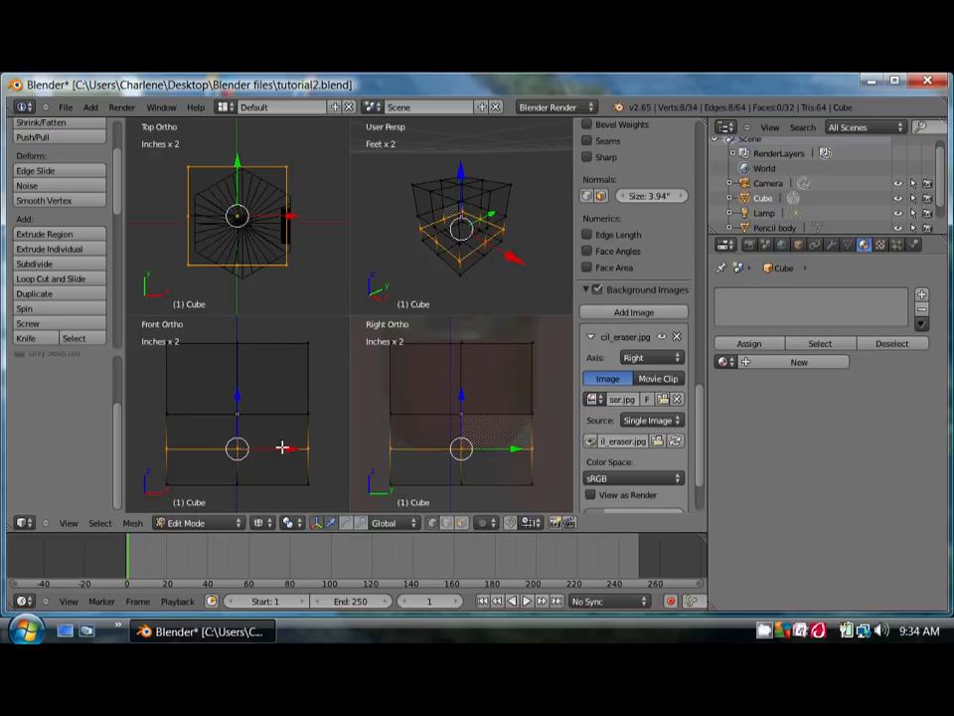
pyautogui.press('a')
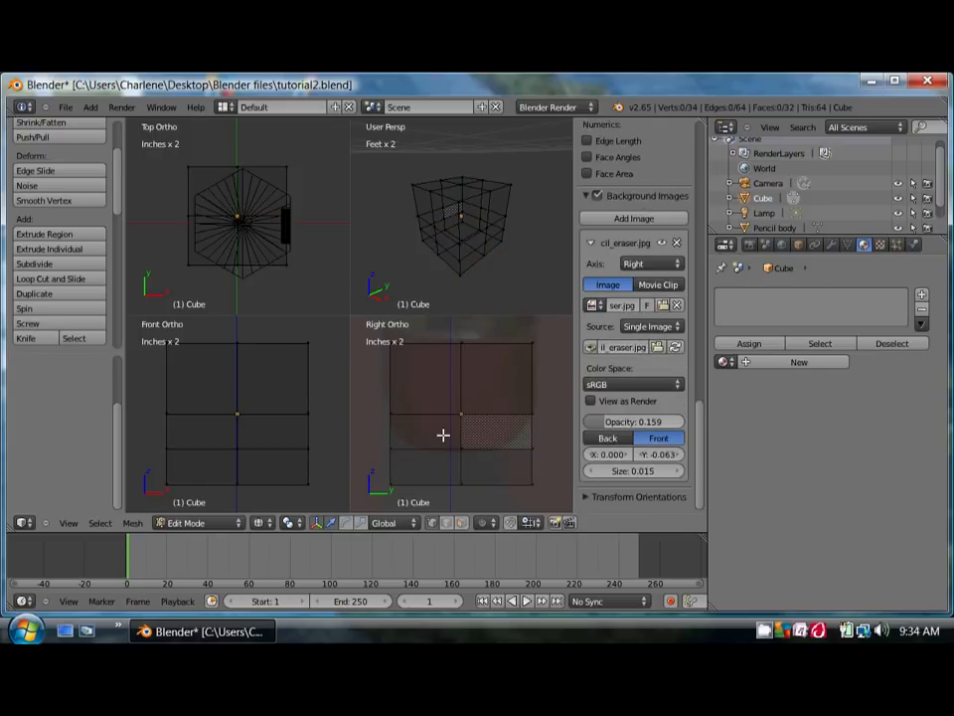
# Place the reference image behind the mesh and raise its opacity to 0.886
pyautogui.scroll(-1, 443, 434)
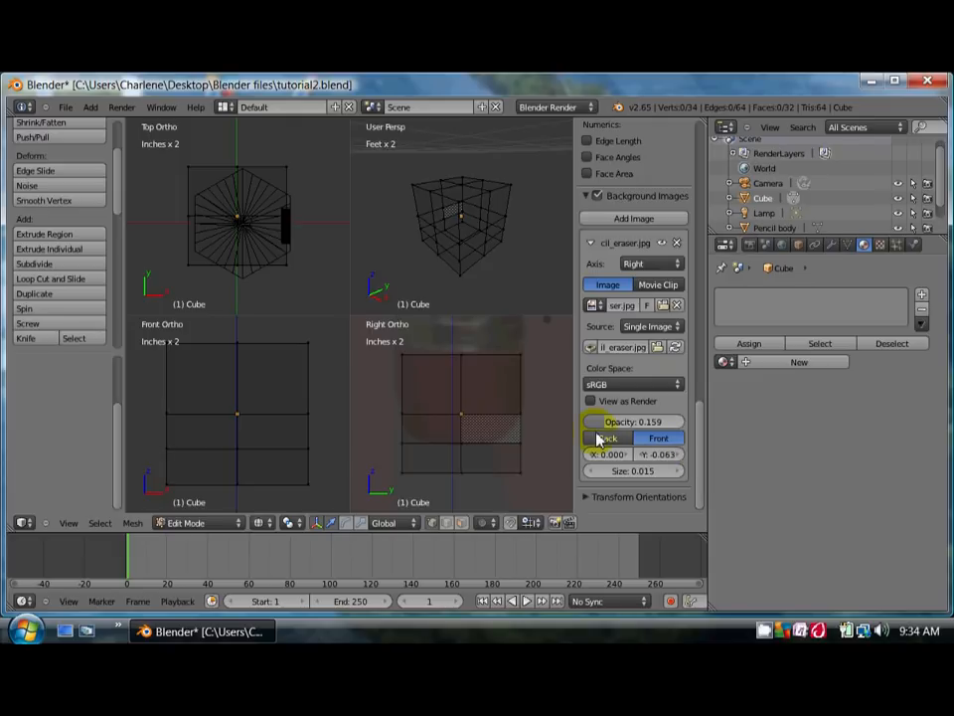
pyautogui.moveTo(608, 424); pyautogui.dragTo(641, 431)
pyautogui.scroll(-1, 666, 537)
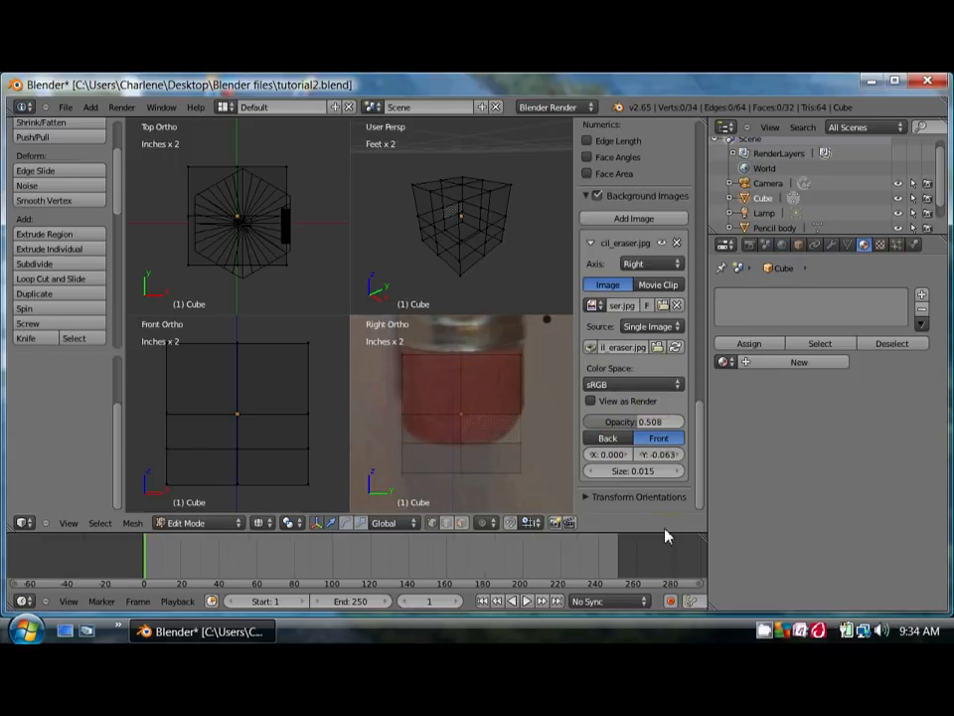
pyautogui.click(611, 440)
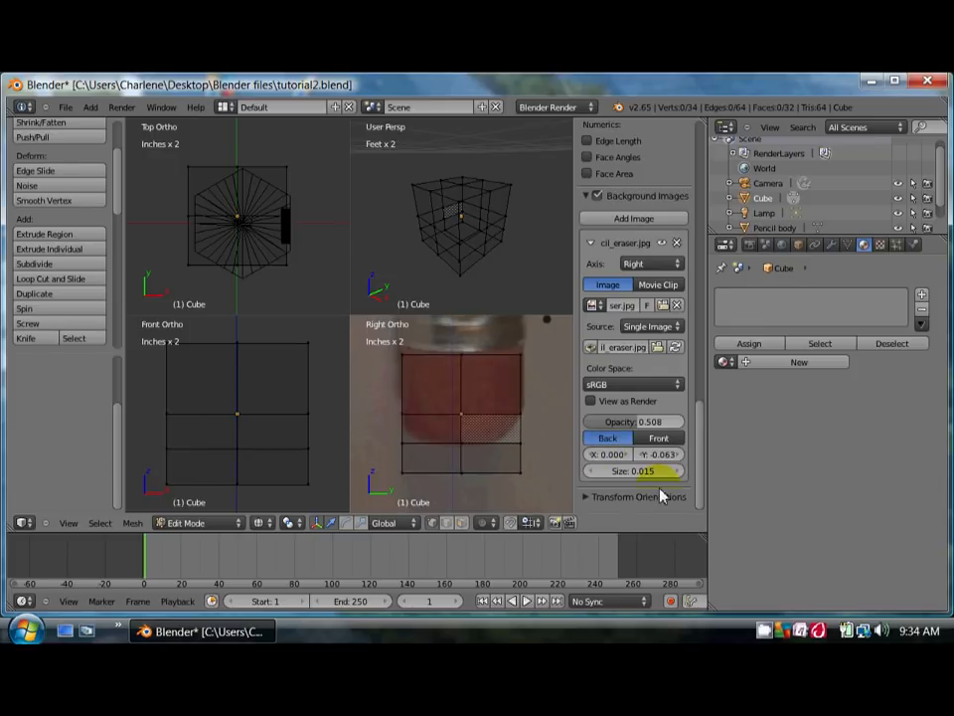
pyautogui.moveTo(642, 417); pyautogui.dragTo(677, 434)
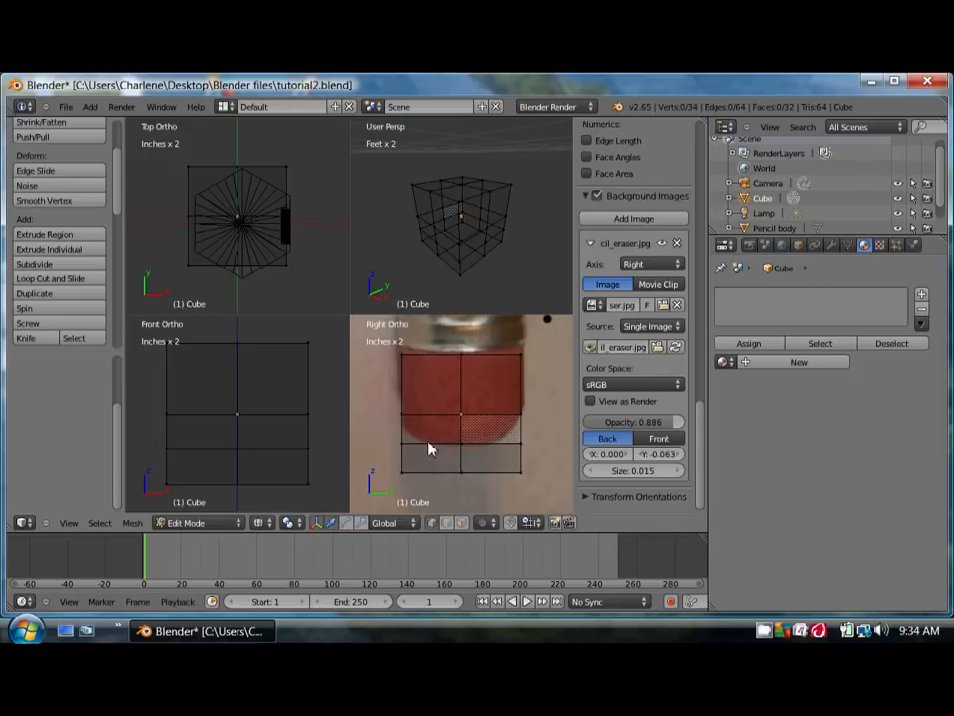
# Add a Subdivision Surface modifier to the cube in Object Mode and set its view subdivisions to 2
pyautogui.press('Tab')
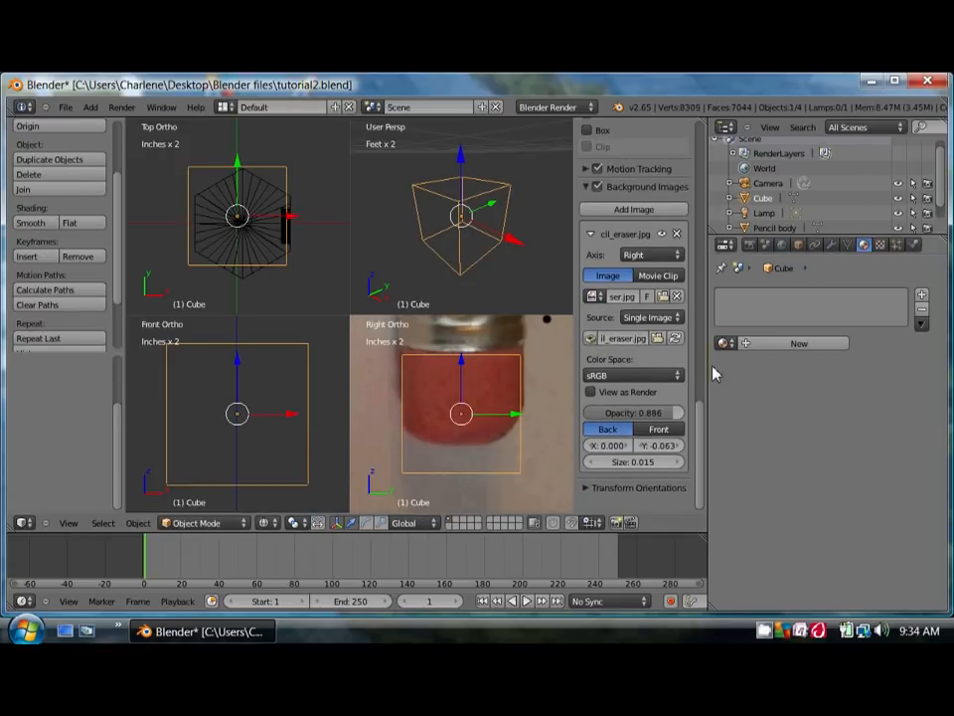
pyautogui.click(831, 245)
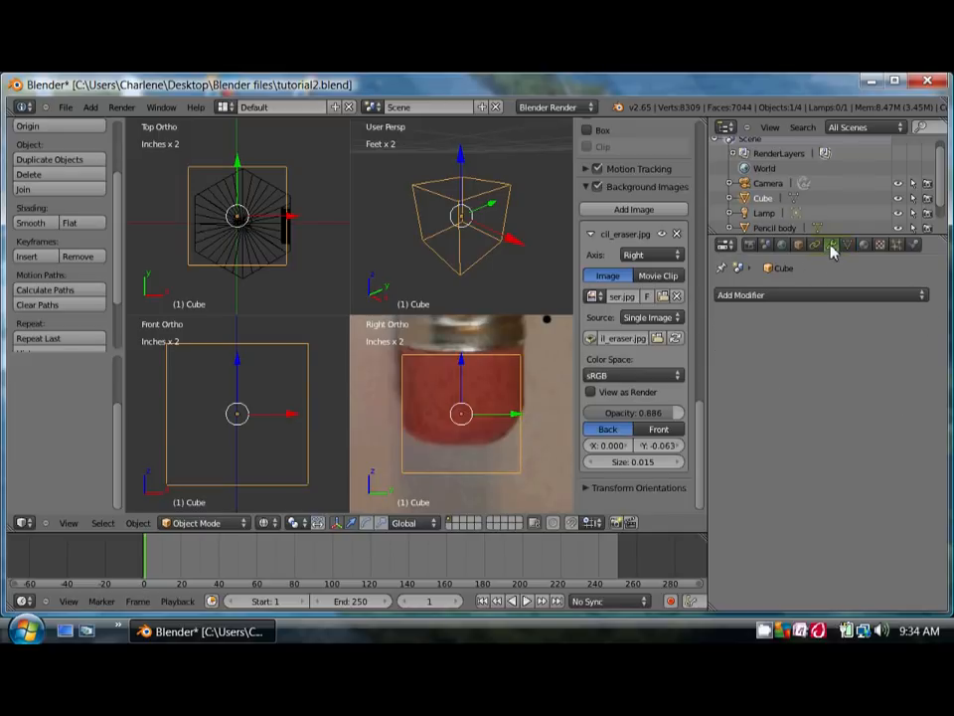
pyautogui.click(743, 296)
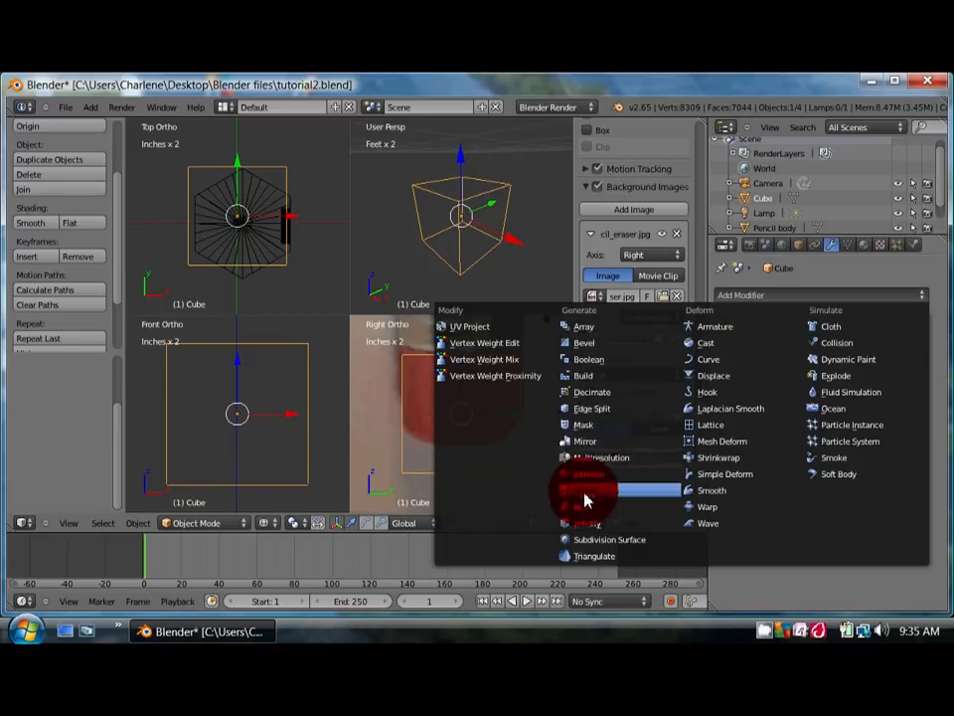
pyautogui.click(596, 540)
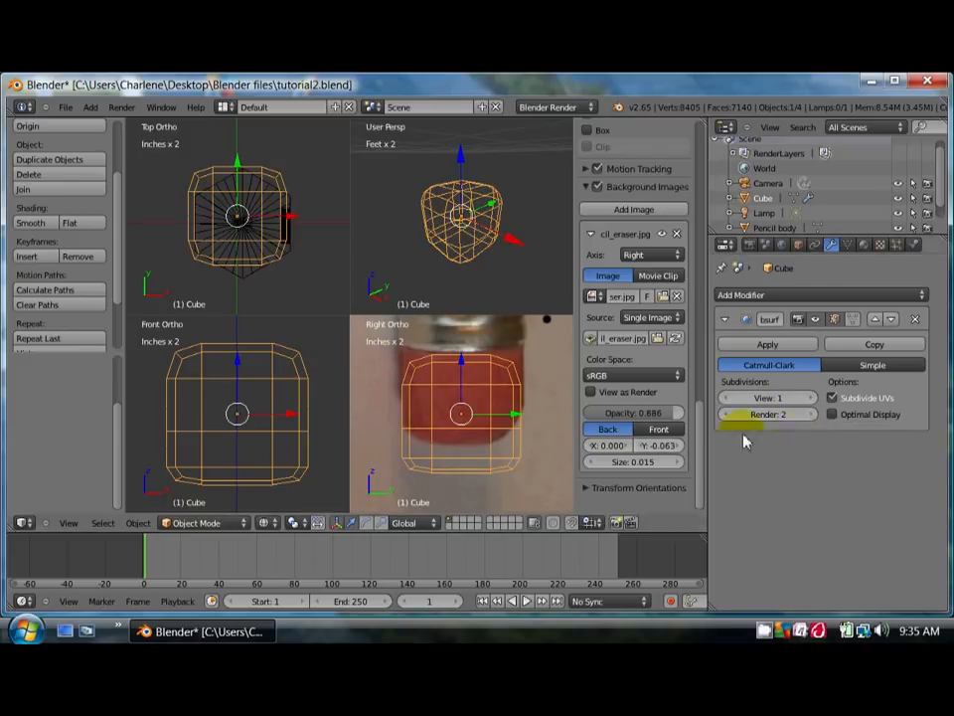
pyautogui.click(814, 398)
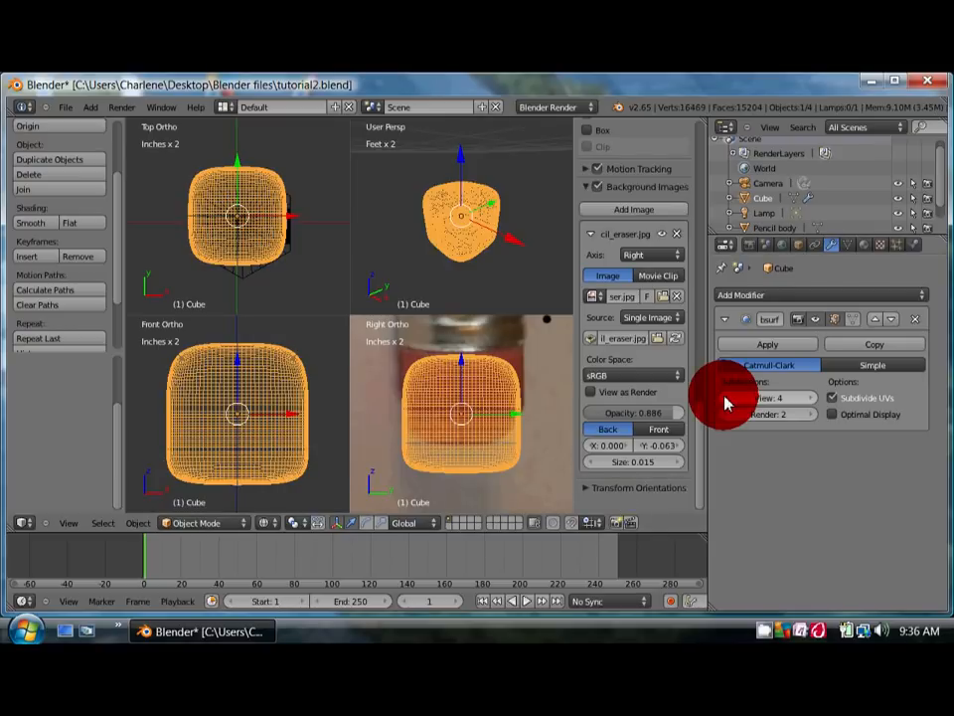
pyautogui.click(726, 399)
pyautogui.click(726, 399)
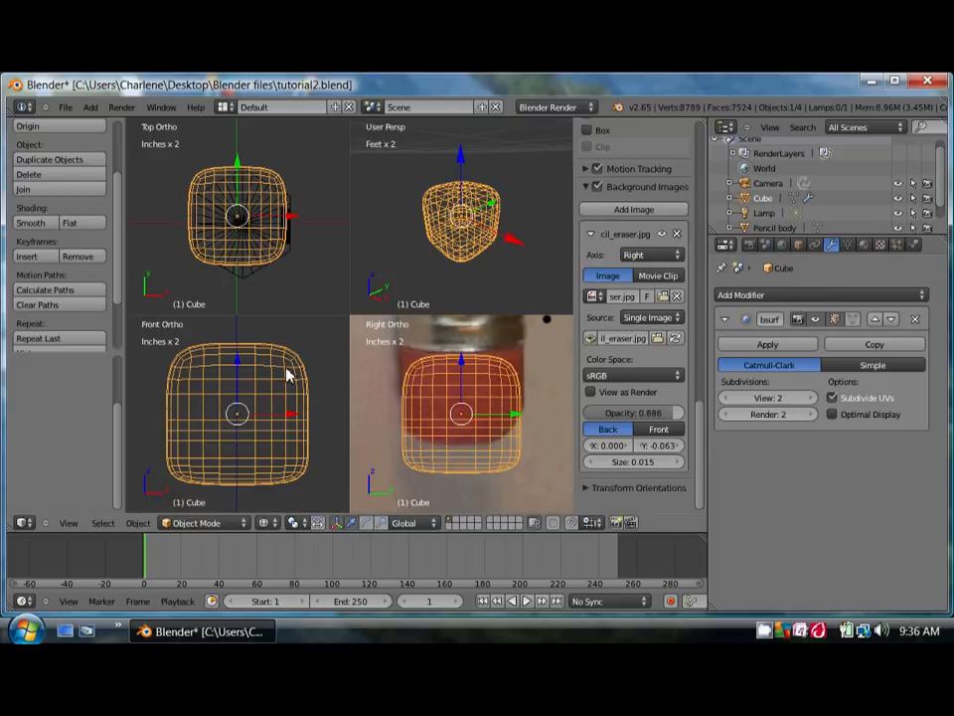
pyautogui.press('Tab')
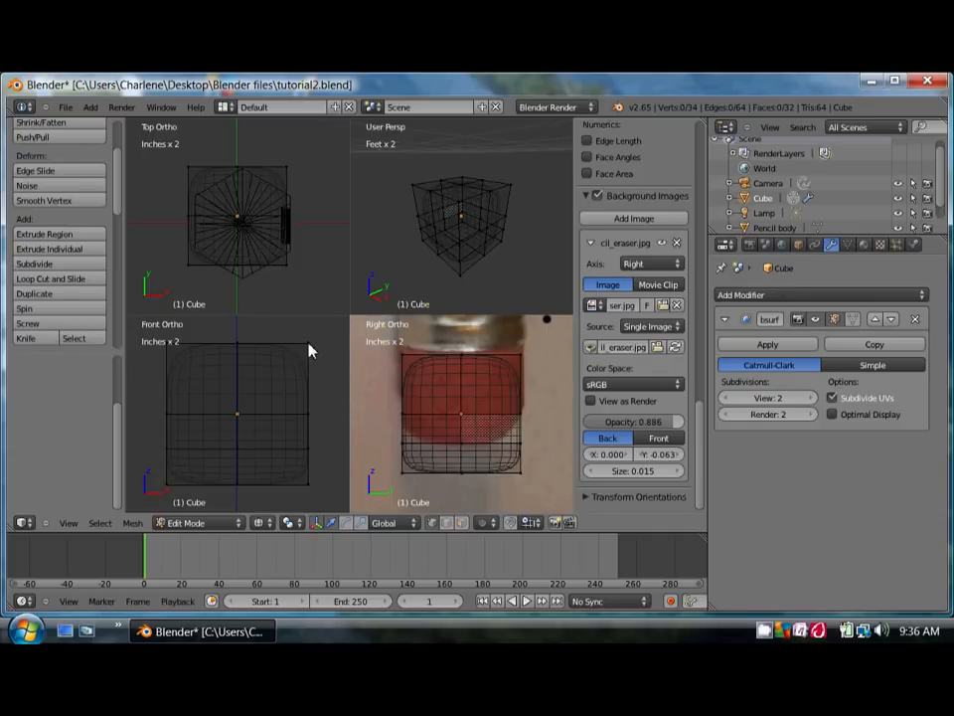
pyautogui.scroll(-2, 298, 389)
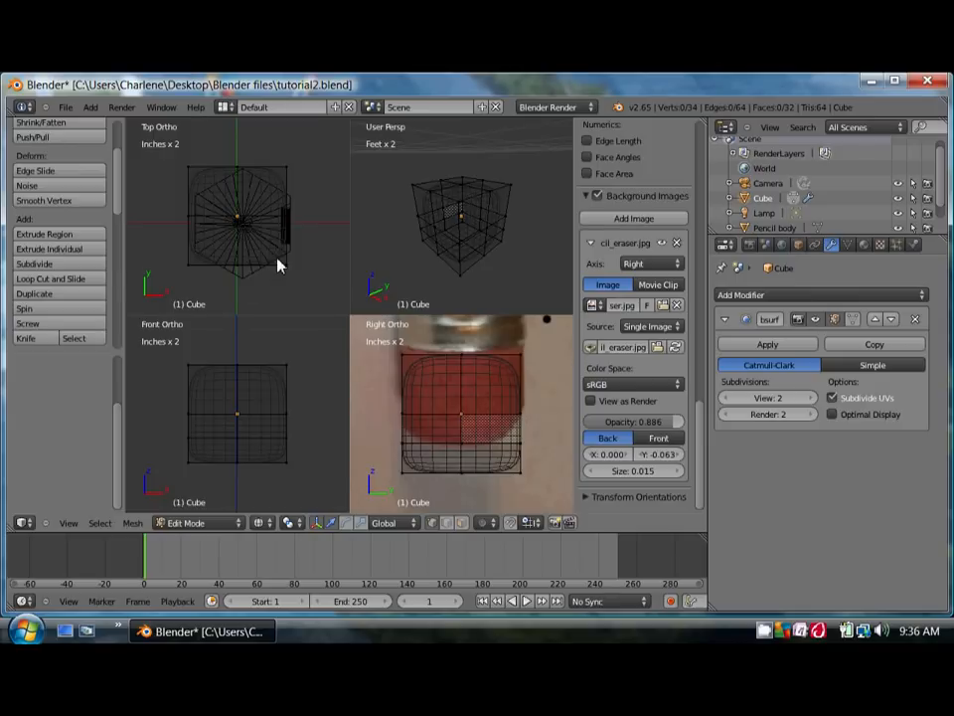
pyautogui.press('Tab')
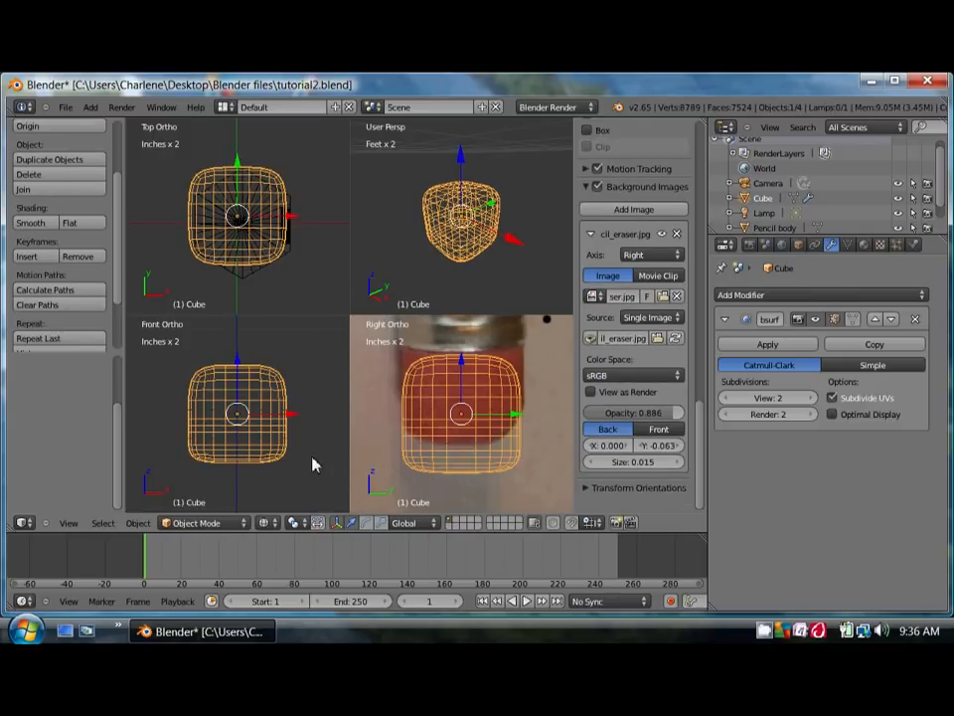
# Return the viewports to solid shading and hide the pencil body so only the eraser cube is shown
pyautogui.scroll(-4, 274, 432)
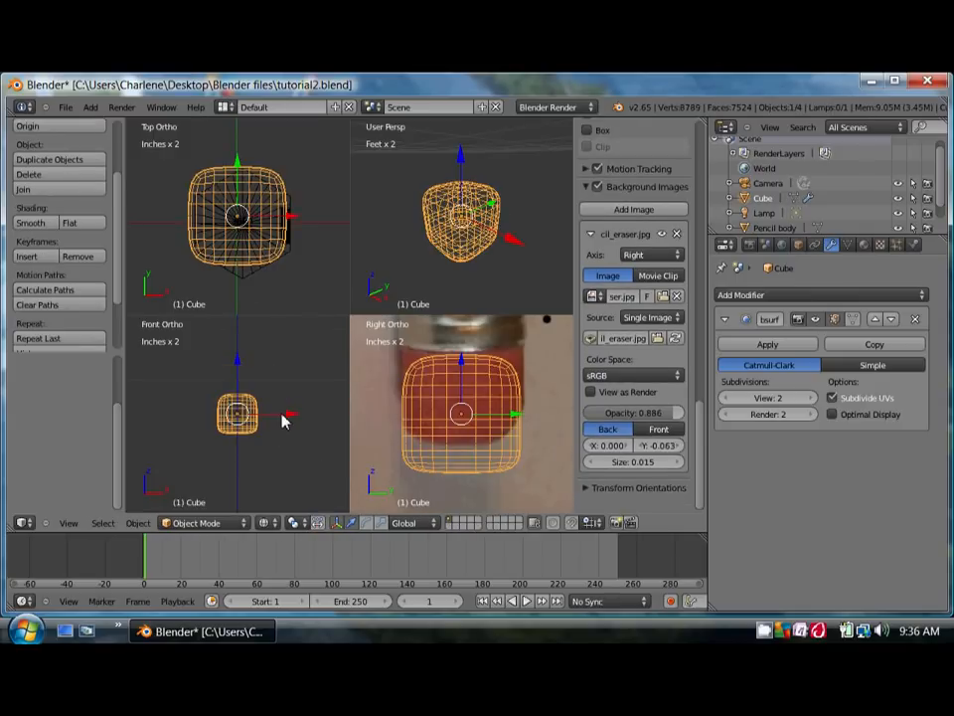
pyautogui.scroll(-2, 259, 399)
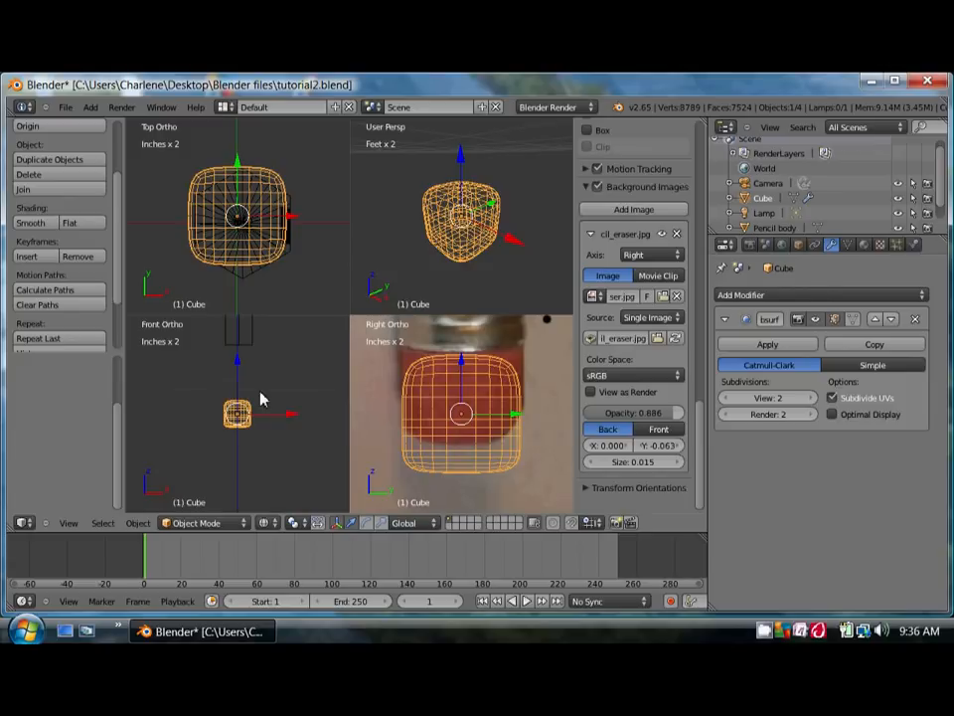
pyautogui.scroll(-1, 260, 399)
pyautogui.press('z')
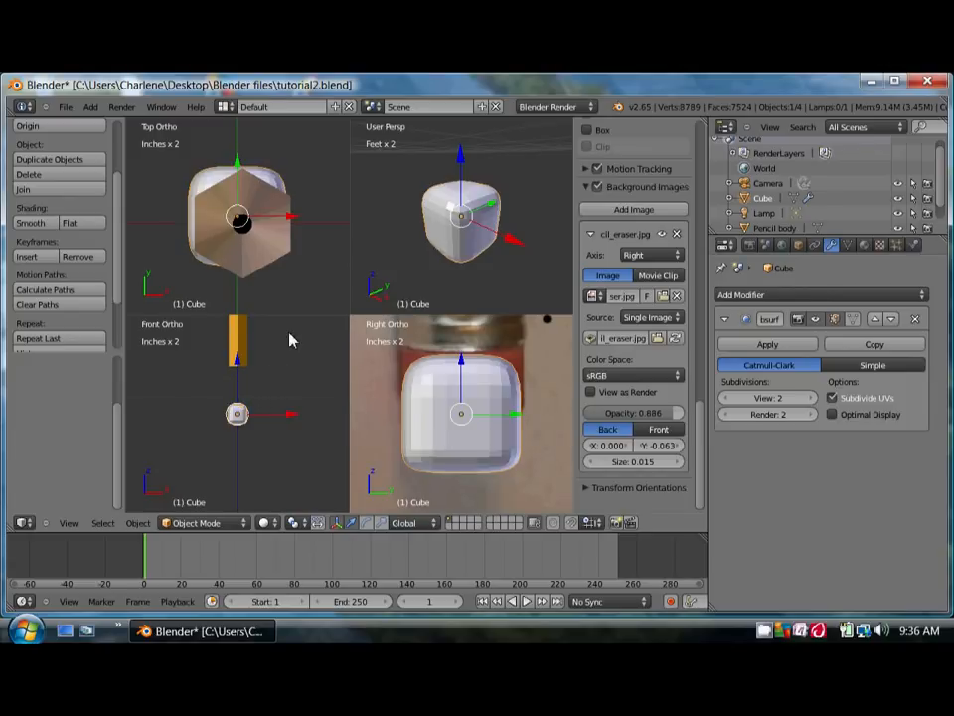
pyautogui.rightClick(244, 356)
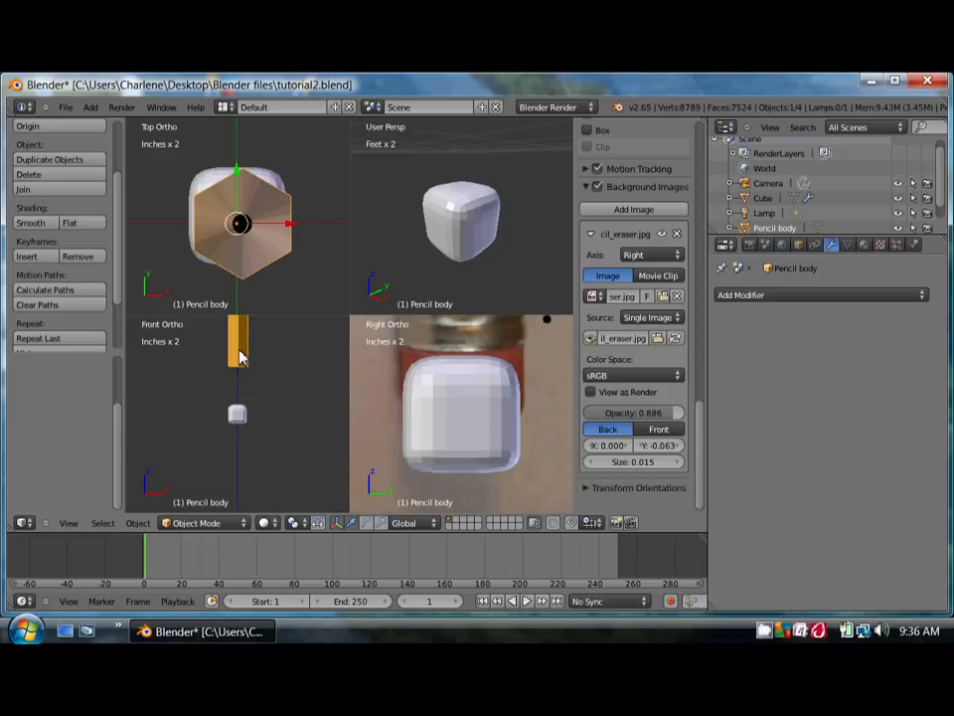
pyautogui.press('h')
pyautogui.scroll(3, 249, 455)
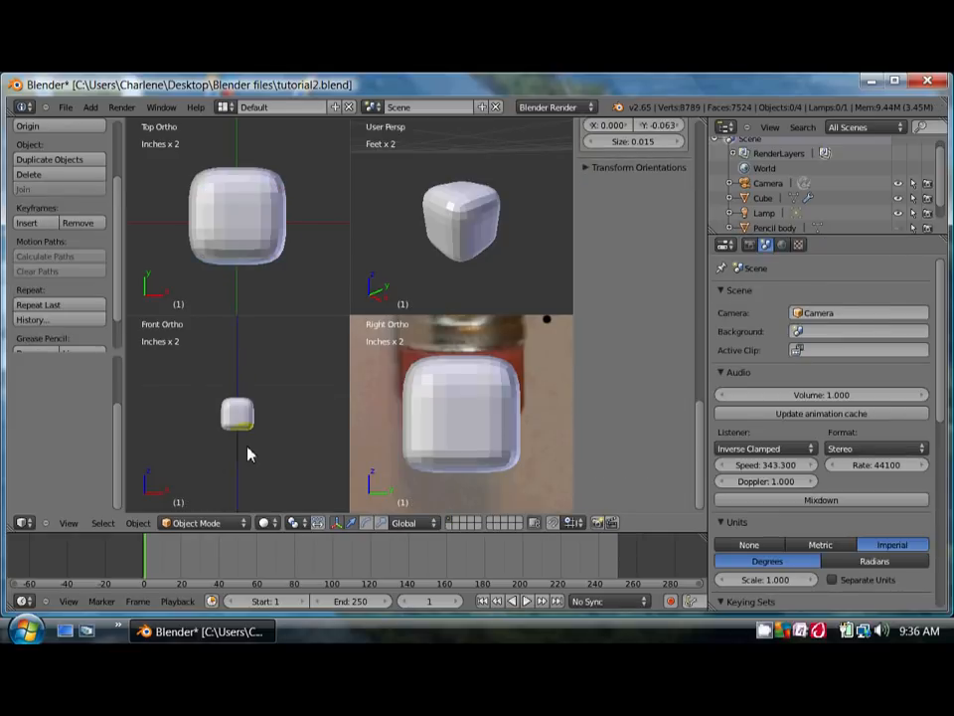
# Select the cube in the perspective view and enter Edit Mode on it
pyautogui.scroll(2, 249, 454)
pyautogui.scroll(3, 475, 464)
pyautogui.scroll(-2, 474, 464)
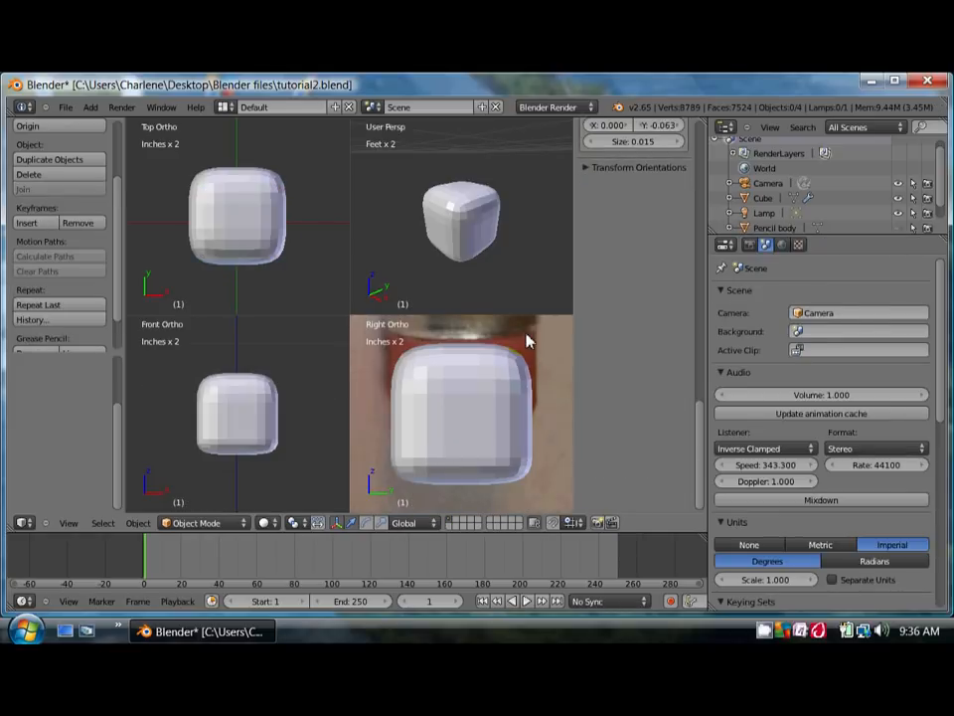
pyautogui.rightClick(469, 216)
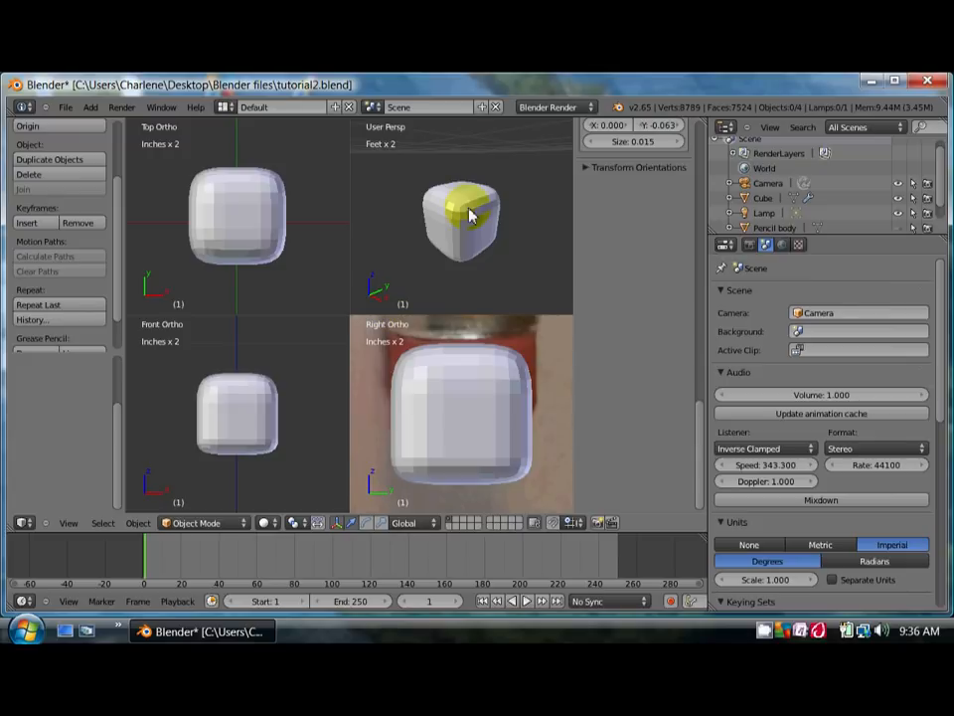
pyautogui.rightClick(450, 230)
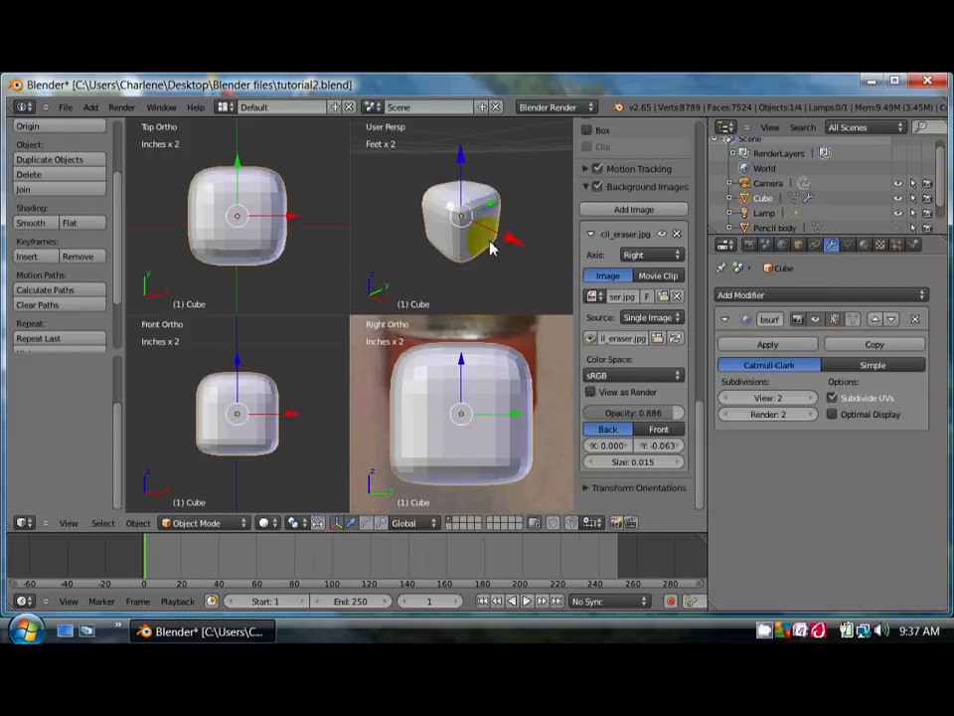
pyautogui.press('Tab')
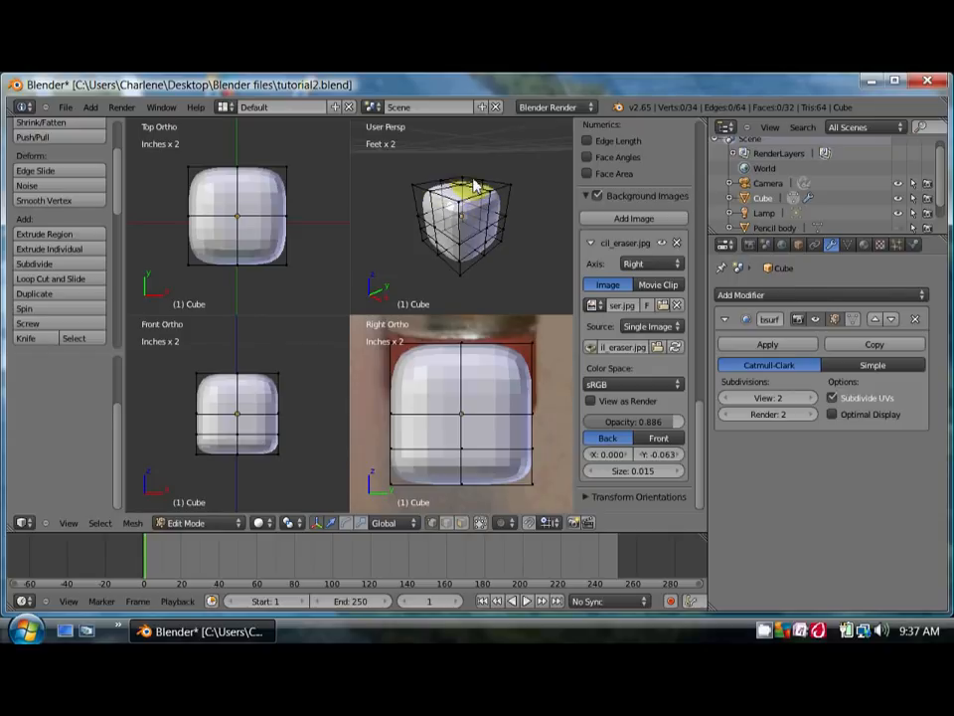
# Switch the cube's mesh selection to face select mode
pyautogui.moveTo(480, 219); pyautogui.dragTo(486, 235, button='middle')
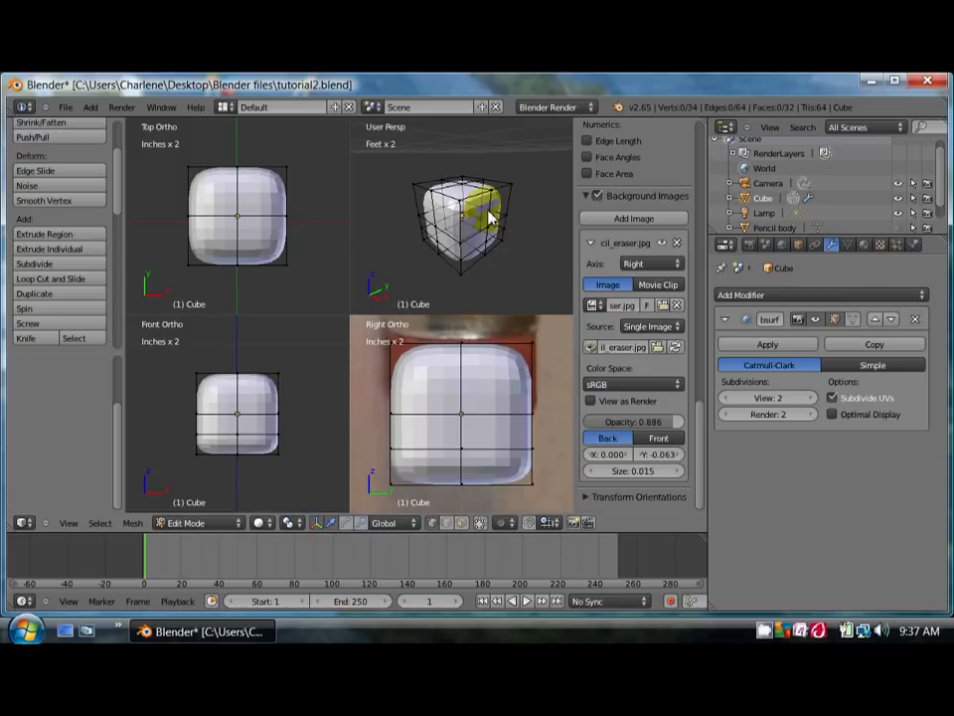
pyautogui.scroll(3, 484, 206)
pyautogui.scroll(-3, 484, 202)
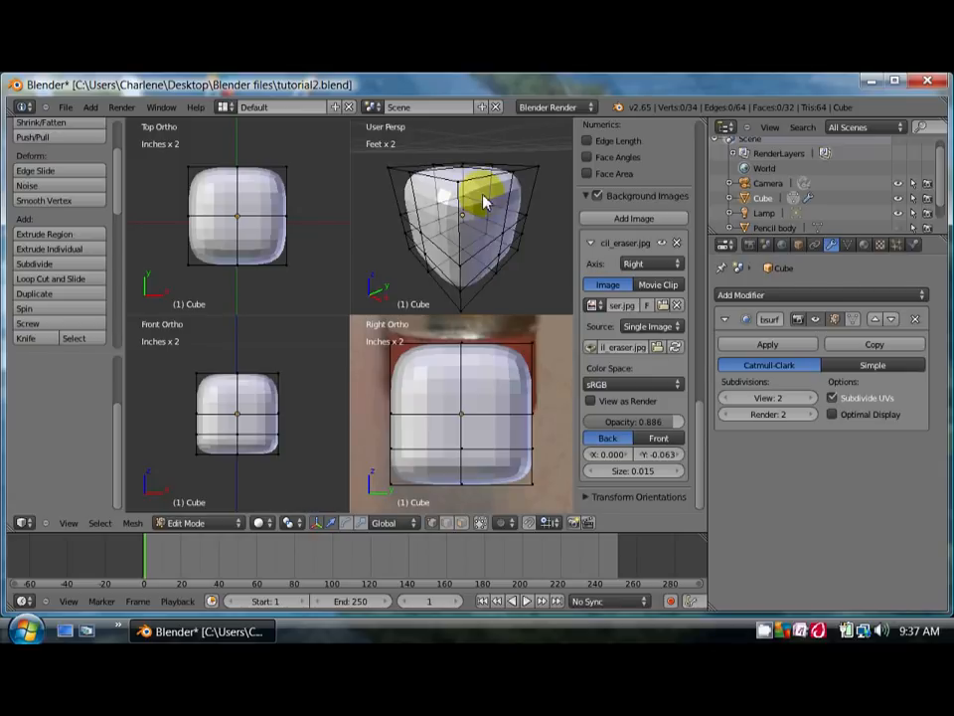
pyautogui.moveTo(492, 162); pyautogui.dragTo(486, 198, button='middle')
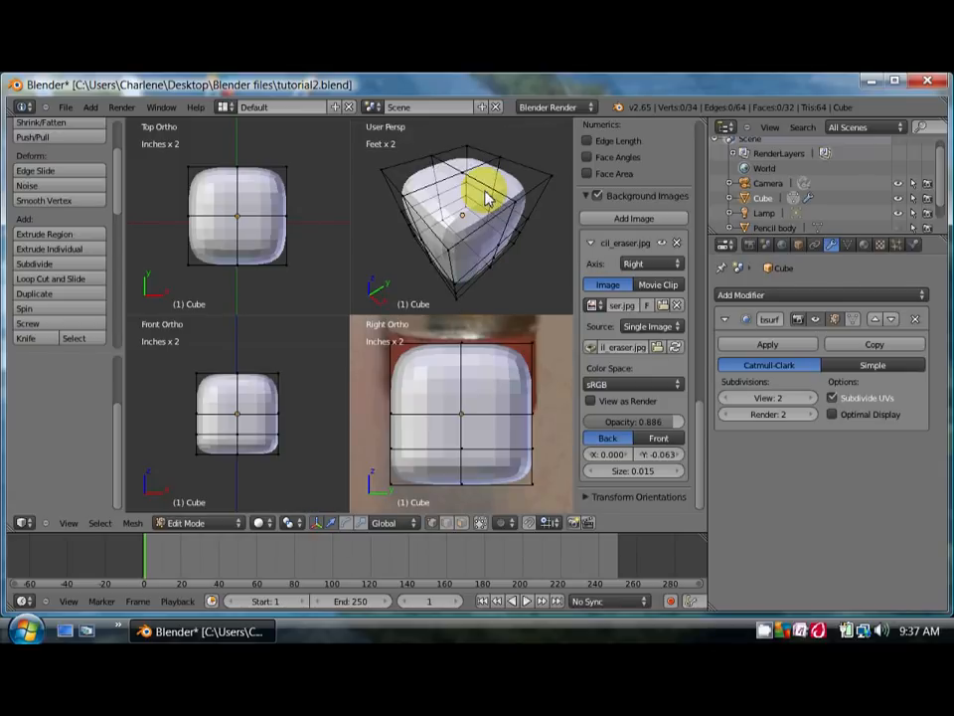
pyautogui.click(429, 521)
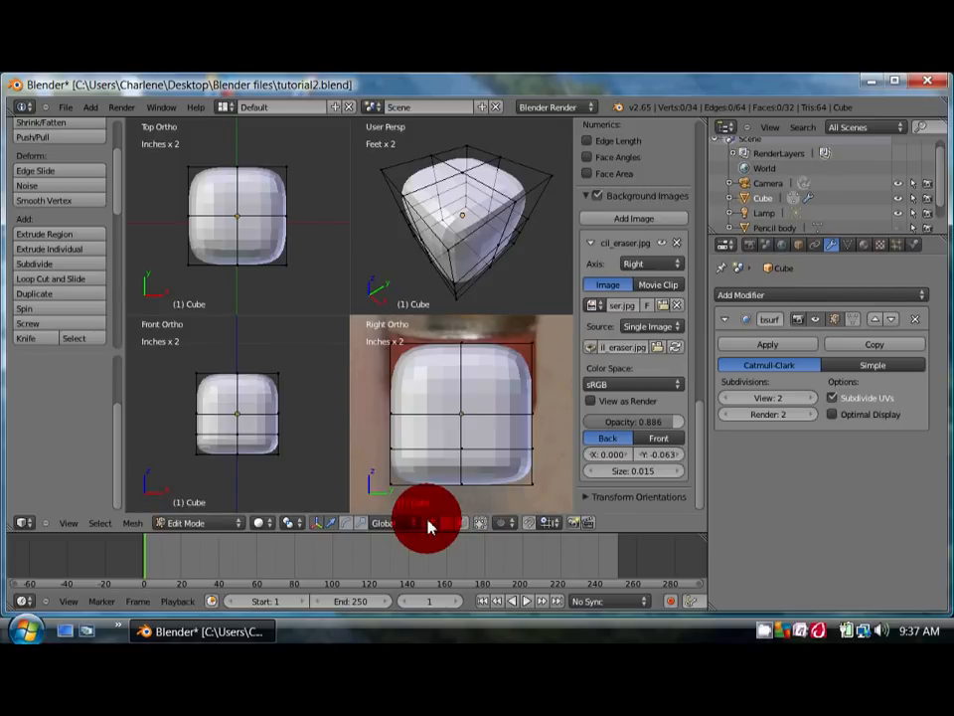
pyautogui.click(434, 523)
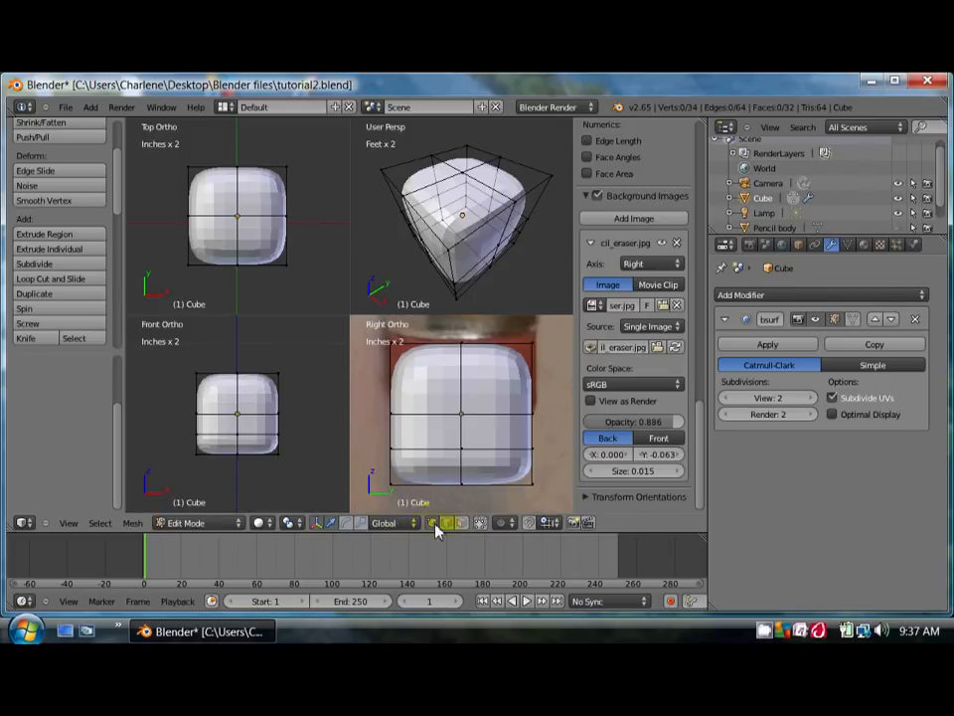
pyautogui.click(448, 524)
pyautogui.click(461, 523)
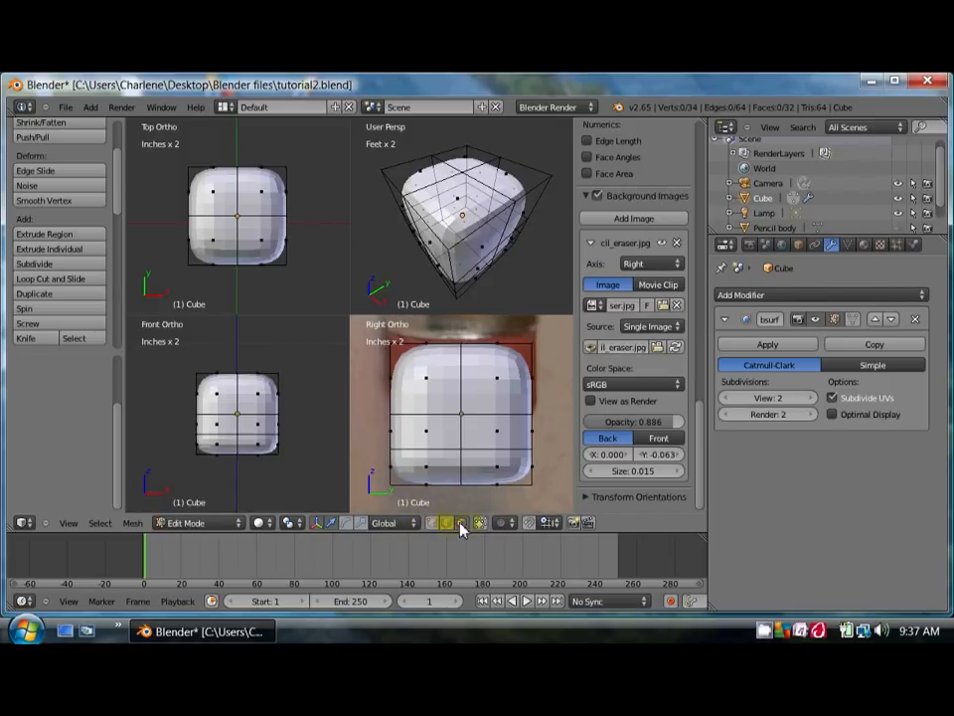
# Select the four faces on top of the cube and delete them
pyautogui.click(458, 197)
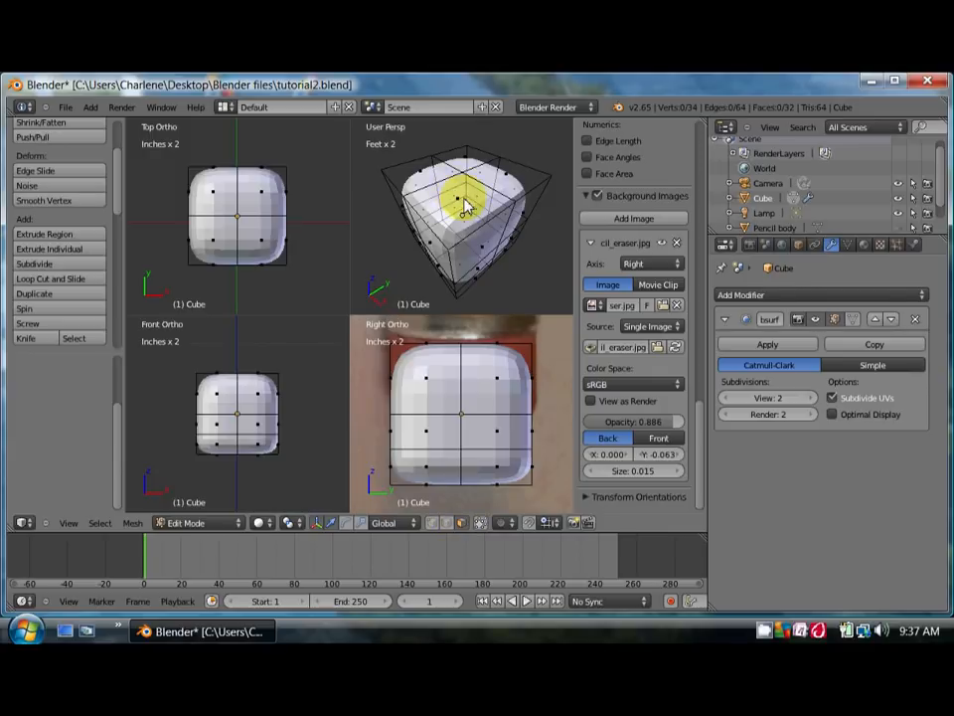
pyautogui.rightClick(464, 205)
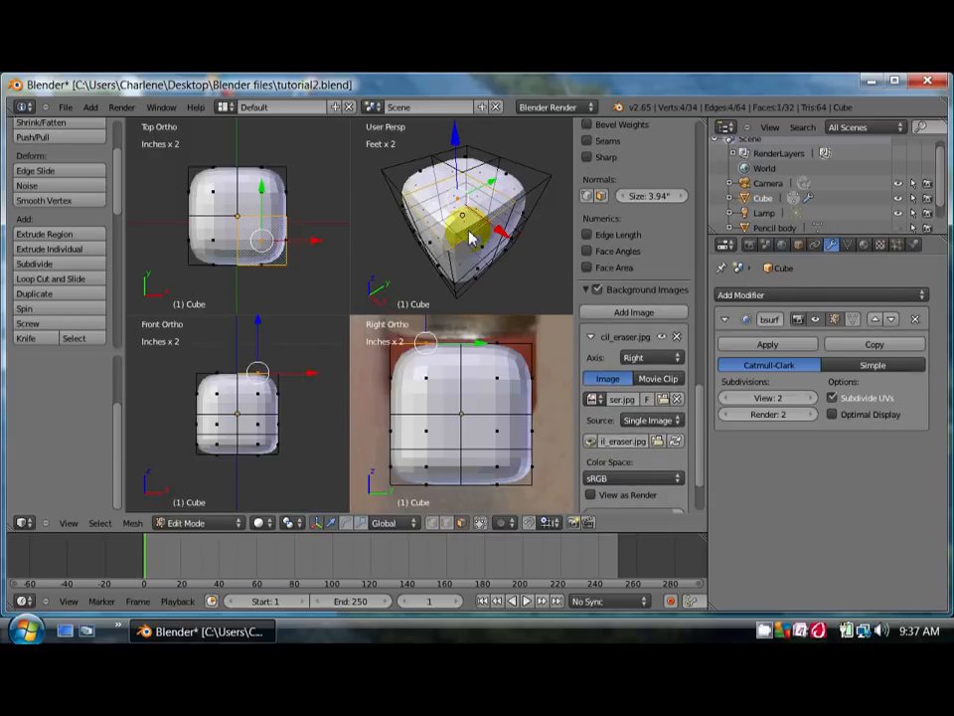
pyautogui.keyDown('shift'); pyautogui.rightClick(459, 161); pyautogui.keyUp('shift')
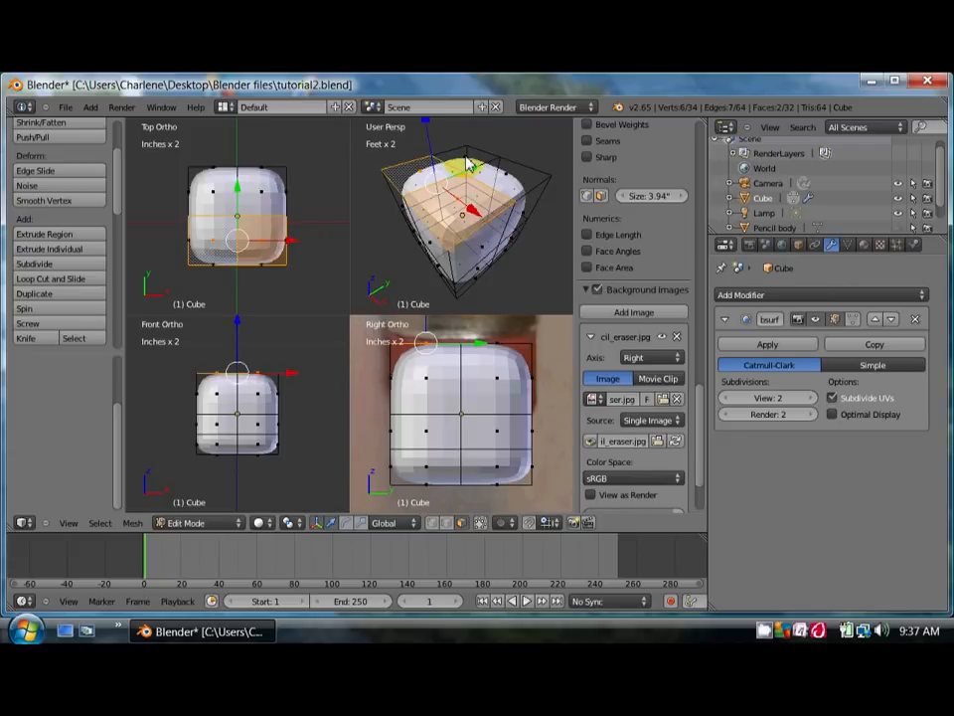
pyautogui.keyDown('shift'); pyautogui.rightClick(466, 157); pyautogui.keyUp('shift')
pyautogui.keyDown('shift'); pyautogui.rightClick(508, 177); pyautogui.keyUp('shift')
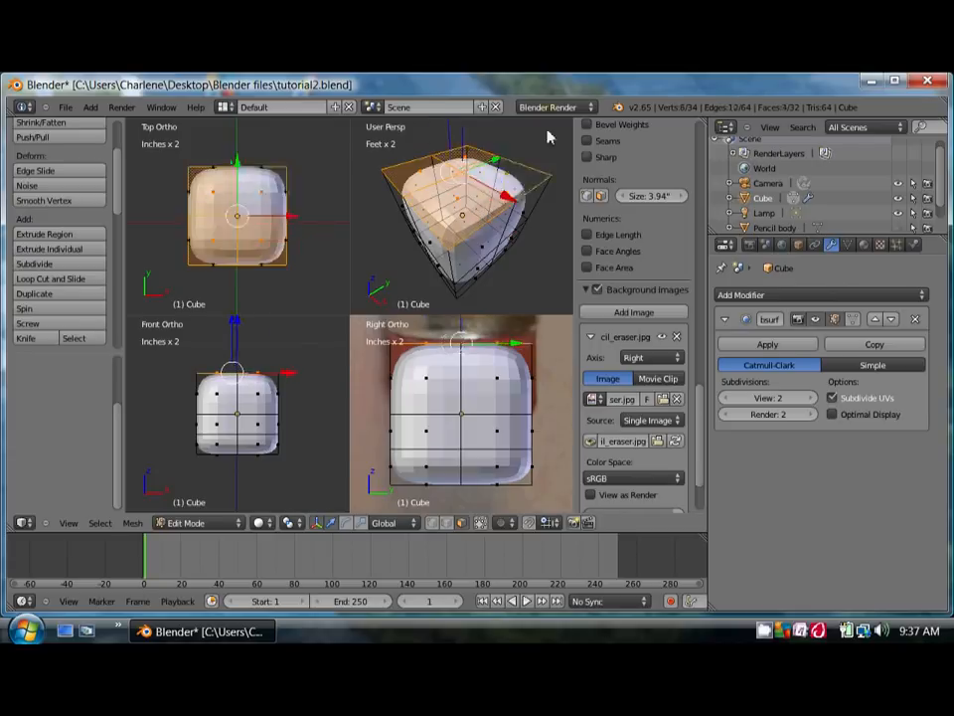
pyautogui.press('x')
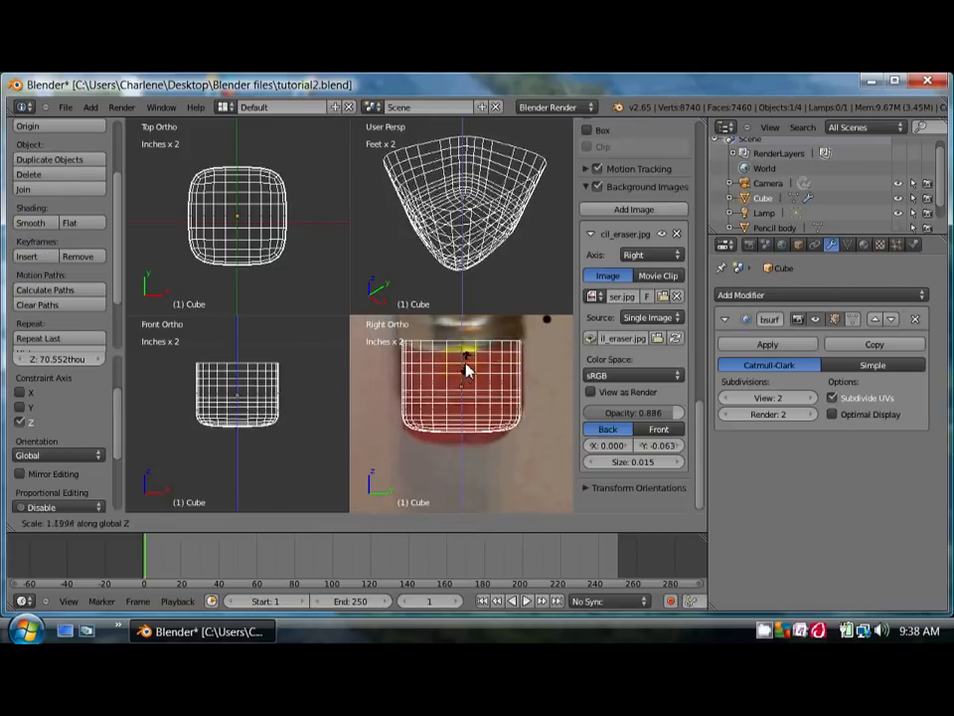
# Scale the open cube by 1.111 along Z and lower it to align with the eraser in the photo
pyautogui.click(464, 370)
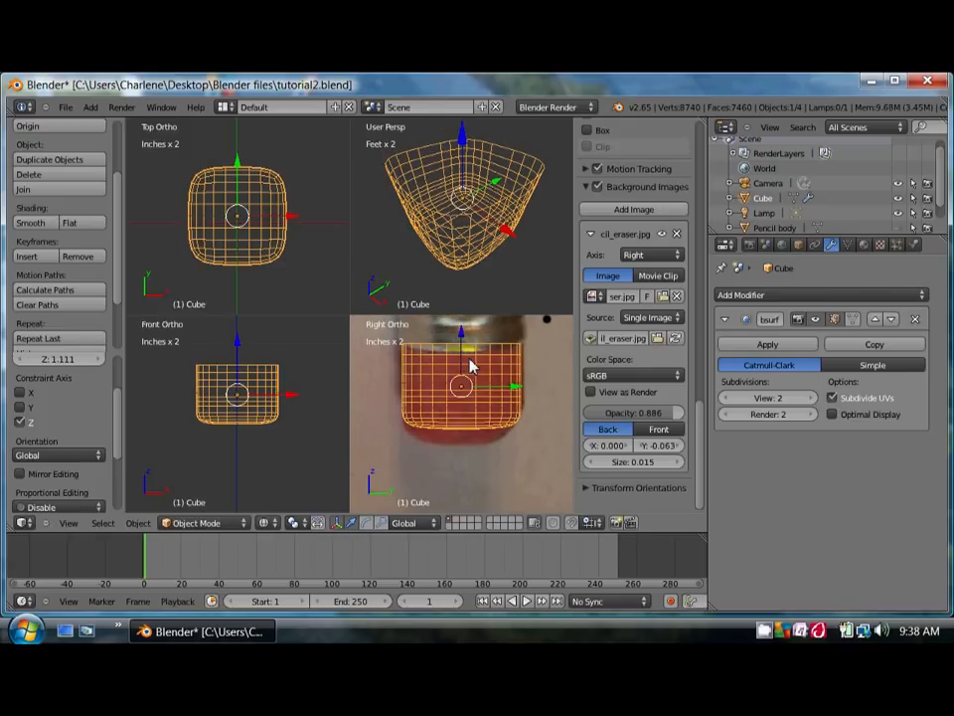
pyautogui.moveTo(460, 332); pyautogui.dragTo(458, 345)
# Enter Edit Mode on the cube and switch its mesh selection to vertices
pyautogui.press('Tab')
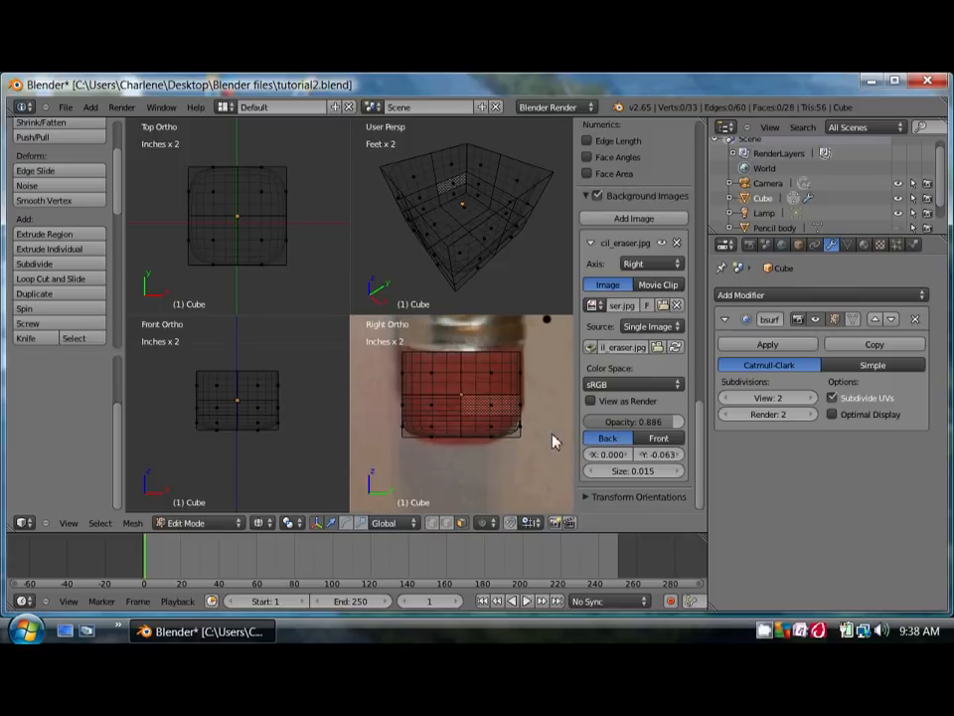
pyautogui.press('b')
pyautogui.press('Escape')
pyautogui.hotkey('ctrl', 'Tab')
pyautogui.click(532, 401)
# Box-select the two lowest vertex rows on the cube's +Y side, raise them about 38 thou along Z, and deselect
pyautogui.press('b')
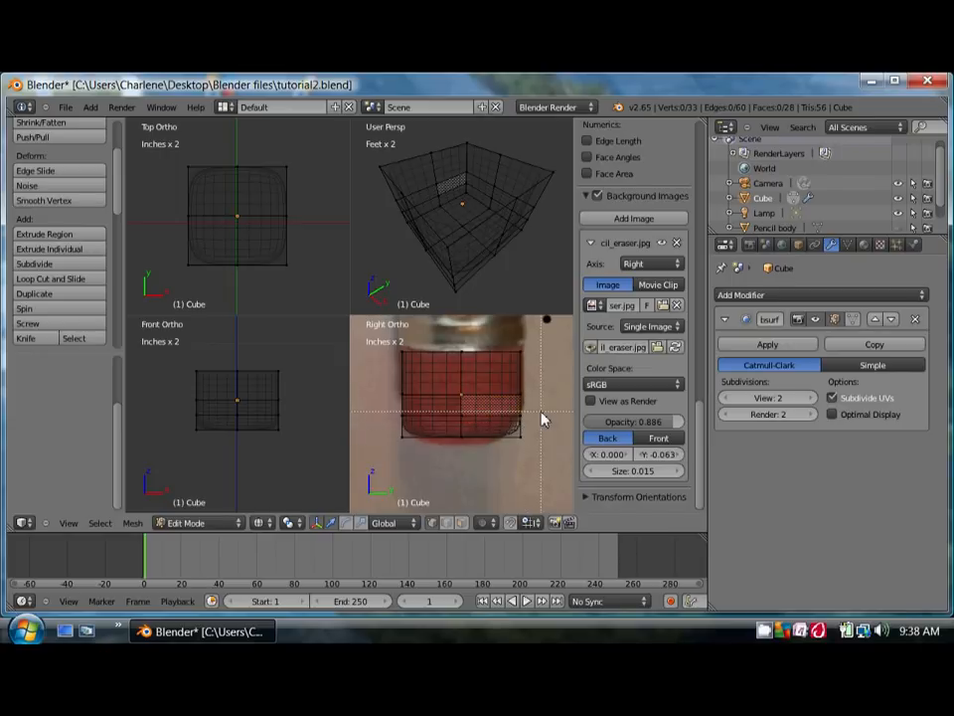
pyautogui.moveTo(541, 411); pyautogui.dragTo(480, 457)
pyautogui.scroll(3, 605, 348)
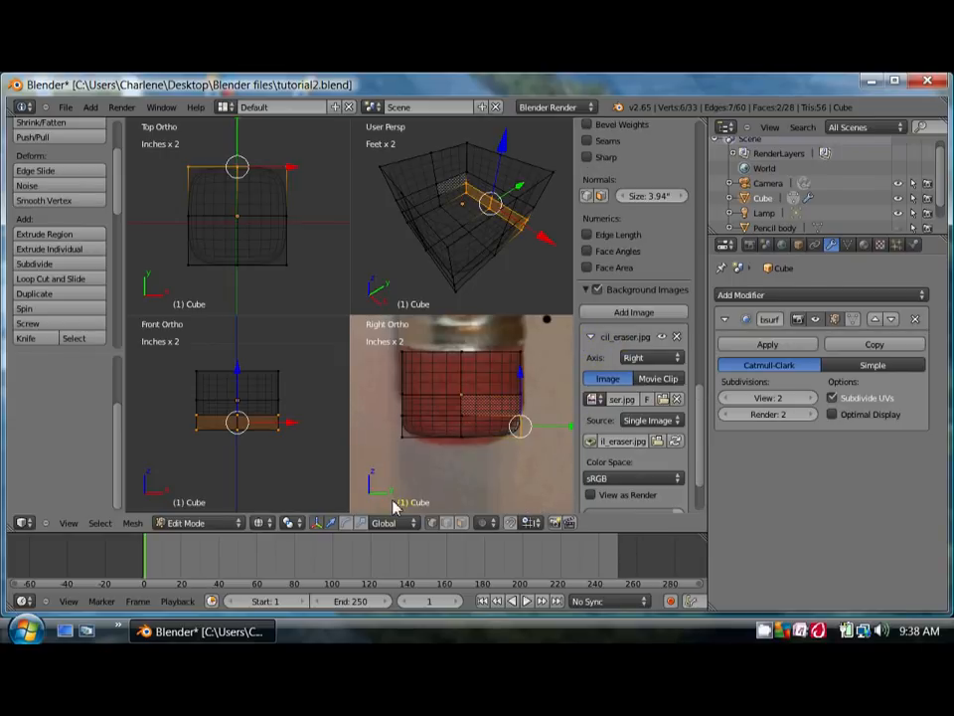
pyautogui.click(519, 375)
pyautogui.moveTo(519, 379); pyautogui.dragTo(522, 359)
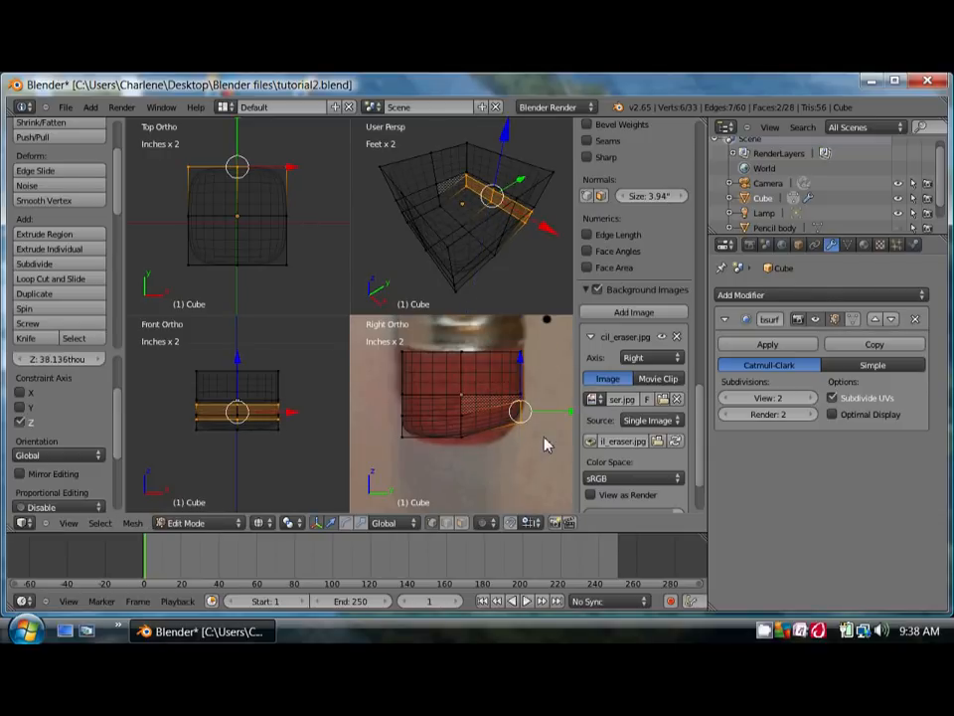
pyautogui.press('a')
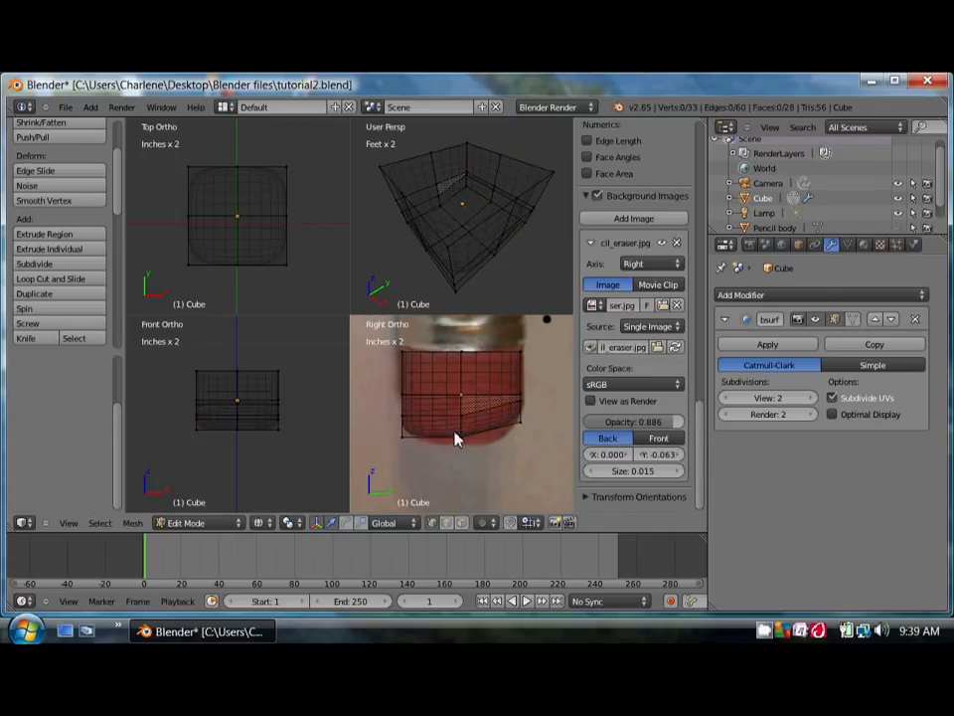
# Select the centre row of bottom vertices, lower it along Z to the eraser's bottom edge in the photo, and deselect
pyautogui.rightClick(469, 450)
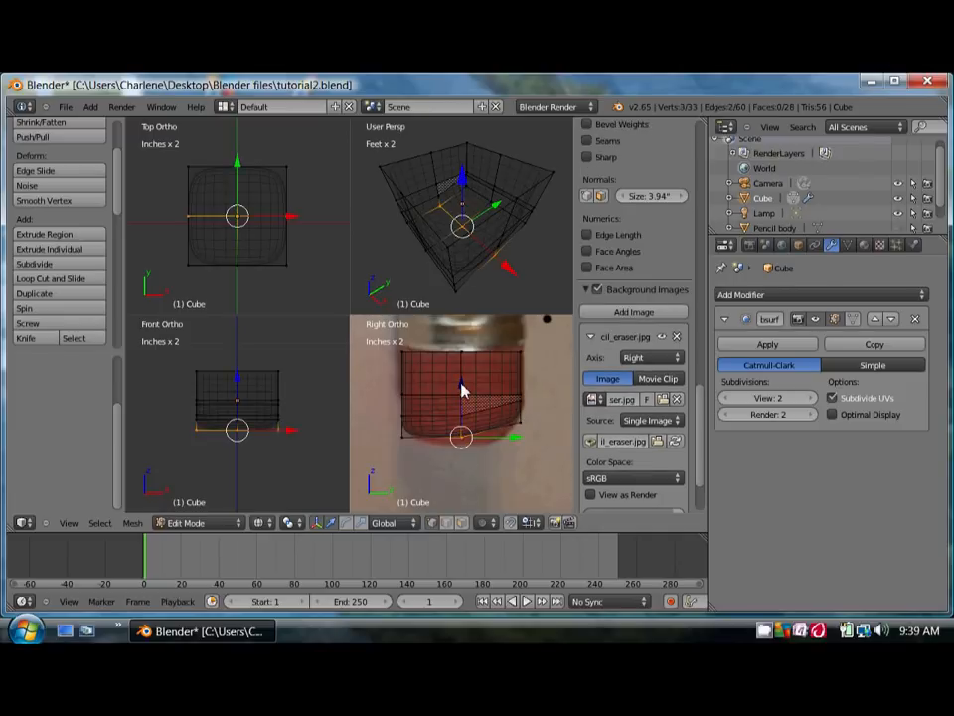
pyautogui.moveTo(460, 390); pyautogui.dragTo(485, 397)
pyautogui.press('a')
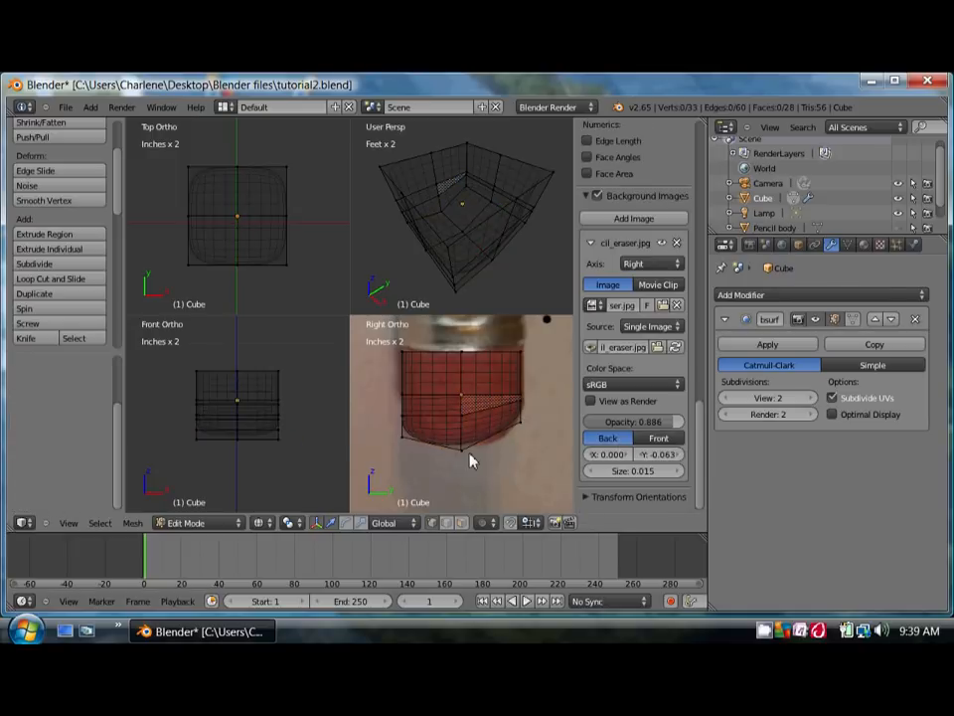
# In the maximized top view, move the vertices at the -X/+Y corner inward by about 30 thou in X and -29 thou in Y
pyautogui.moveTo(527, 165); pyautogui.dragTo(515, 258, button='middle')
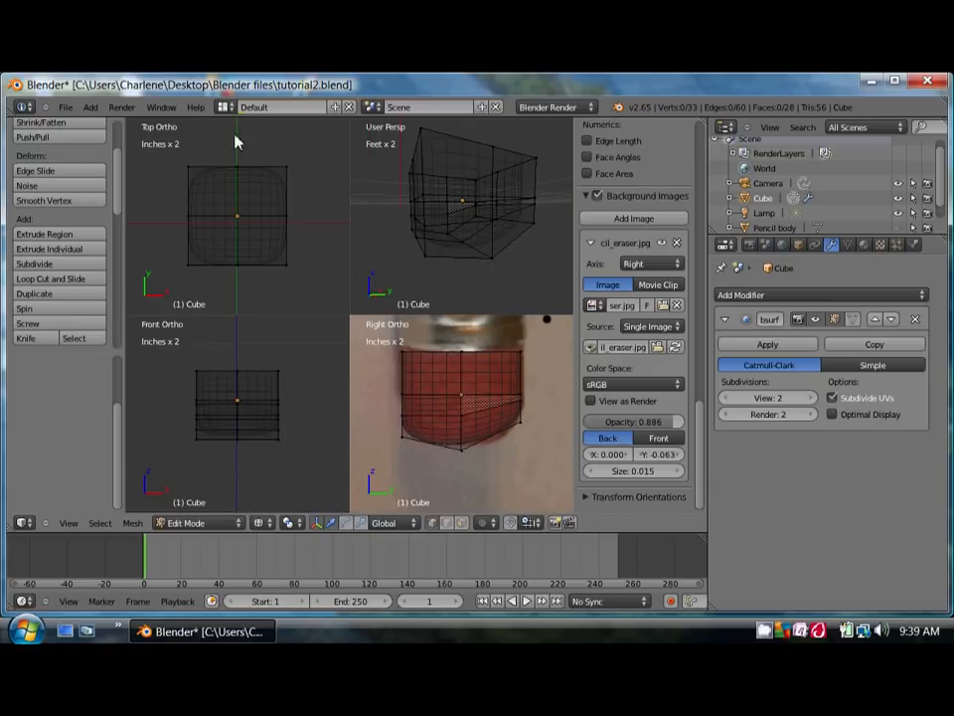
pyautogui.scroll(2, 247, 251)
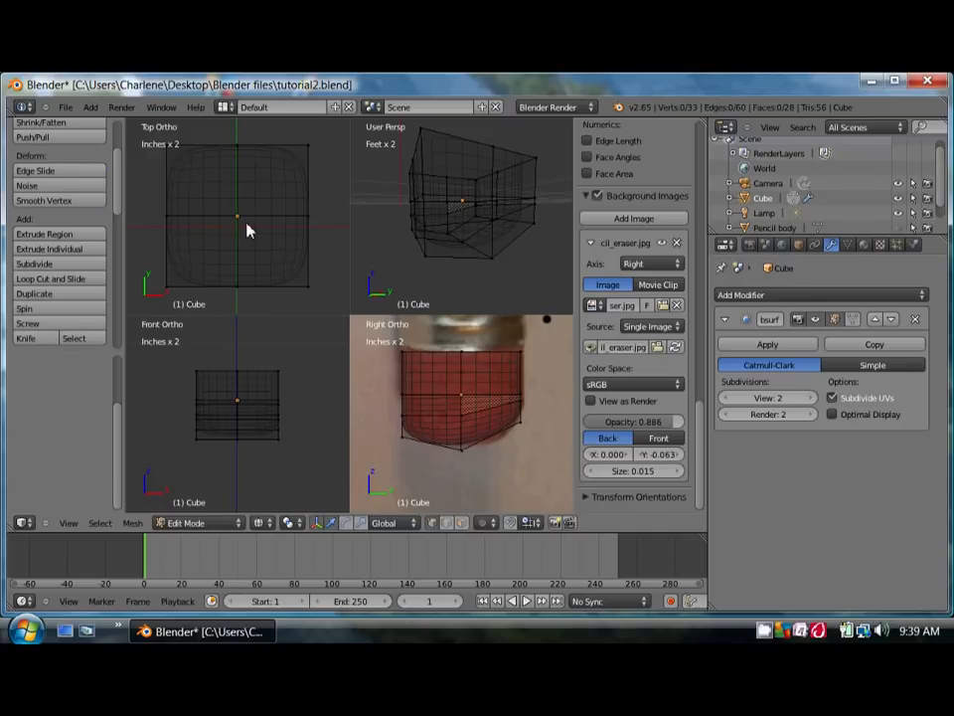
pyautogui.hotkey('ctrl', 'Up')
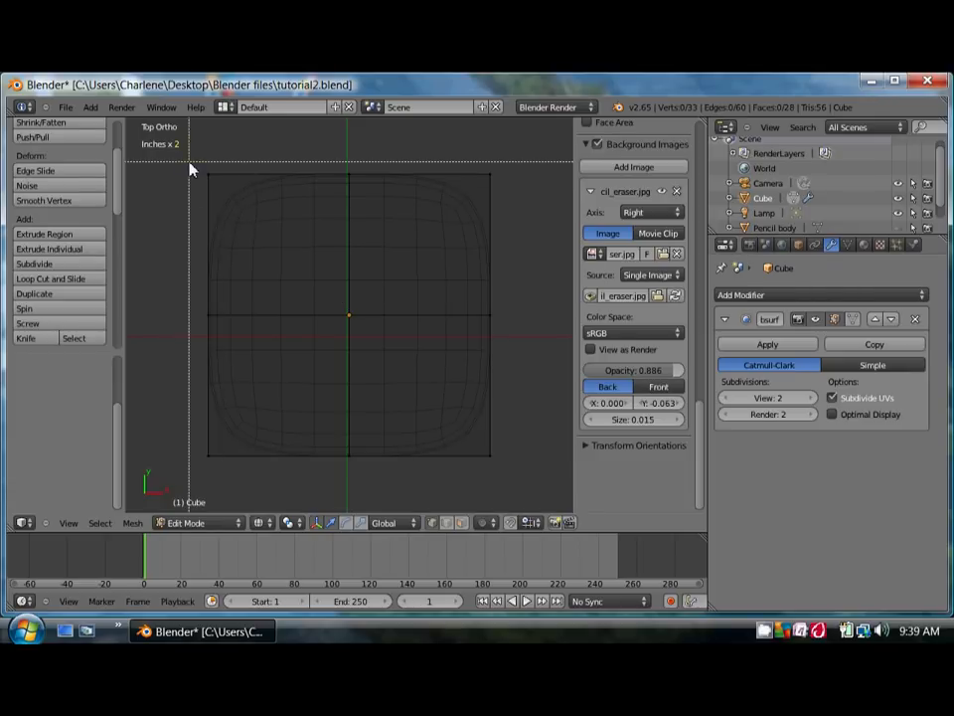
pyautogui.moveTo(189, 162); pyautogui.dragTo(250, 211)
pyautogui.press('g')
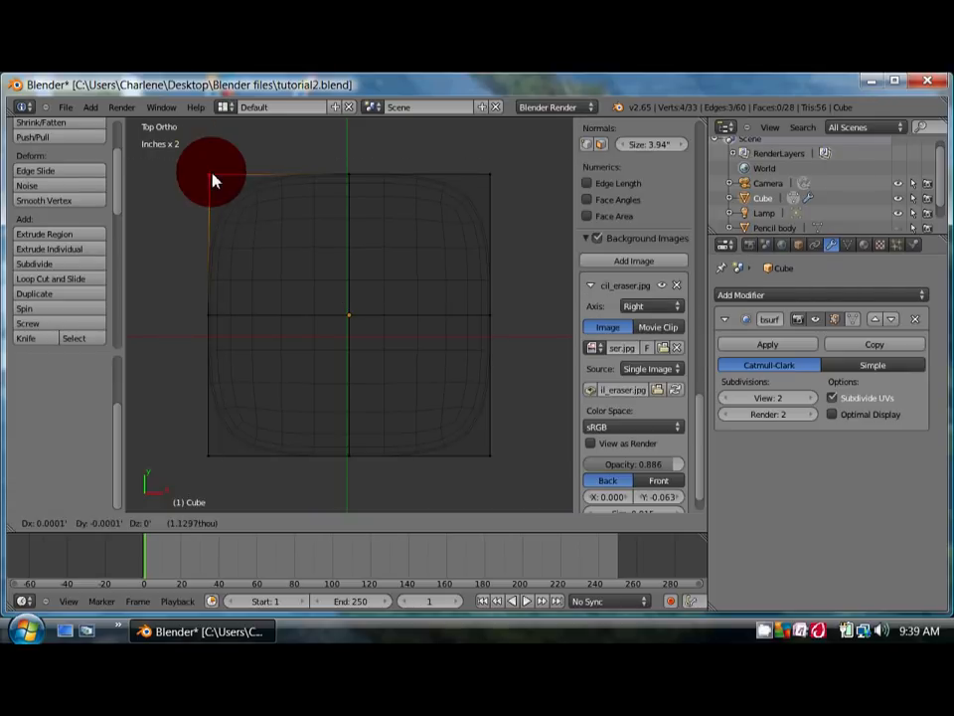
pyautogui.moveTo(230, 192); pyautogui.dragTo(235, 193)
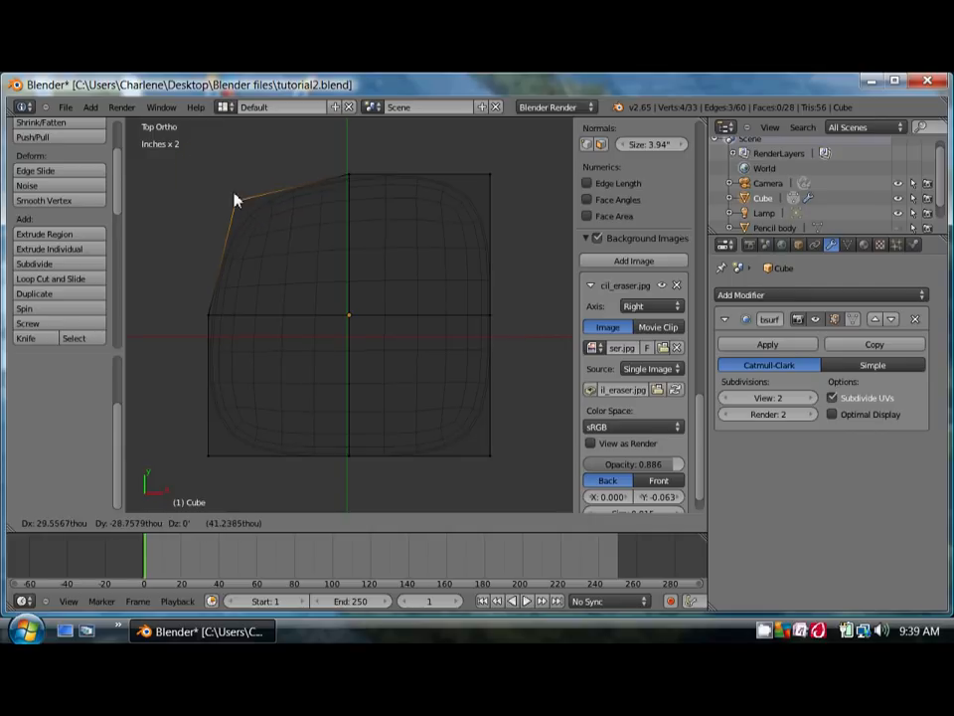
pyautogui.click(235, 200)
pyautogui.press('a')
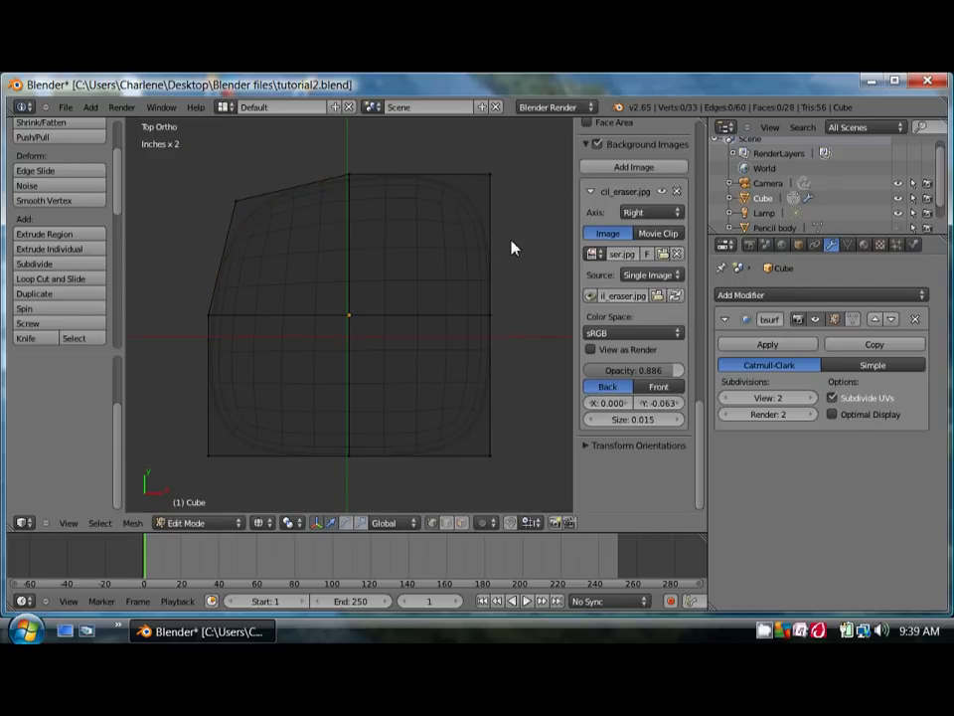
# Box-select the vertices at the +X/+Y corner, move them diagonally inward to match the opposite rounded corner, and deselect
pyautogui.press('b')
pyautogui.moveTo(510, 164); pyautogui.dragTo(454, 218)
pyautogui.press('a')
# Box-select the vertices at the +X/-Y corner, move them diagonally inward, and deselect
pyautogui.press('b')
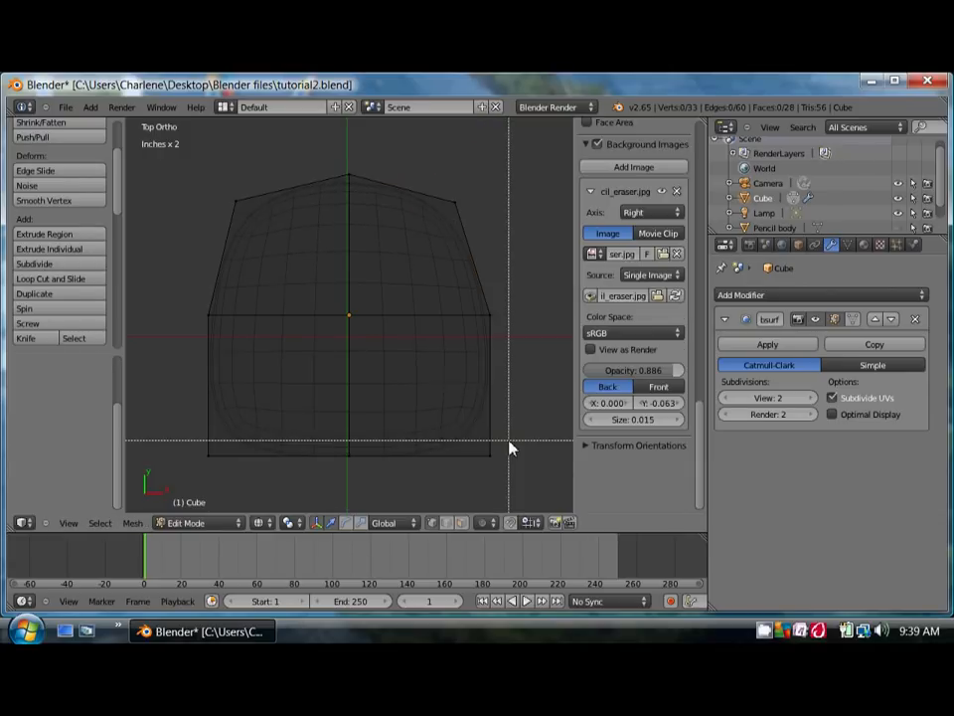
pyautogui.moveTo(511, 447); pyautogui.dragTo(449, 435)
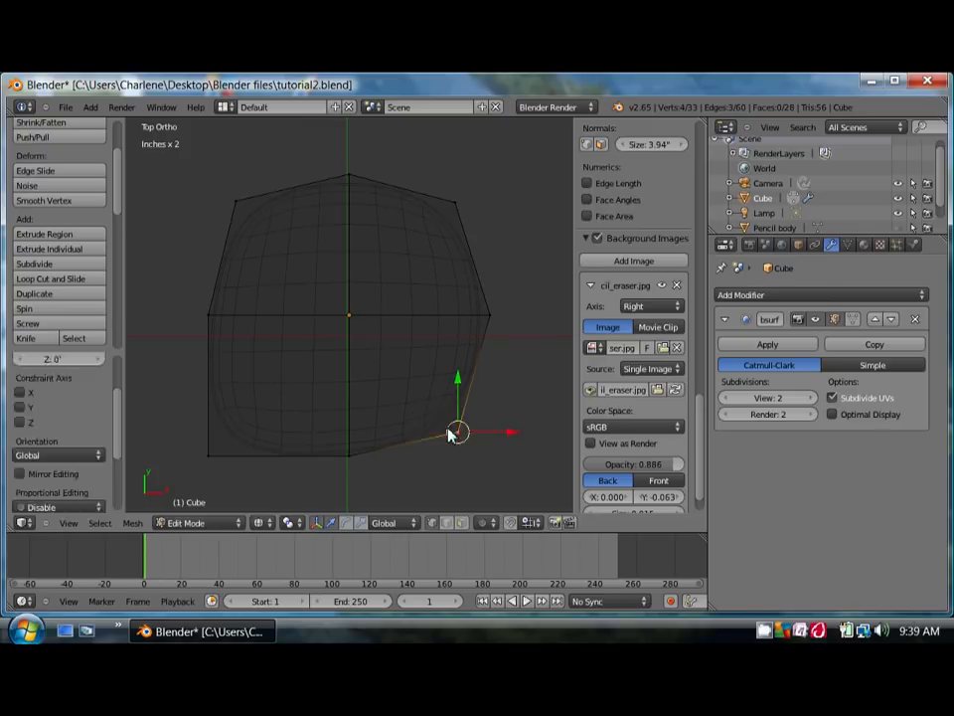
pyautogui.press('a')
# Box-select the vertices at the -X/-Y corner, move them inward about 34 thou in both X and Y, and deselect
pyautogui.press('b')
pyautogui.moveTo(193, 445); pyautogui.dragTo(218, 479)
pyautogui.press('g')
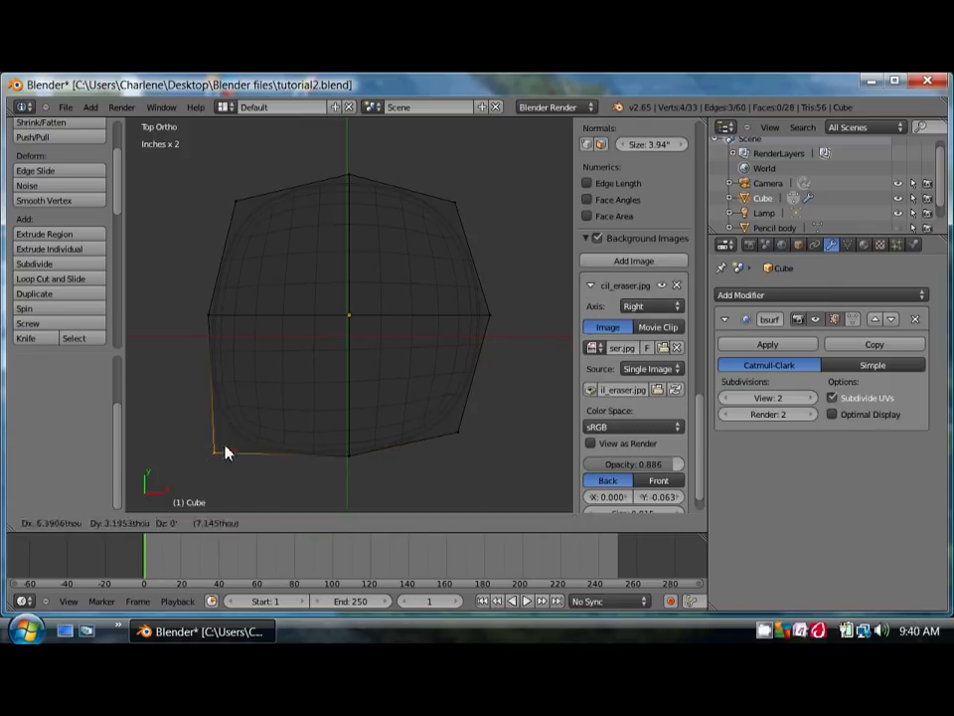
pyautogui.click(217, 453)
pyautogui.press('g')
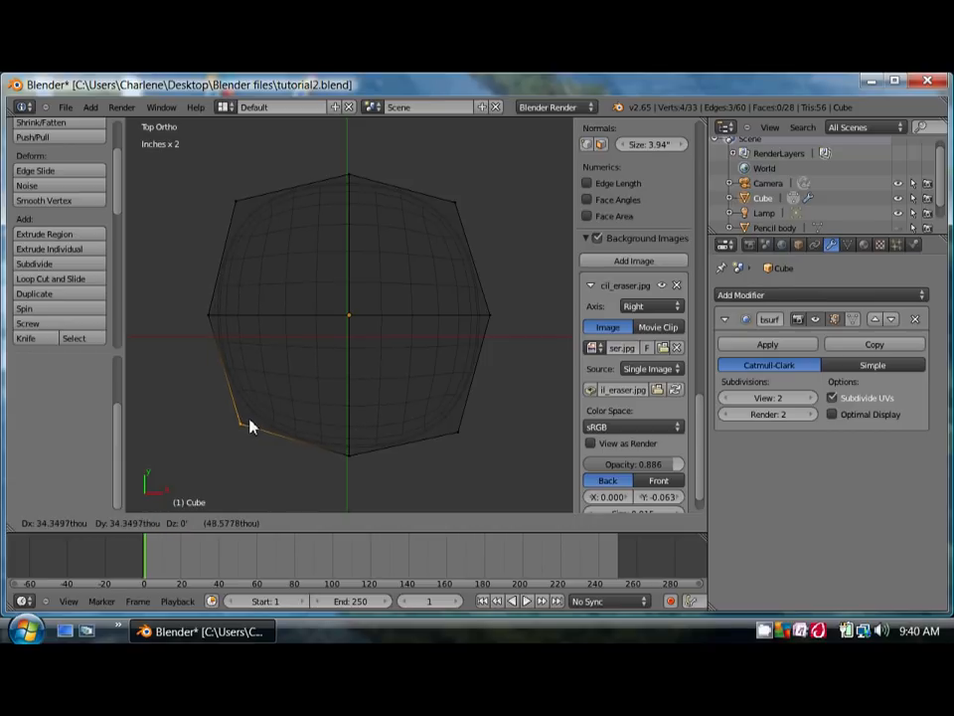
pyautogui.click(248, 428)
pyautogui.press('a')
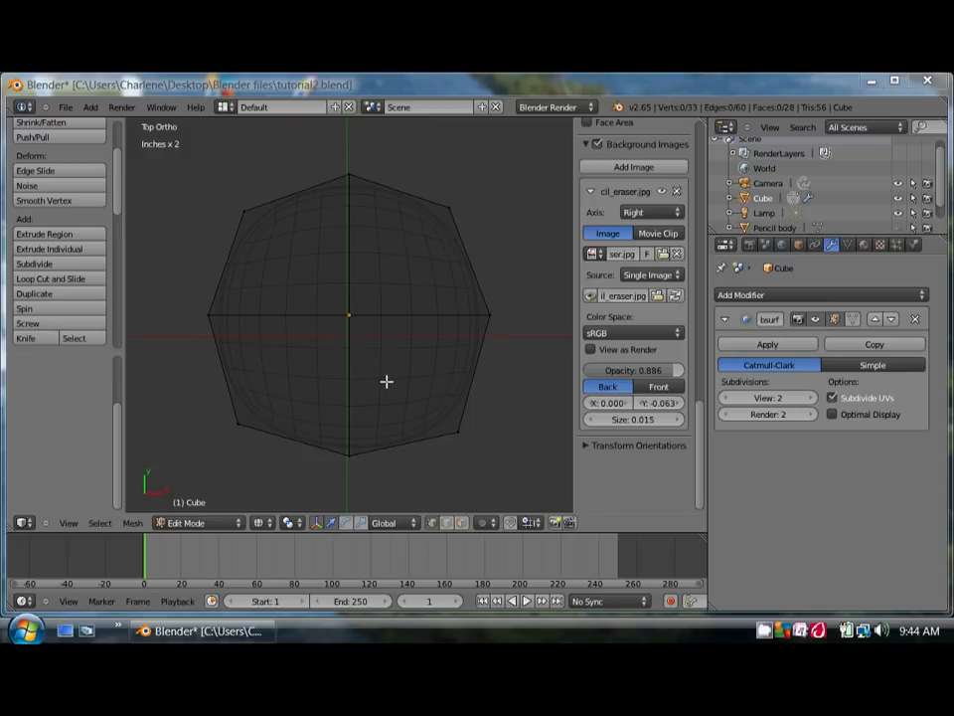
pyautogui.click(564, 430)
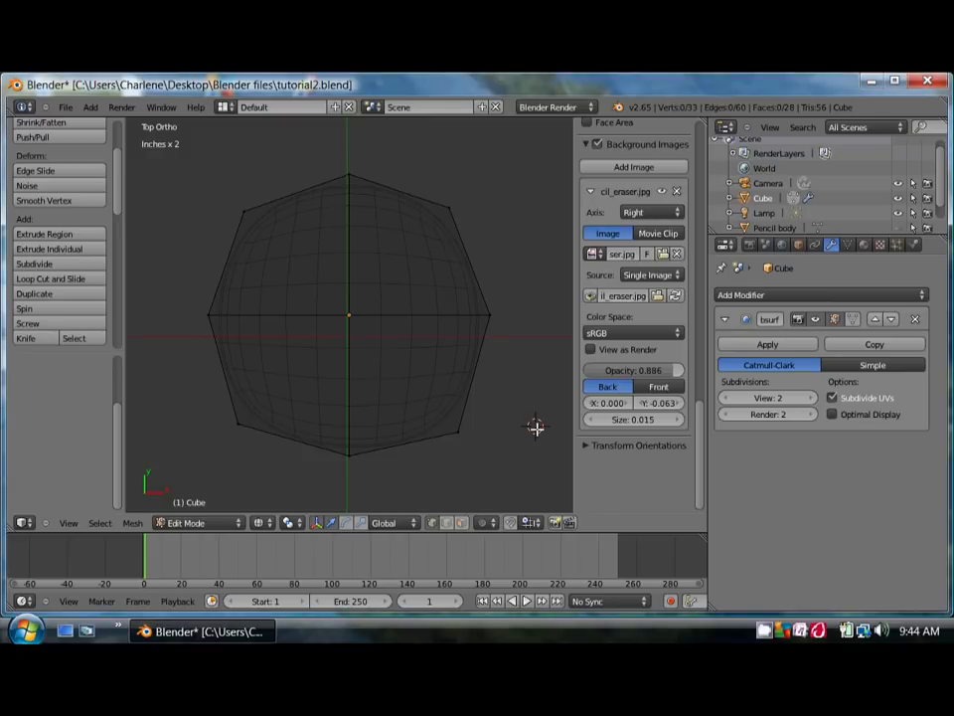
# Return to object mode in the four-view layout and move the whole eraser slightly toward -Y against the photo
pyautogui.hotkey('ctrl', 'alt', 'q')
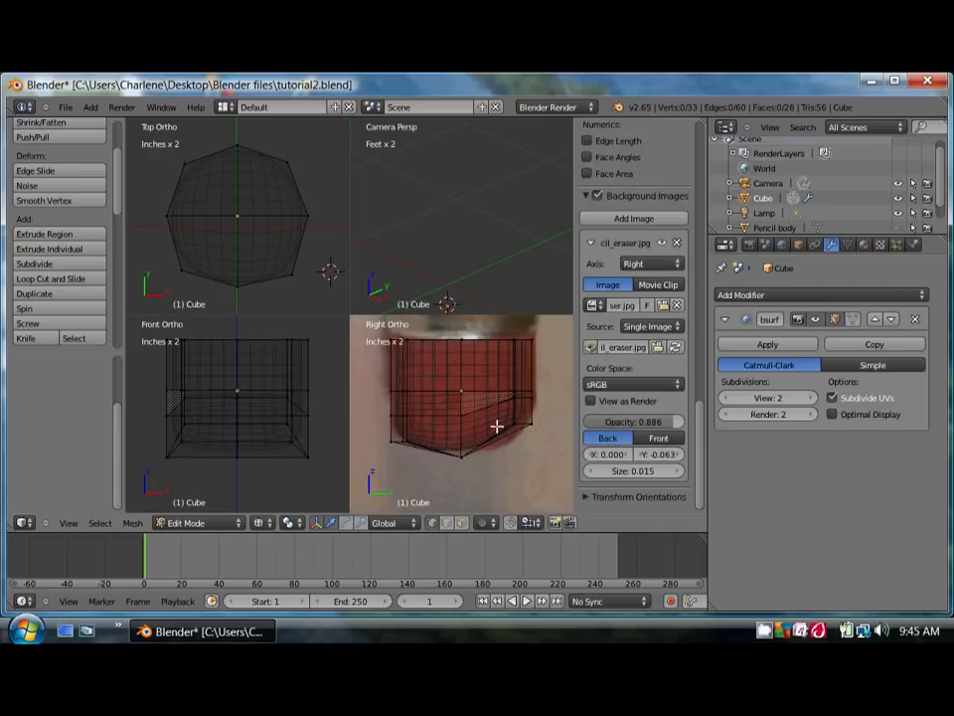
pyautogui.scroll(2, 536, 485)
pyautogui.scroll(-2, 503, 421)
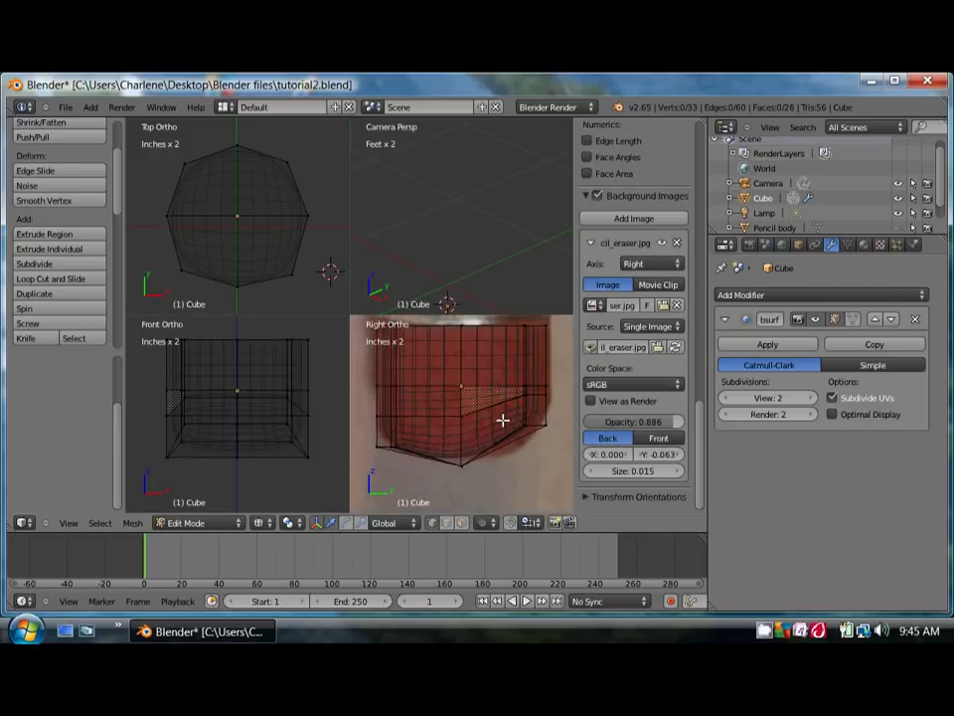
pyautogui.scroll(-1, 503, 420)
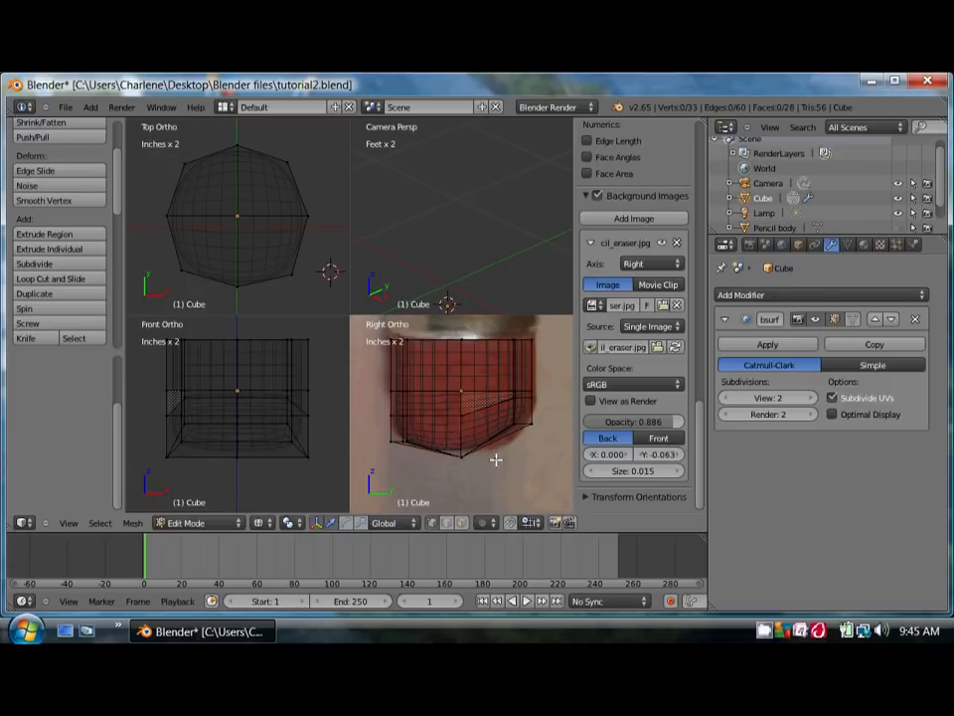
pyautogui.press('Tab')
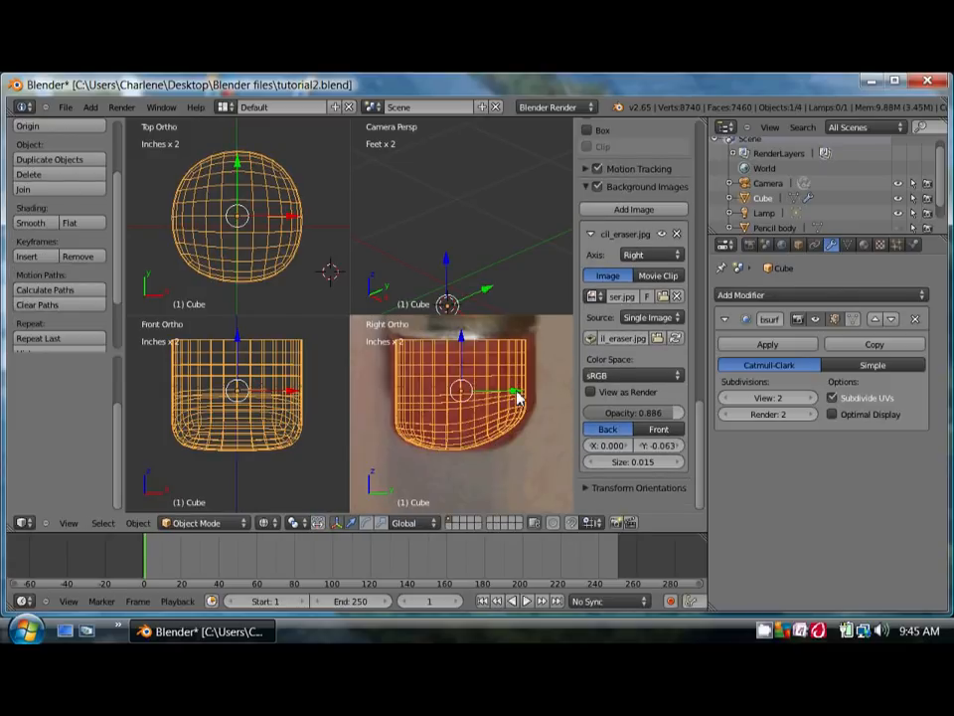
pyautogui.moveTo(518, 398); pyautogui.dragTo(511, 391)
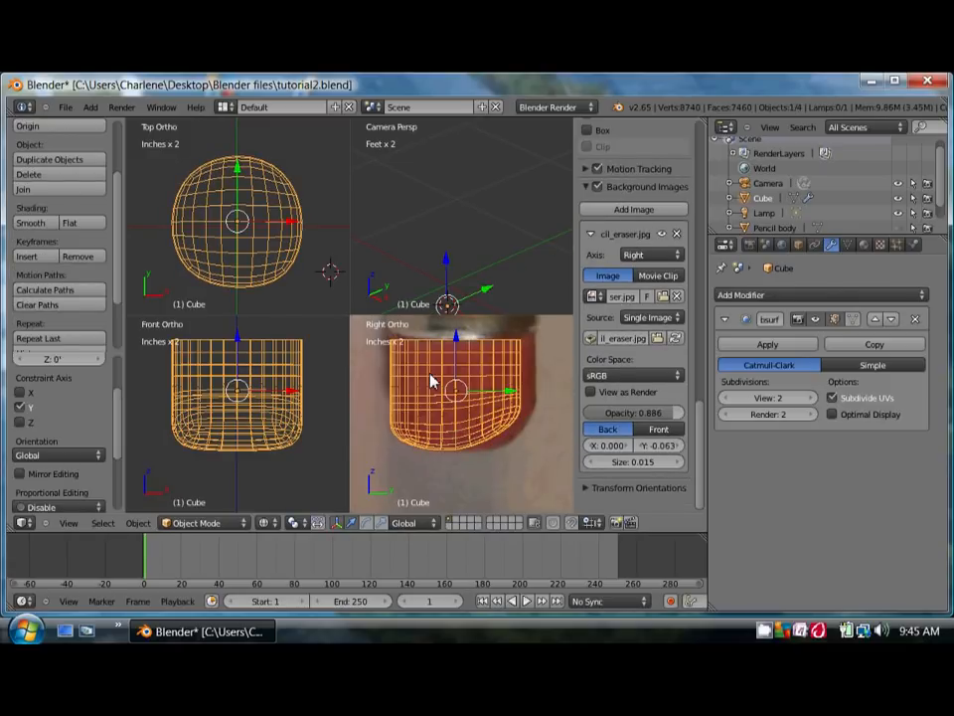
# Scale the eraser by about 1.027 overall and by about 1.078 along Y to widen it toward the photo's outline
pyautogui.press('s')
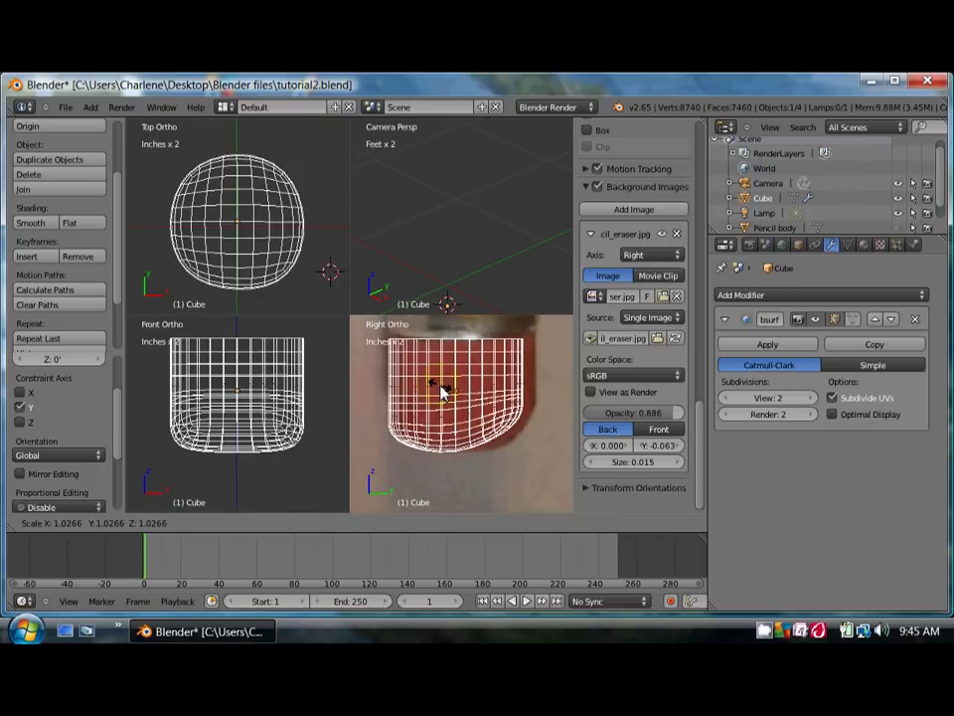
pyautogui.click(442, 392)
pyautogui.press('s')
pyautogui.press('y')
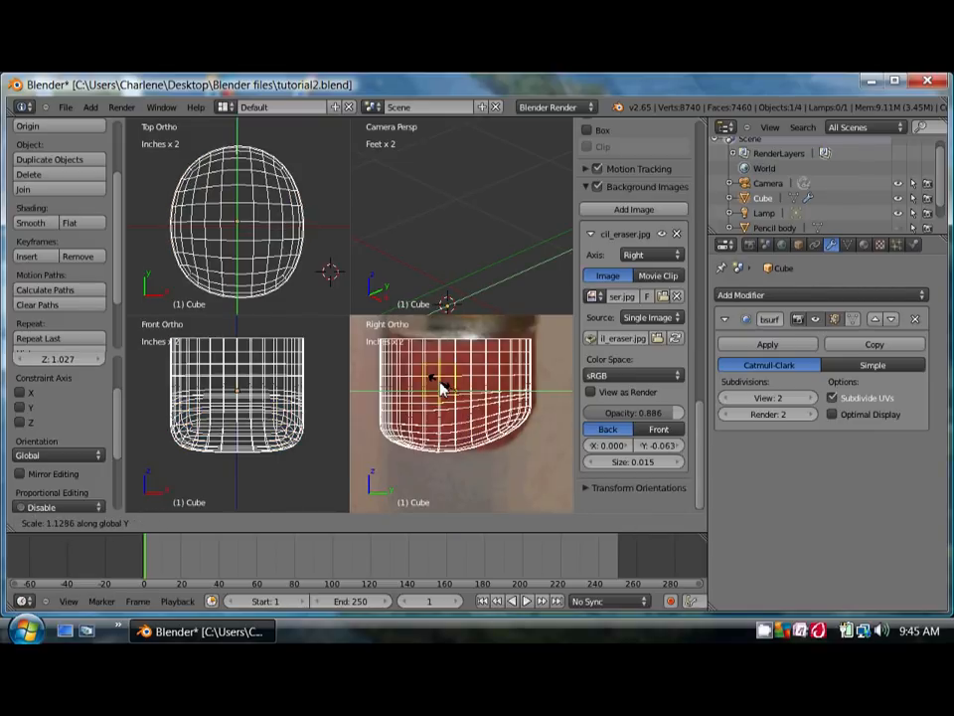
pyautogui.click(442, 387)
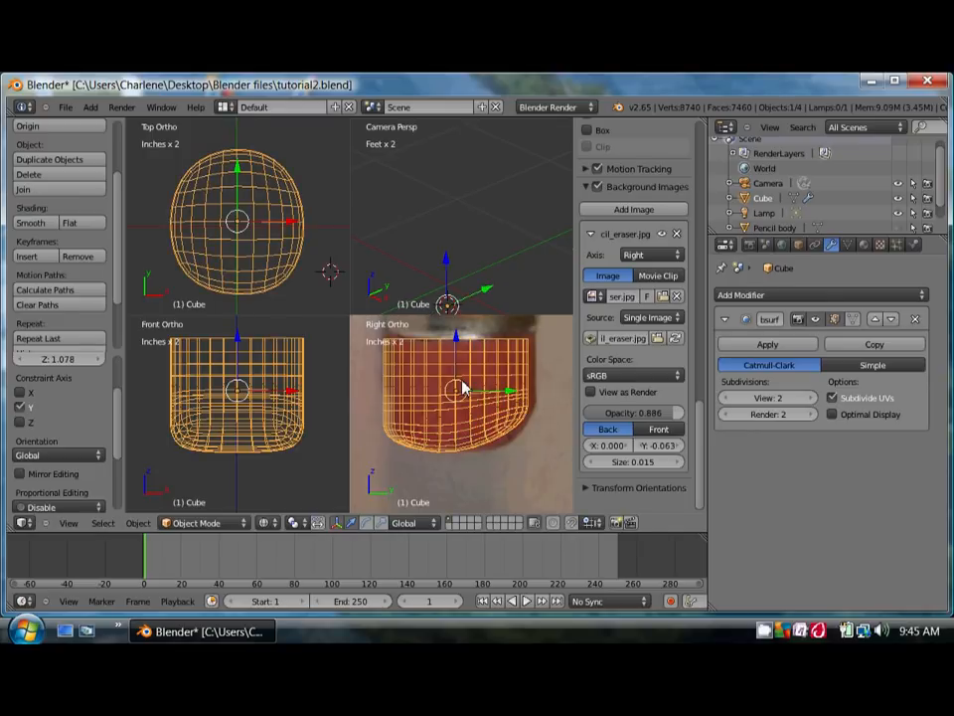
# Fit the eraser to the photo by nudging it toward +Y, scaling it about 1.057 along Y and about 0.949 overall
pyautogui.press('g')
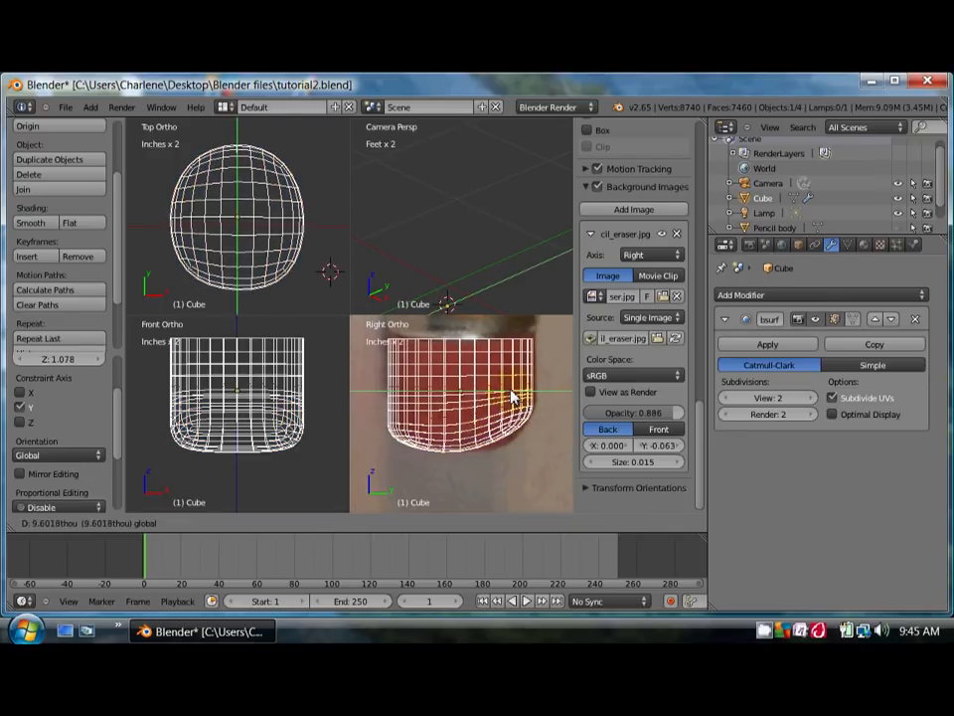
pyautogui.click(512, 396)
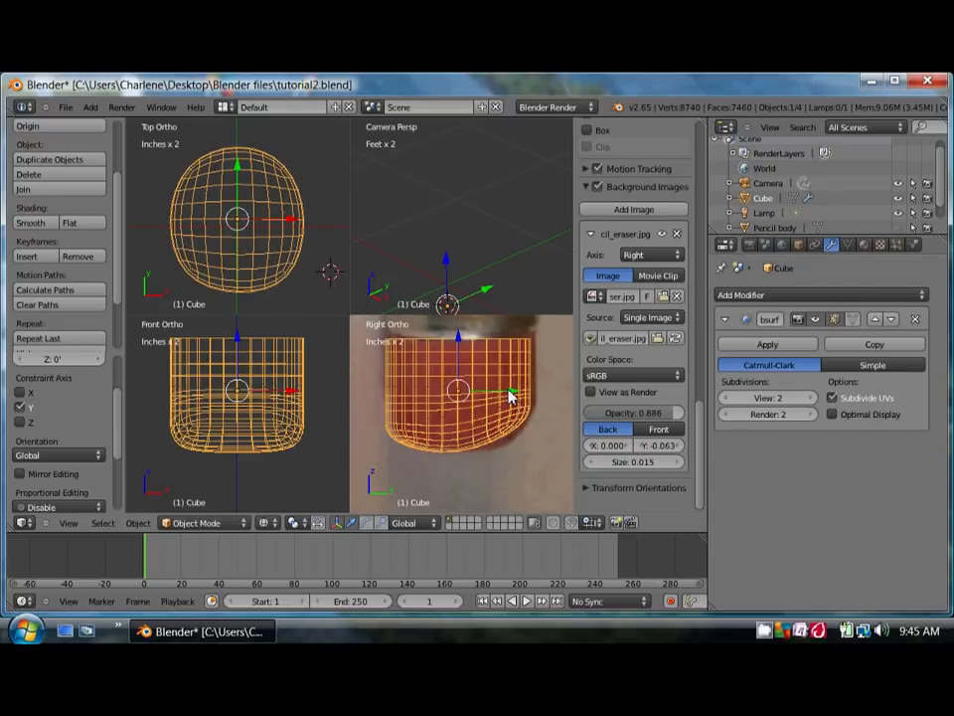
pyautogui.press('s')
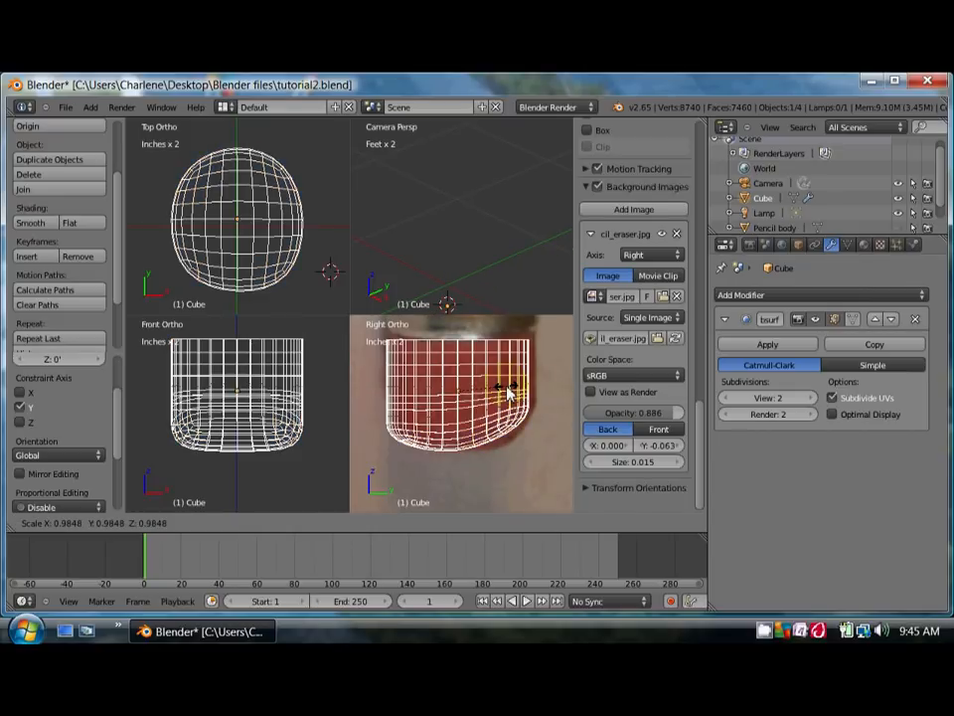
pyautogui.press('y')
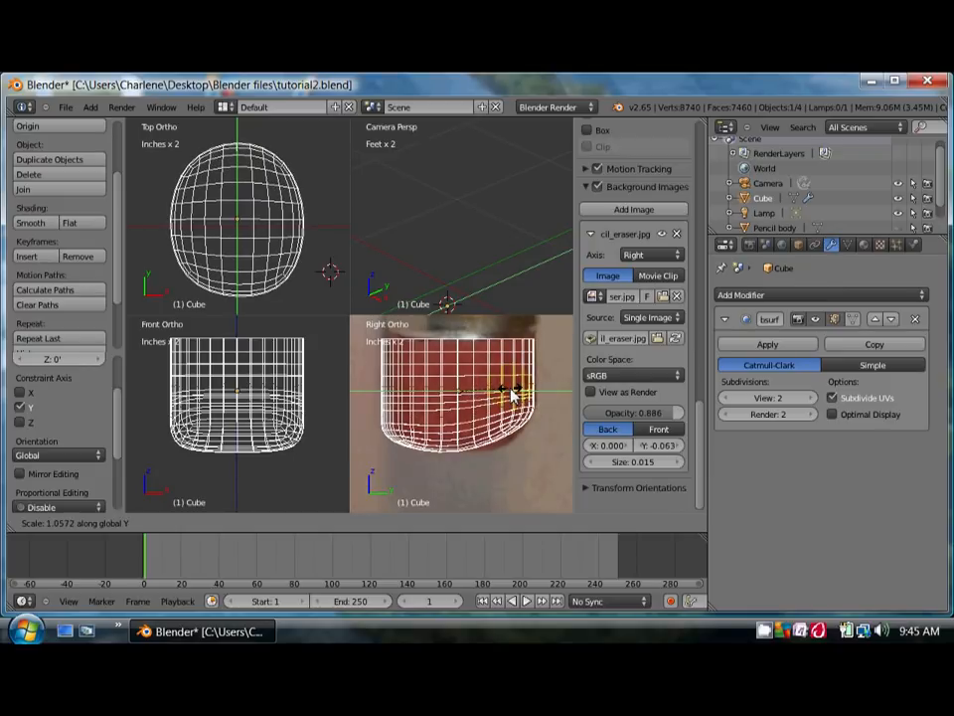
pyautogui.click(511, 390)
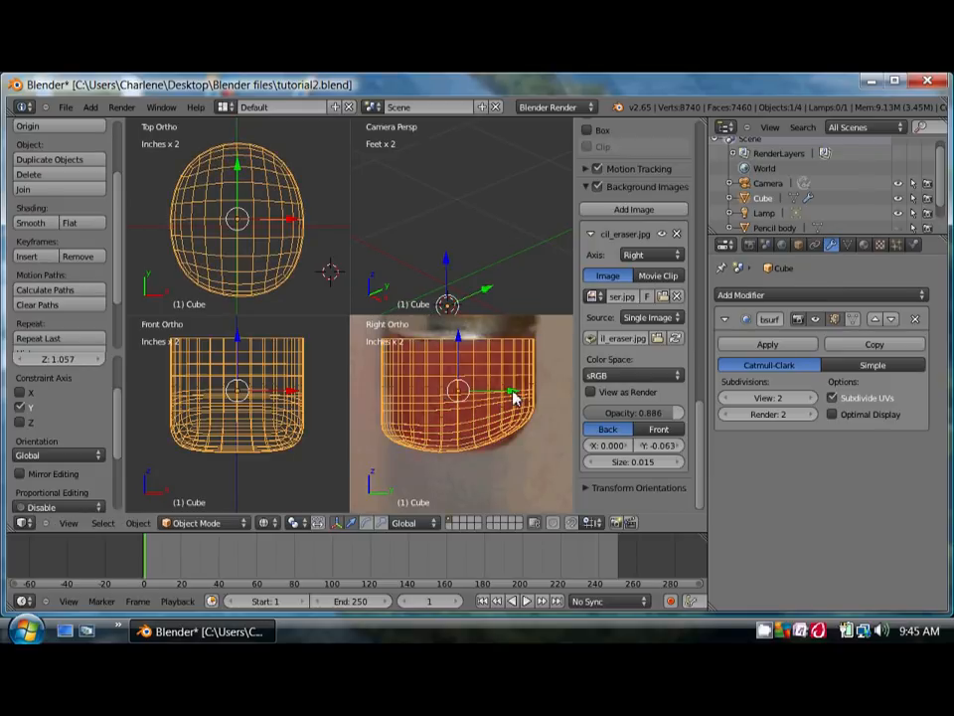
pyautogui.moveTo(511, 395); pyautogui.dragTo(515, 395)
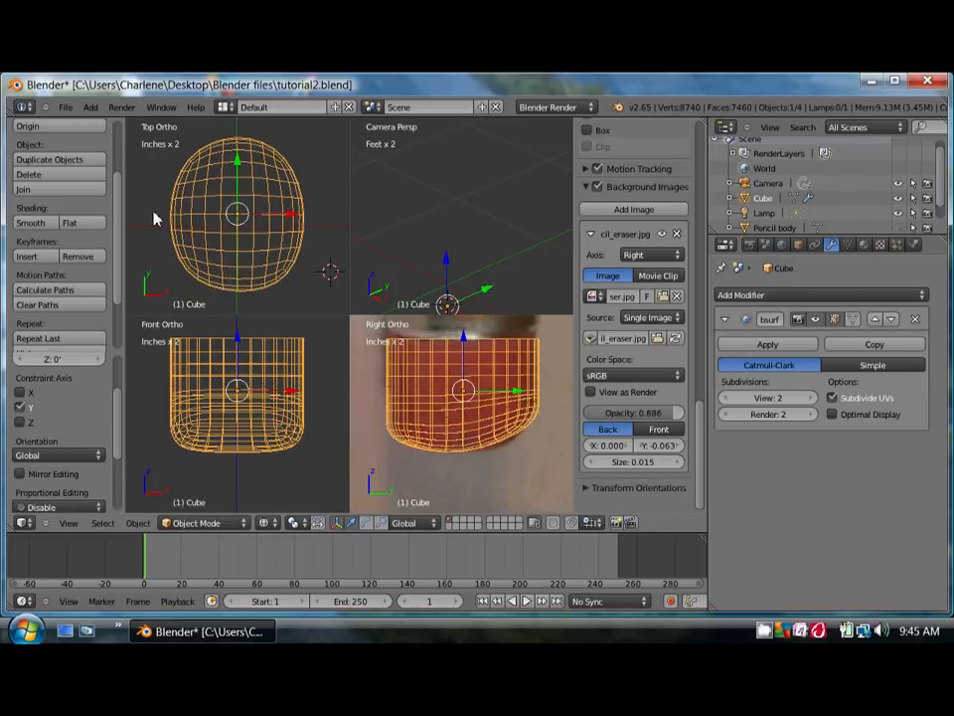
pyautogui.press('s')
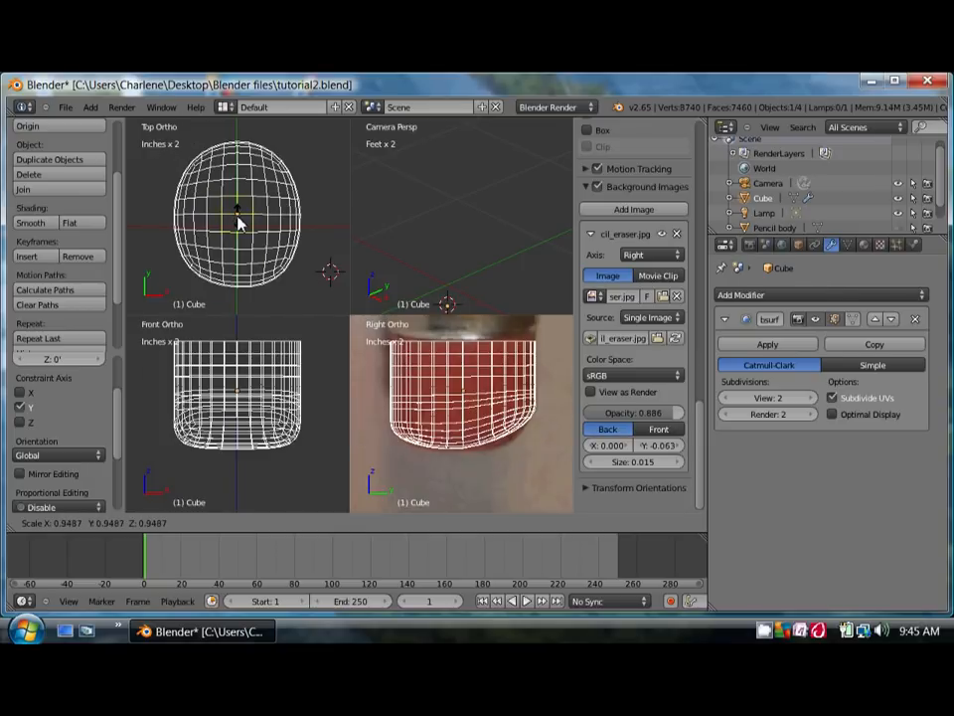
pyautogui.click(239, 224)
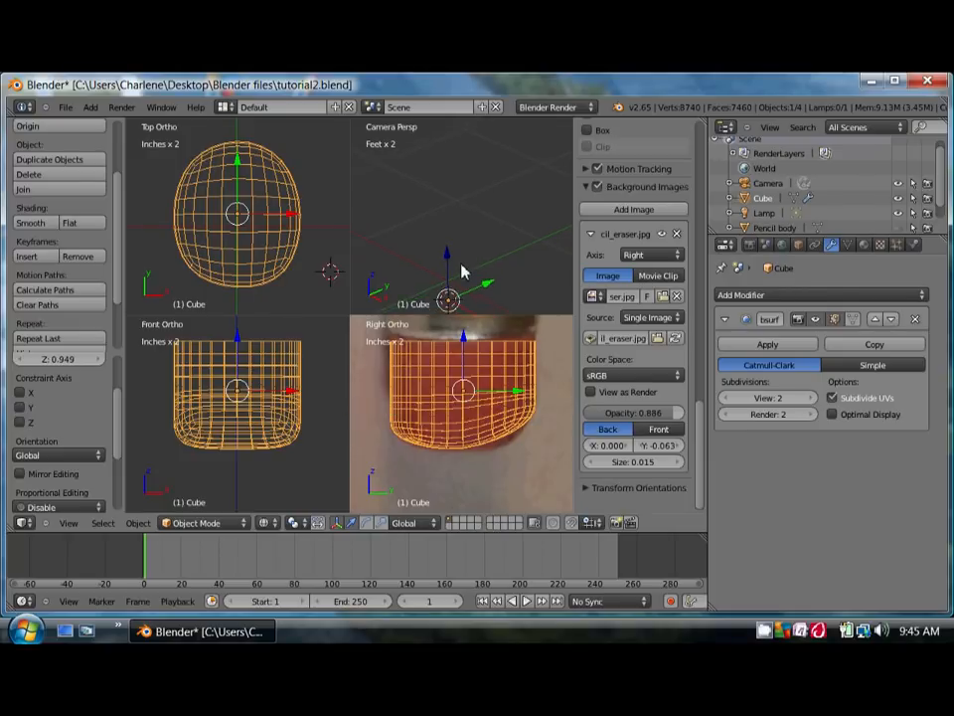
# In edit mode, box-select the bottom vertex on the -X side, move it about 32 thou inward along X, and deselect
pyautogui.moveTo(468, 275); pyautogui.dragTo(431, 250, button='middle')
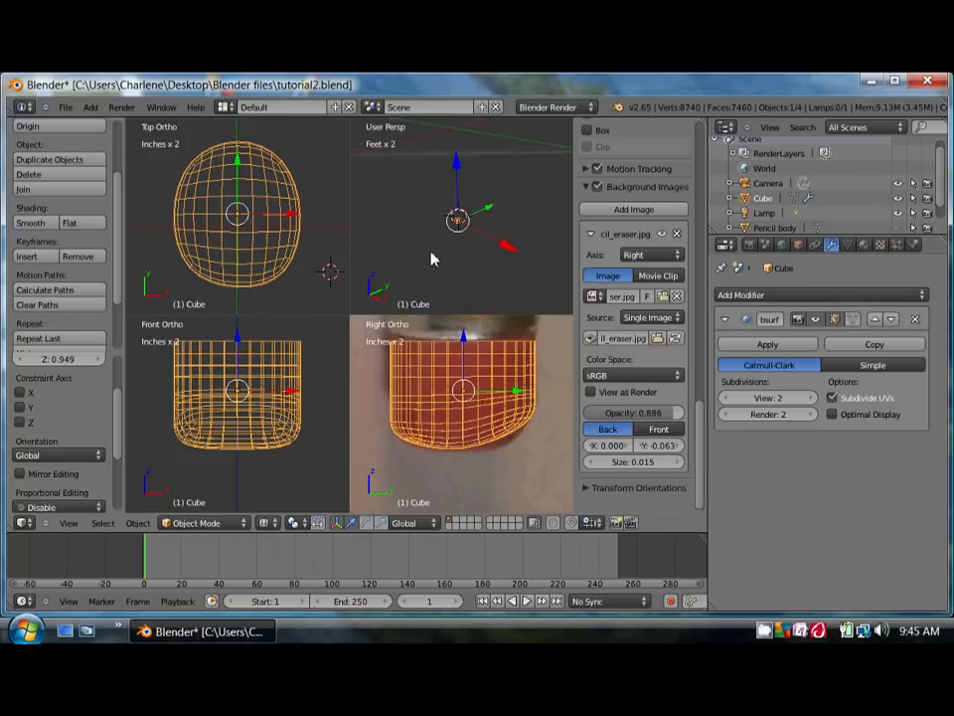
pyautogui.press('KP_Decimal')
pyautogui.scroll(-2, 433, 280)
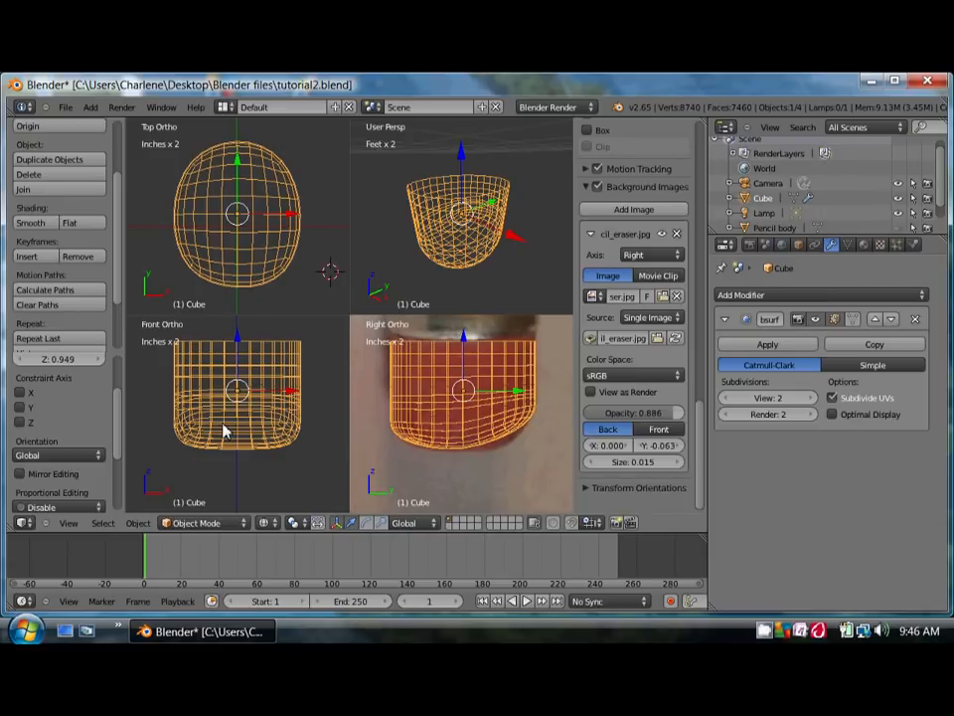
pyautogui.press('Tab')
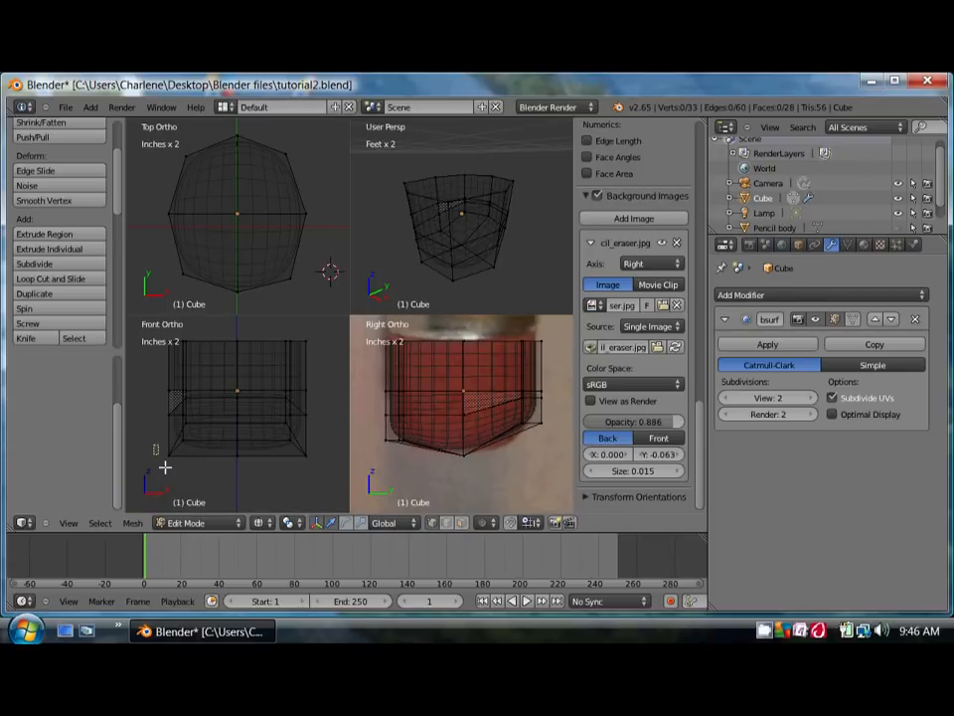
pyautogui.rightClick(166, 460)
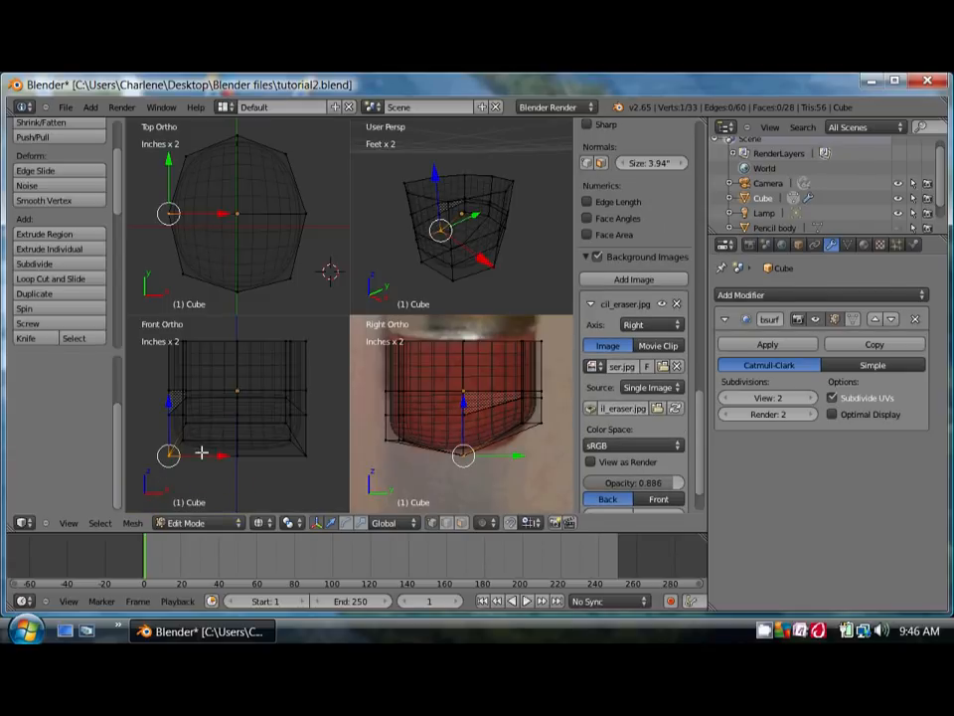
pyautogui.press('g')
pyautogui.press('x')
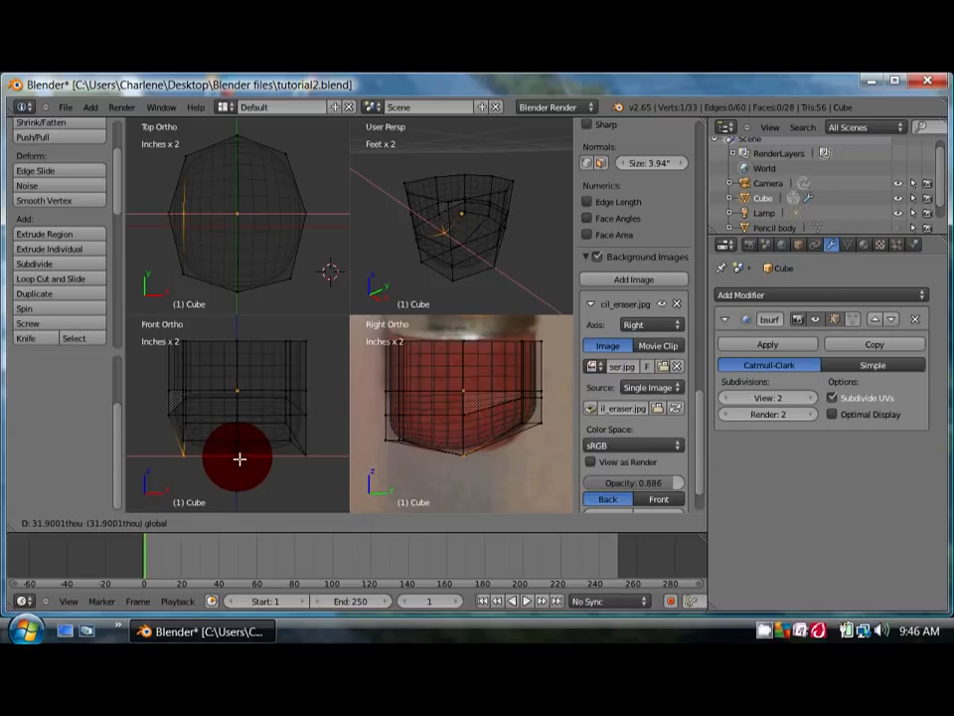
pyautogui.click(239, 459)
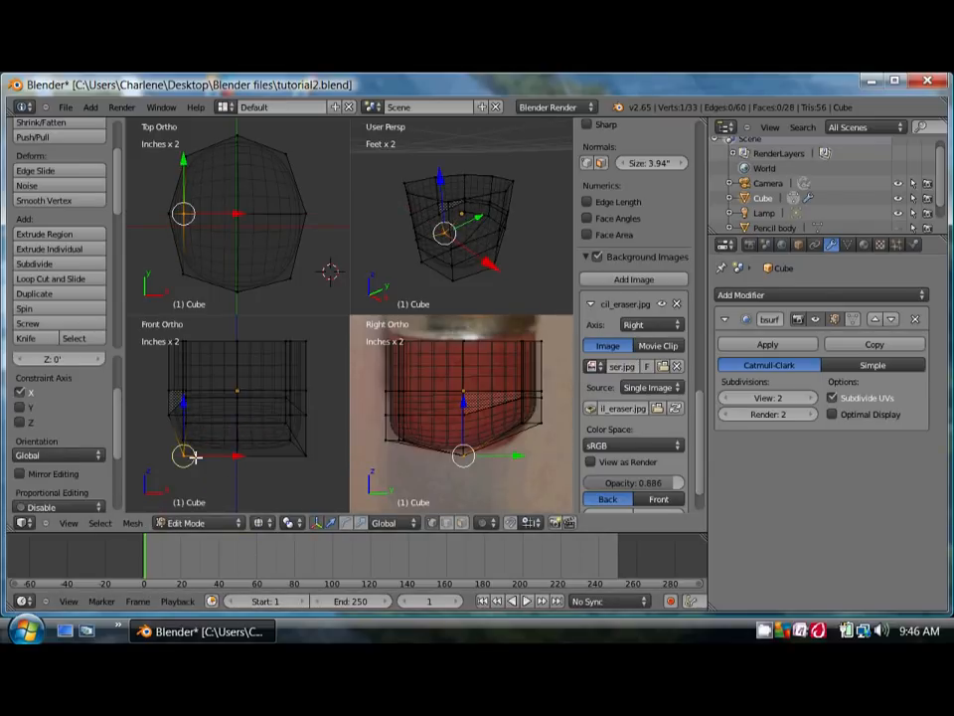
pyautogui.press('a')
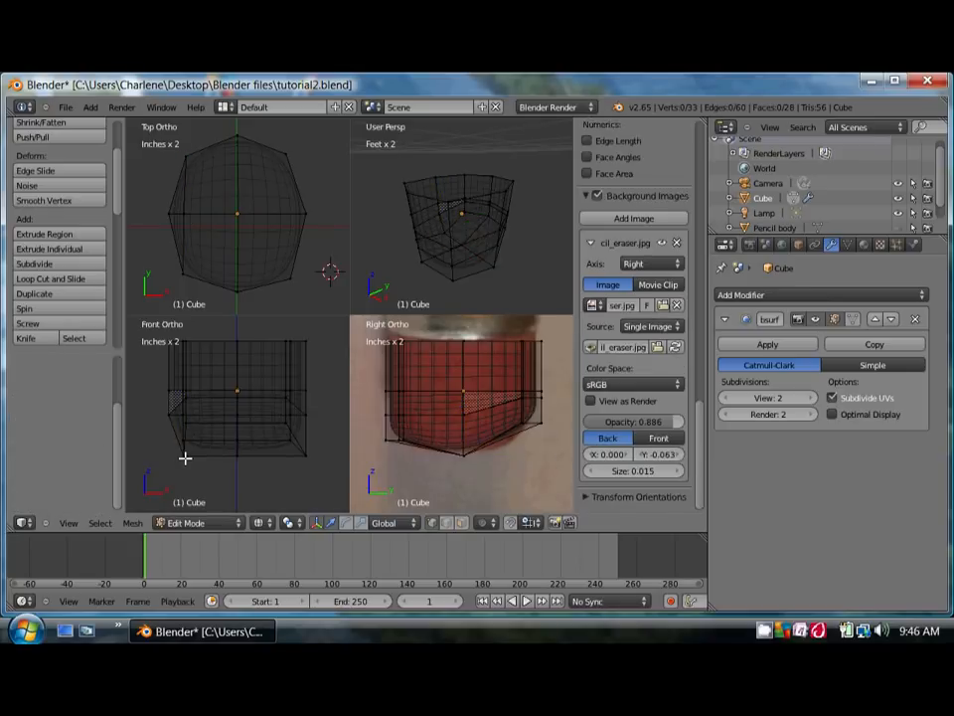
# Box-select the bottom vertex on the +X side in the front view and move it inward along X to match the opposite side
pyautogui.press('b')
pyautogui.moveTo(299, 446); pyautogui.dragTo(319, 456)
pyautogui.click(332, 457)
pyautogui.click(315, 453)
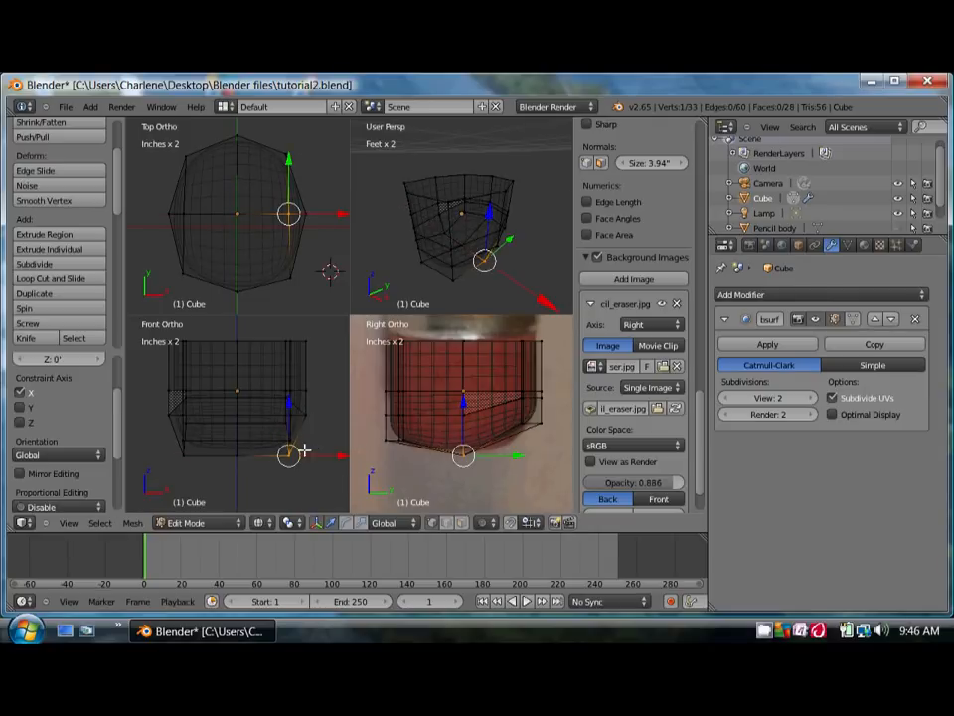
# Return to object mode and display the eraser with solid shading
pyautogui.scroll(-1, 218, 216)
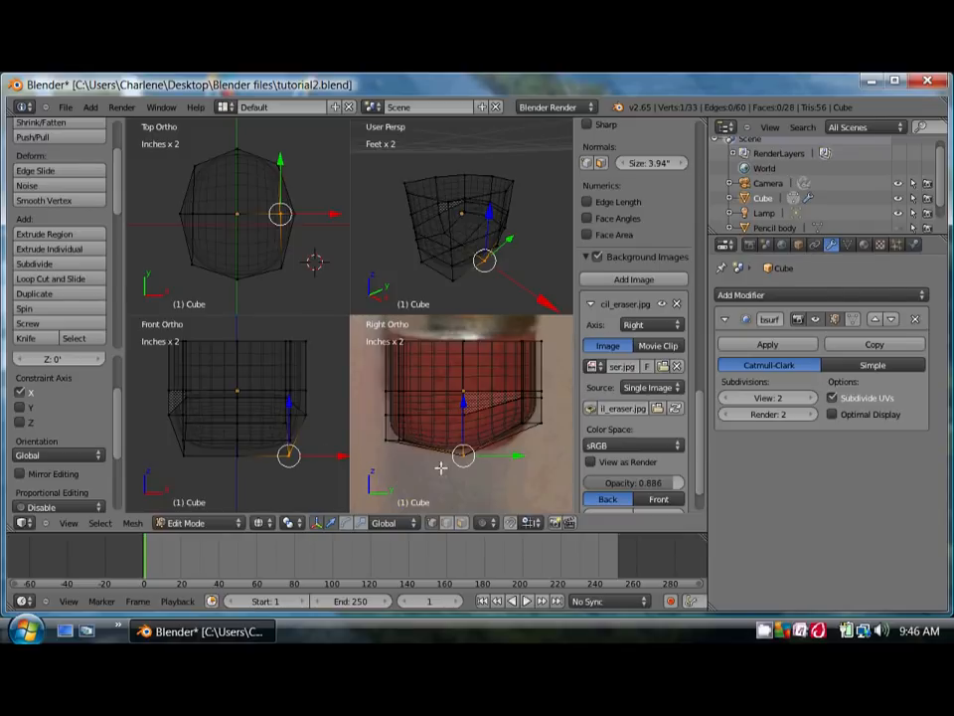
pyautogui.press('Tab')
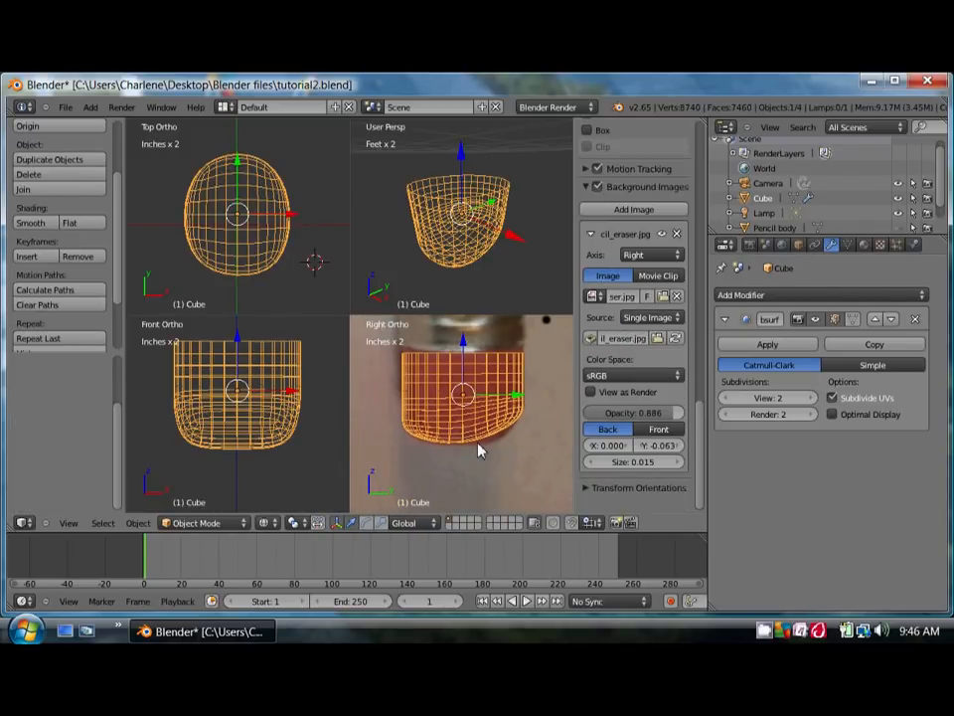
pyautogui.press('z')
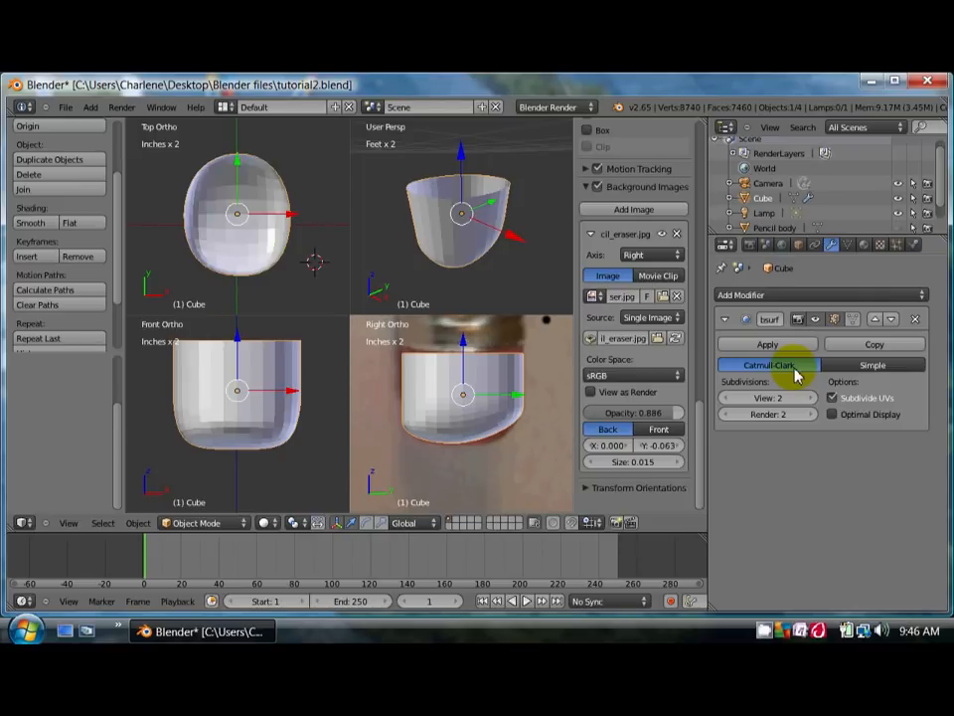
# Add a new material to the eraser and name it "pencil eraser"
pyautogui.click(863, 245)
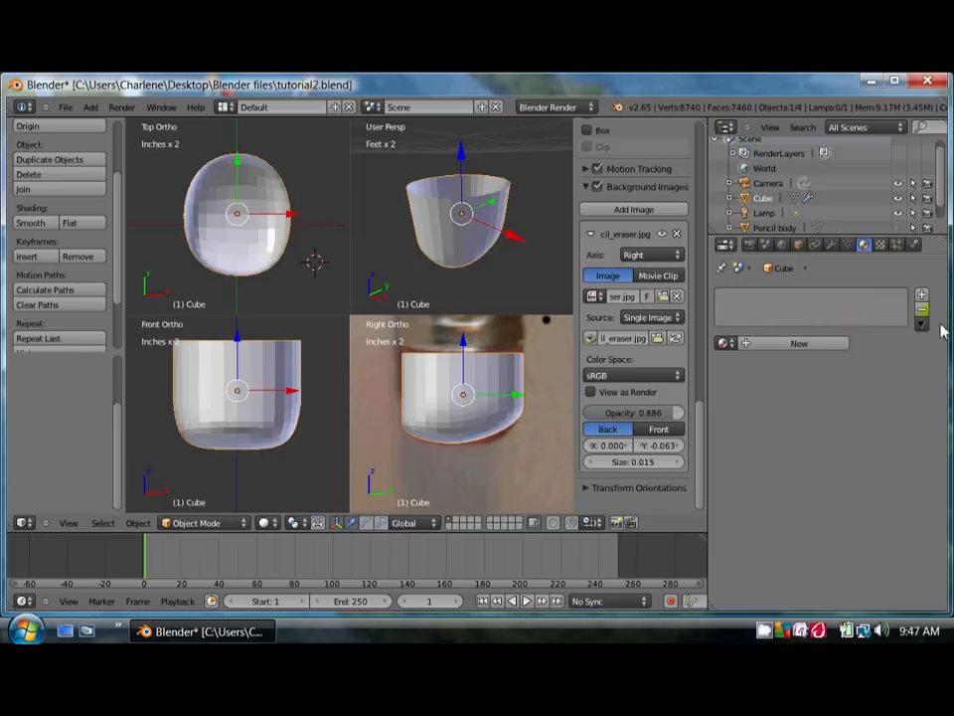
pyautogui.click(921, 294)
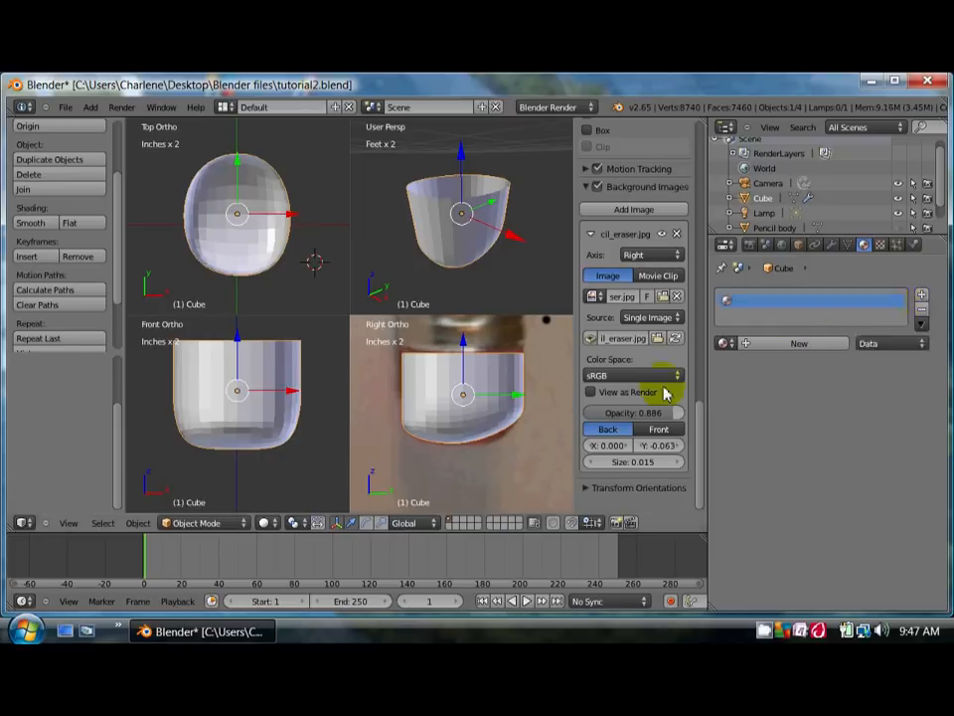
pyautogui.click(743, 344)
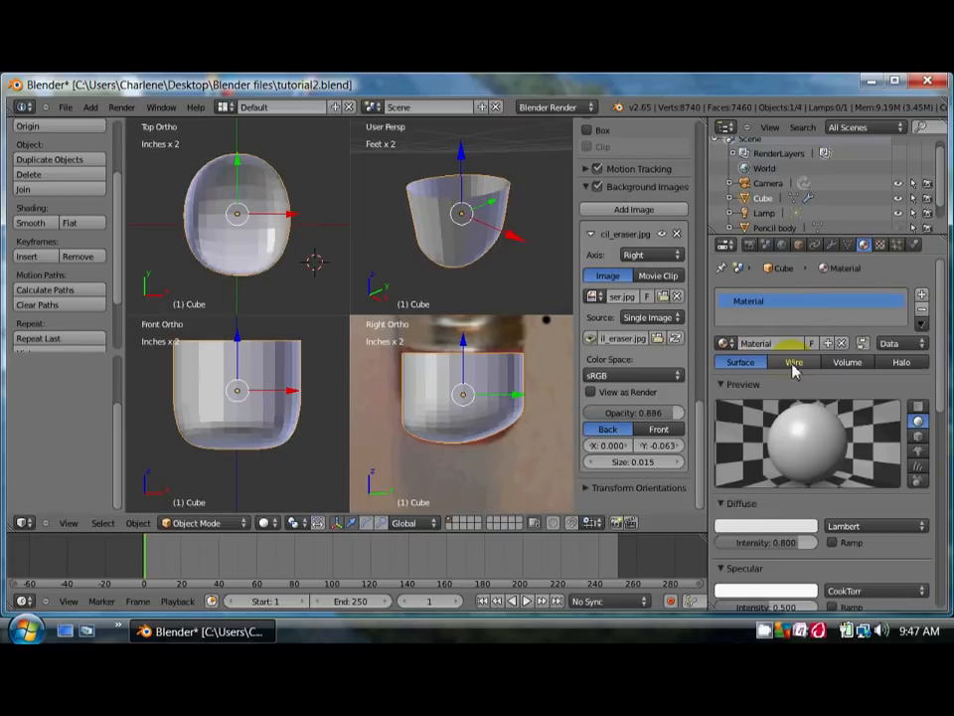
pyautogui.click(781, 344)
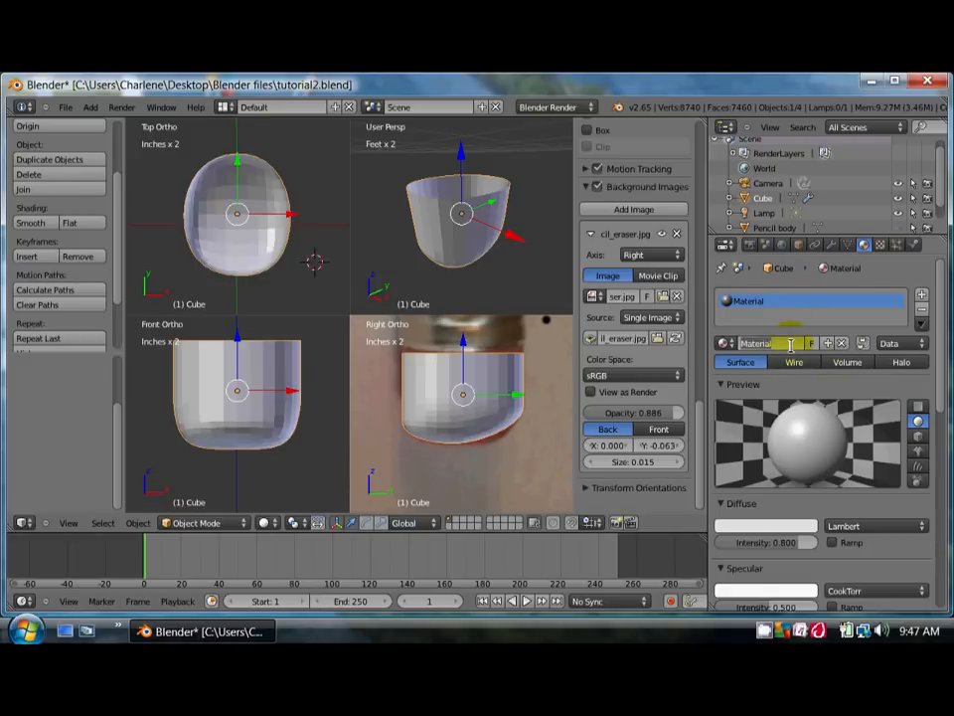
pyautogui.write('pencil eraser')
pyautogui.press('Return')
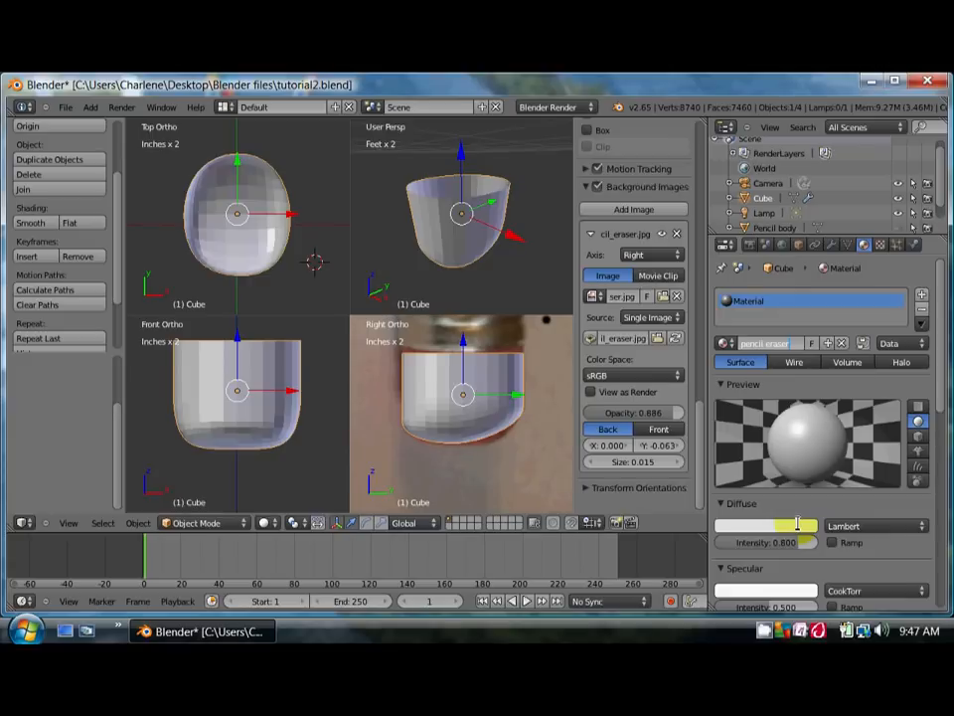
# Display the background photo in front at opacity 1.000 and sample the material's diffuse colour from the upper part of the pictured eraser
pyautogui.click(659, 431)
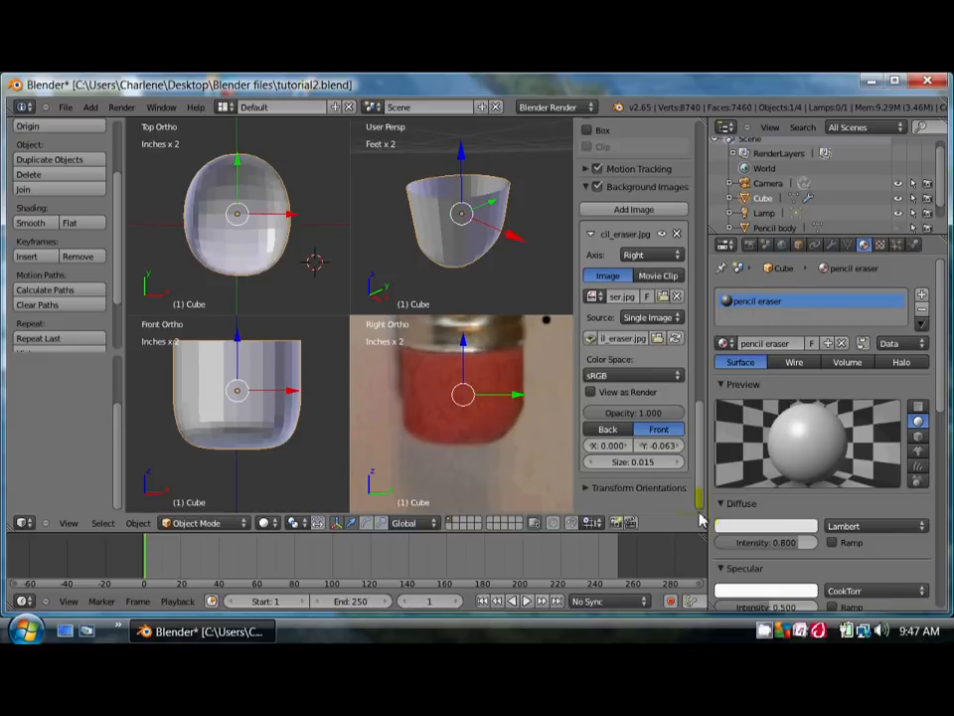
pyautogui.click(774, 531)
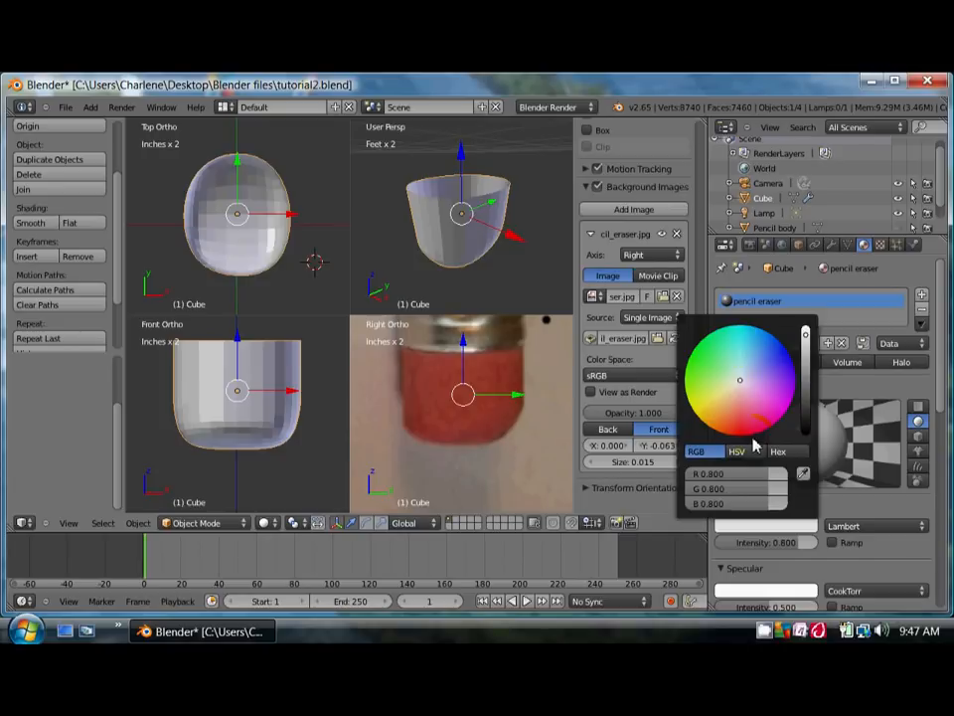
pyautogui.click(819, 524)
pyautogui.click(802, 476)
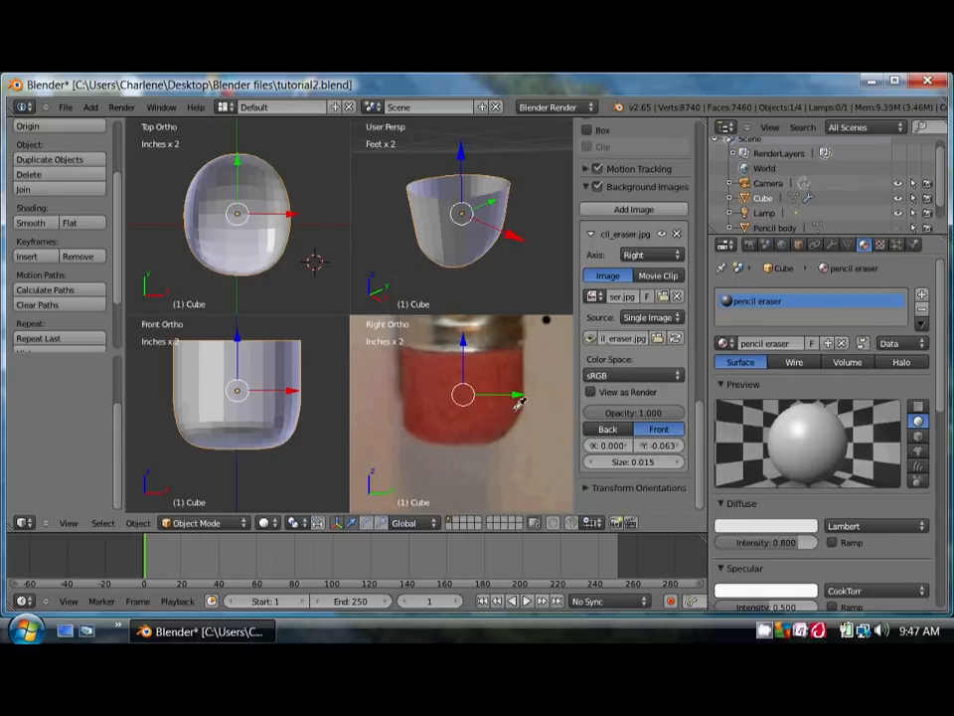
pyautogui.click(431, 371)
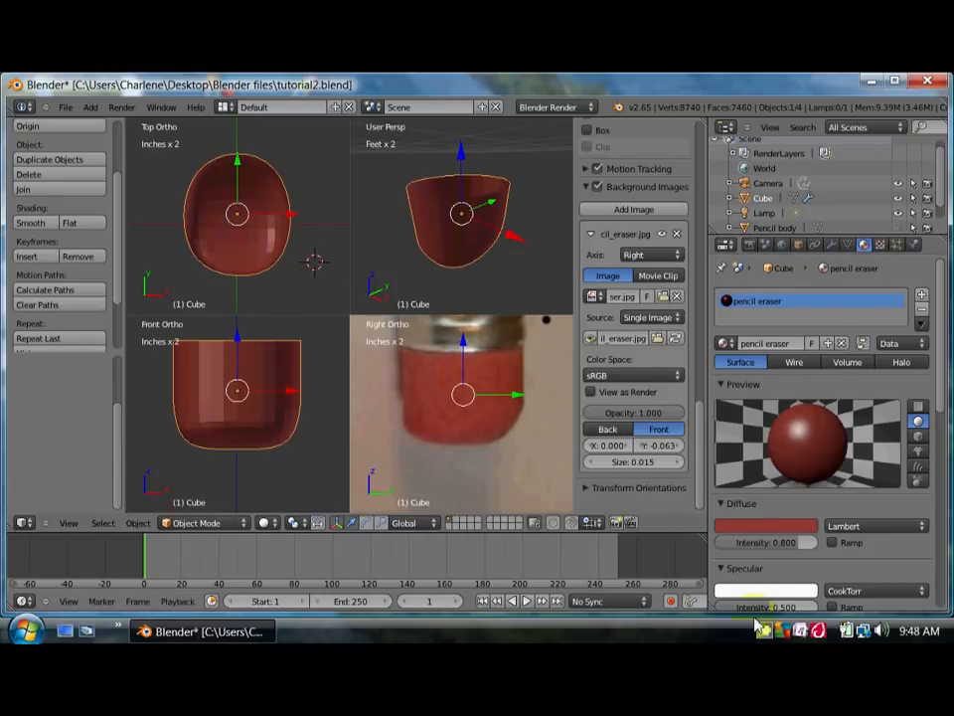
# Resample the material's diffuse colour from the lower part of the eraser in the photo
pyautogui.click(752, 526)
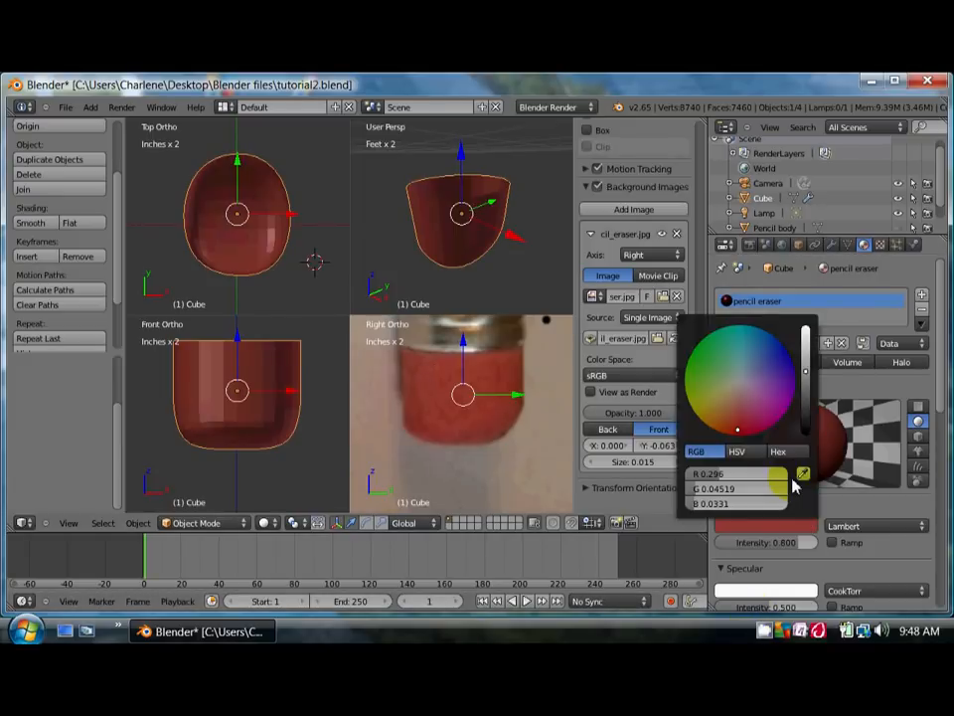
pyautogui.click(802, 475)
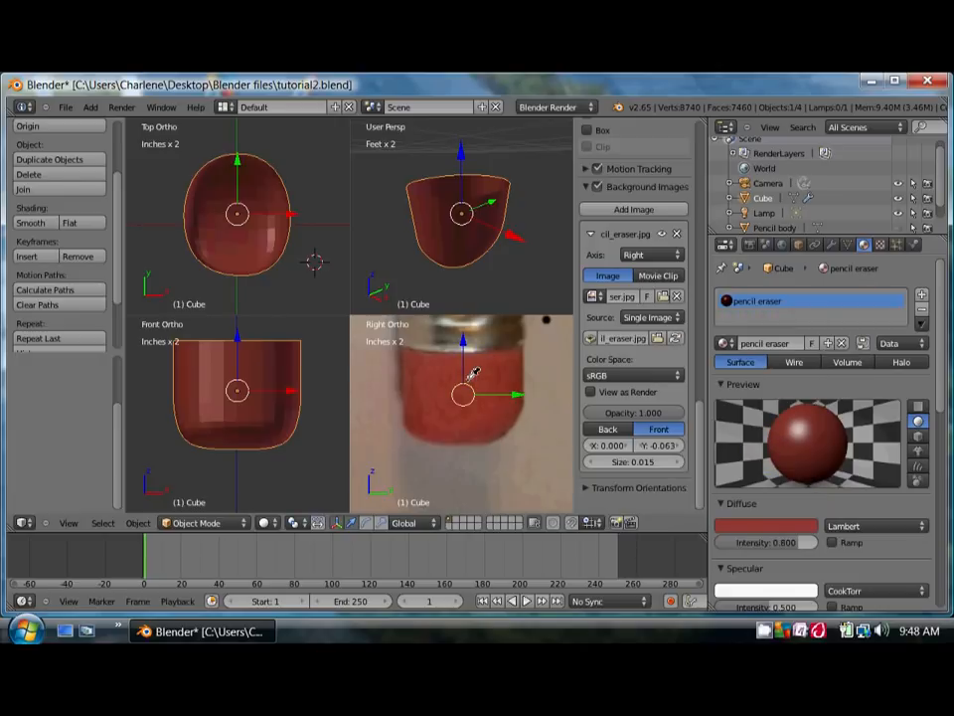
pyautogui.click(435, 417)
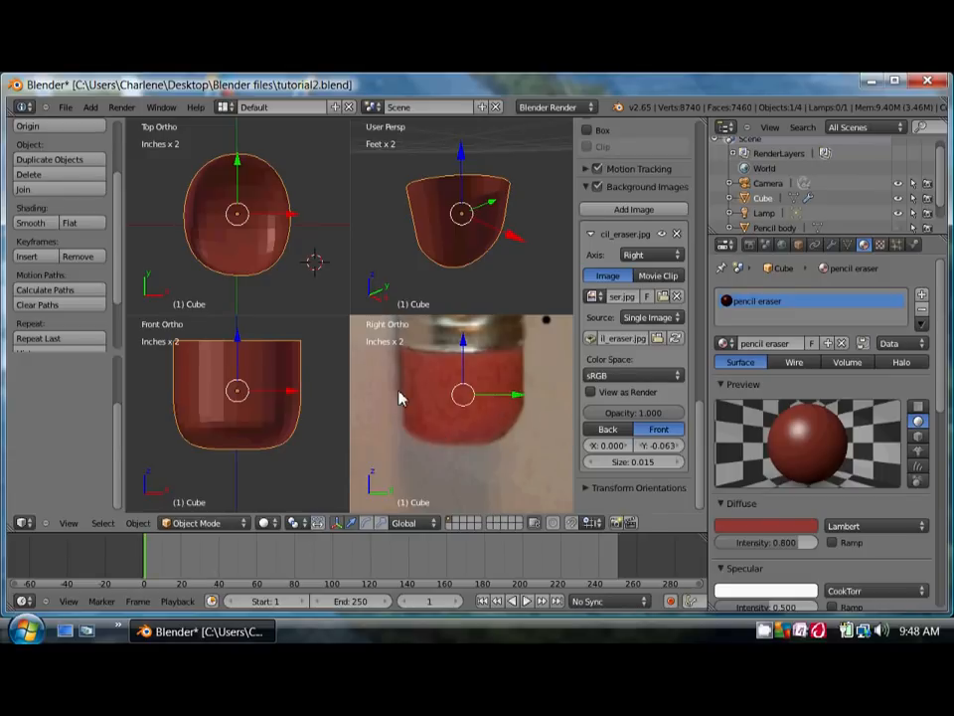
pyautogui.scroll(2, 458, 405)
pyautogui.scroll(1, 458, 387)
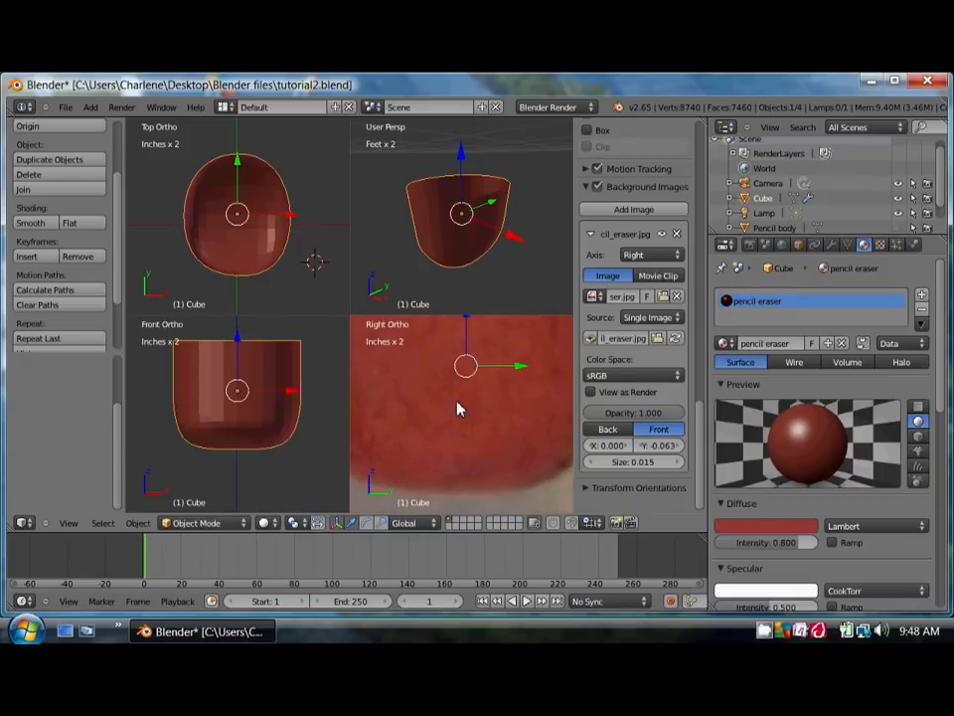
pyautogui.scroll(-1, 443, 404)
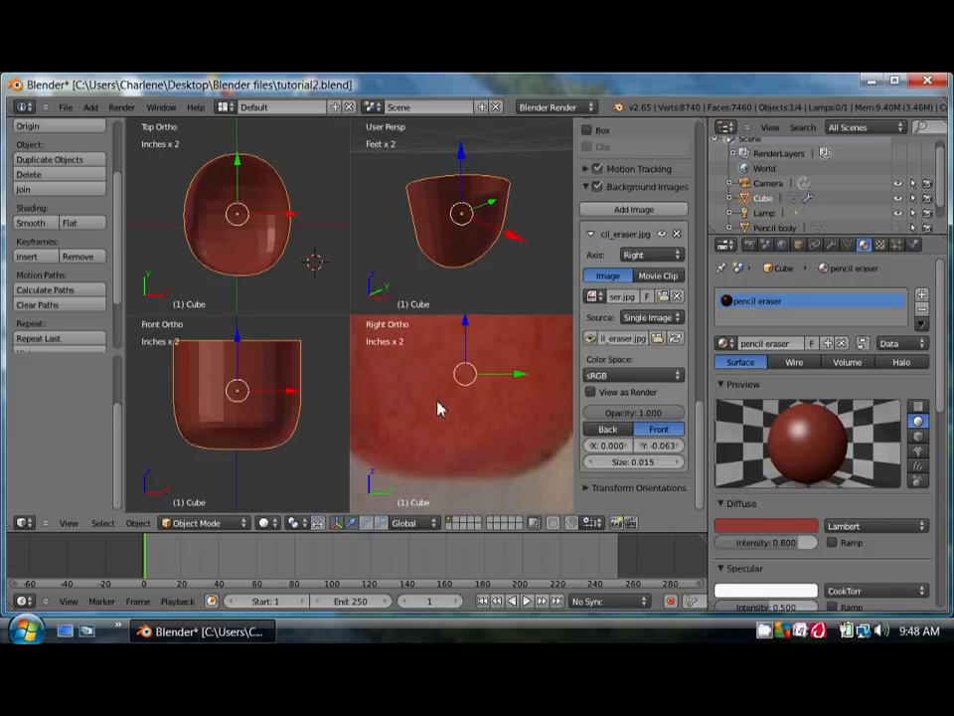
pyautogui.scroll(-1, 457, 397)
pyautogui.scroll(1, 471, 398)
pyautogui.scroll(-1, 449, 388)
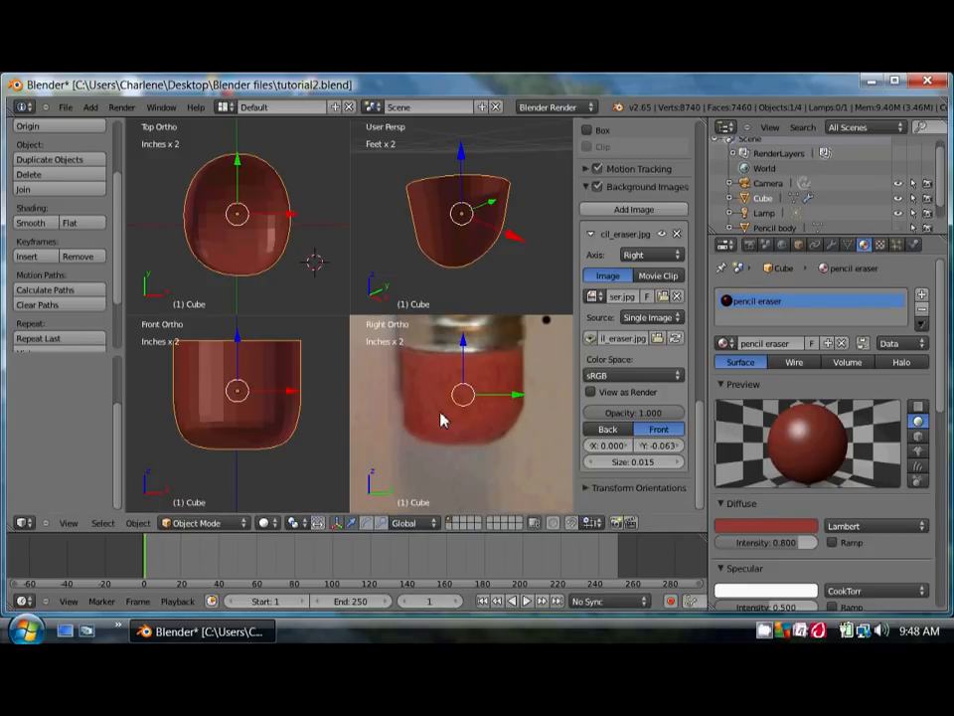
pyautogui.scroll(-1, 440, 419)
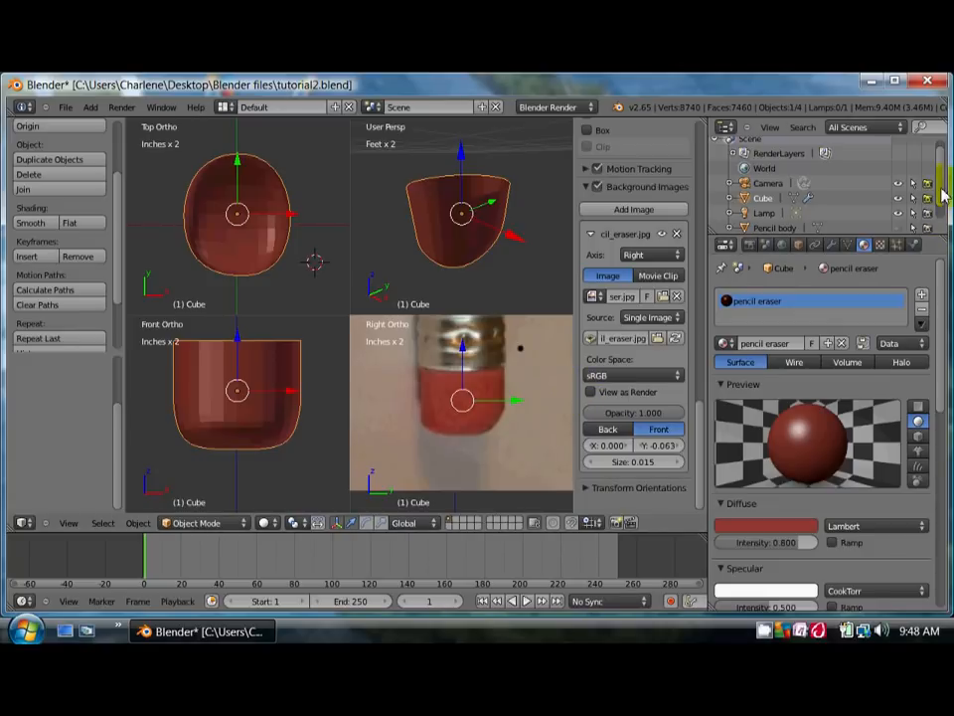
# Rename the Cube object in the outliner as "eraser"
pyautogui.moveTo(941, 189); pyautogui.dragTo(943, 232)
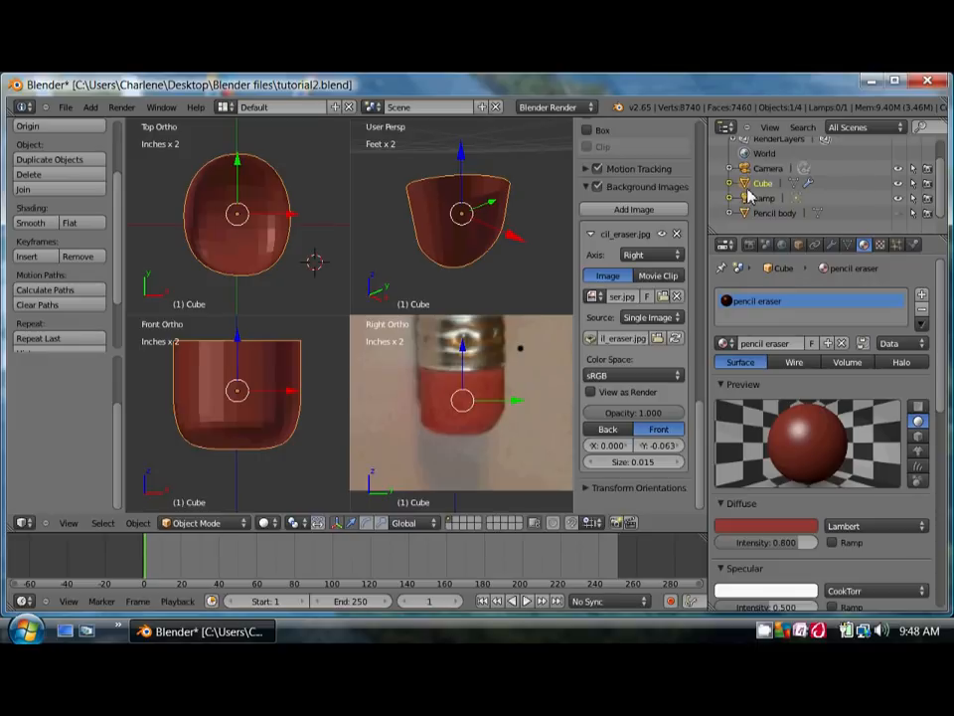
pyautogui.doubleClick(764, 185)
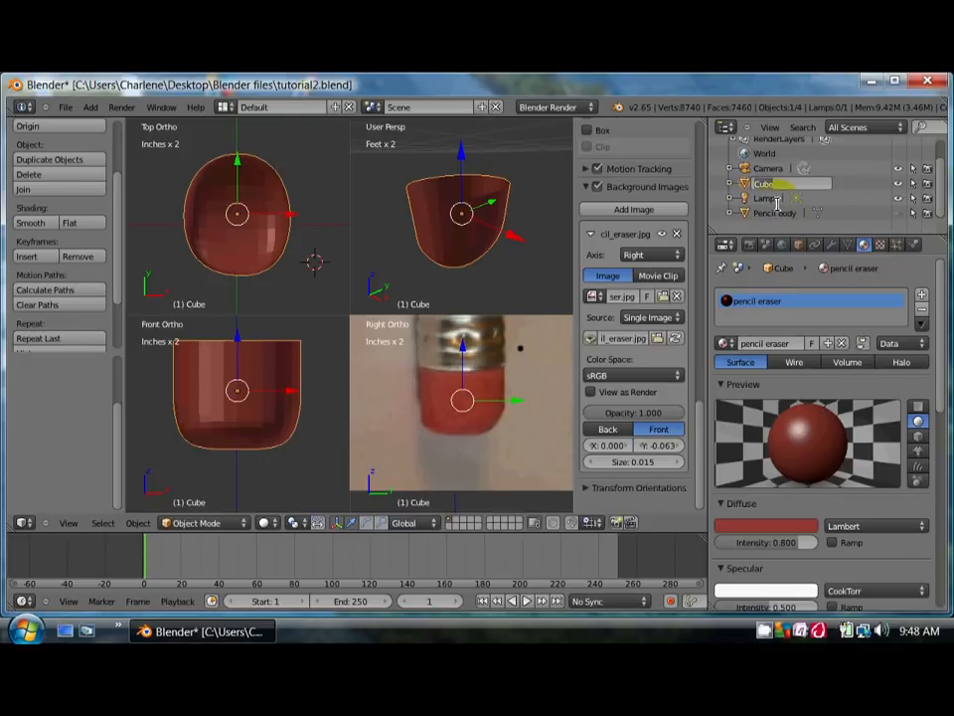
pyautogui.write('era')
pyautogui.press('BackSpace')
pyautogui.press('BackSpace')
pyautogui.write('raser')
pyautogui.press('Return')
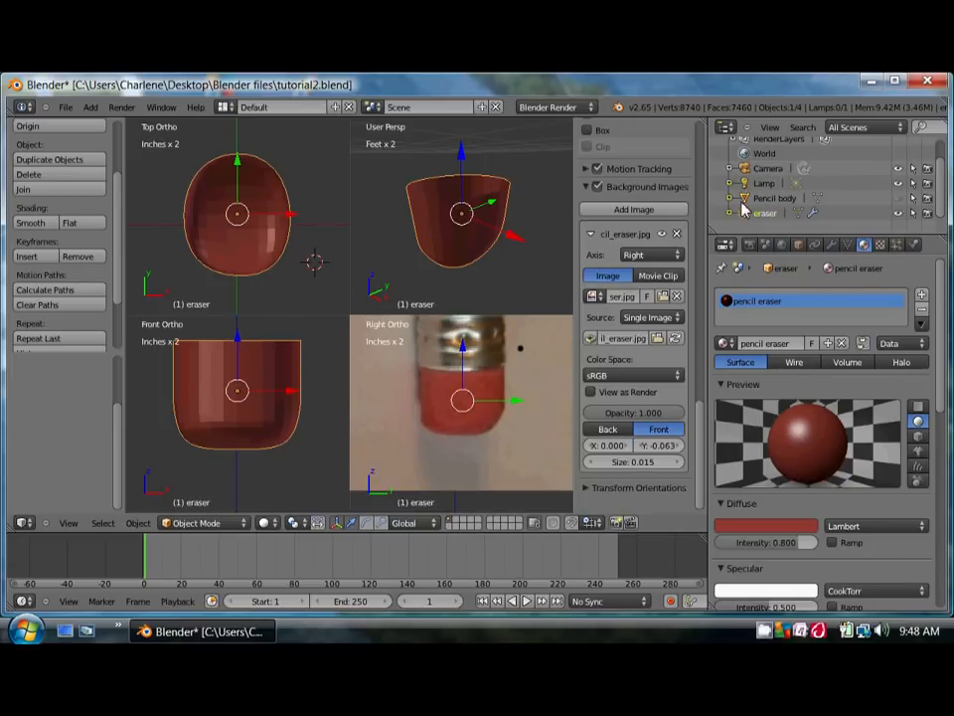